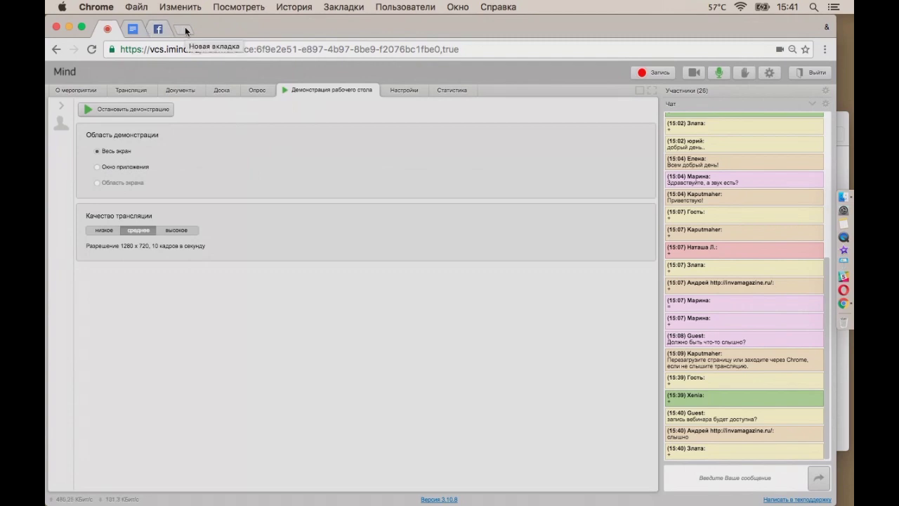
# Load github.com in a new Chrome tab
pyautogui.click(185, 29)
pyautogui.write('g')
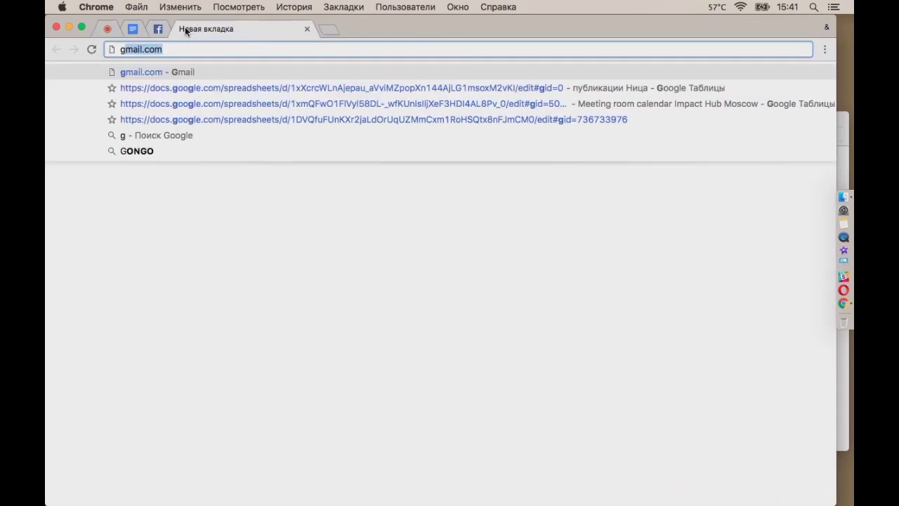
pyautogui.write('ithub')
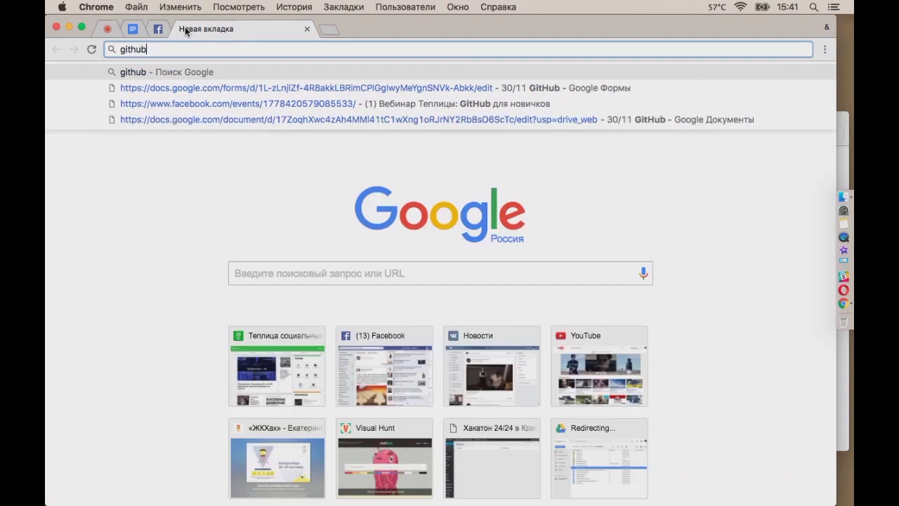
pyautogui.write('.com')
pyautogui.press('Return')
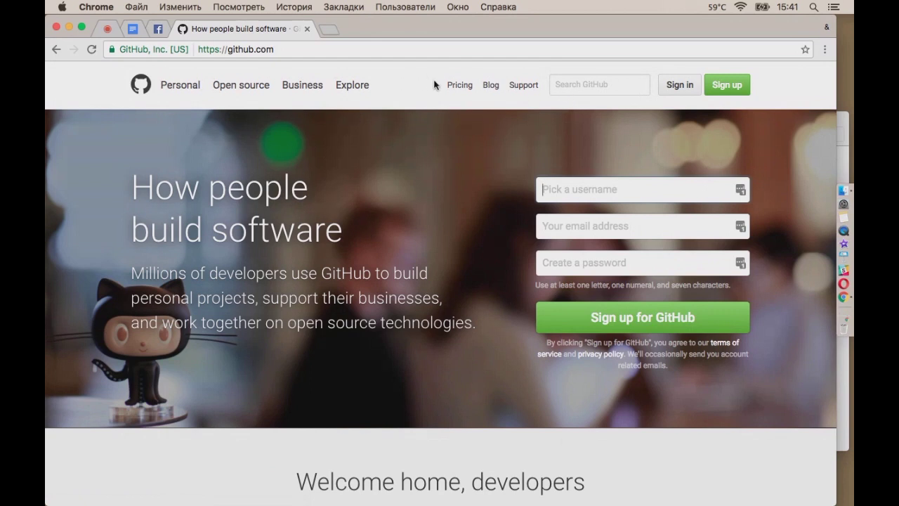
# Open GitHub's Pricing page and look over the Personal, Organization and Enterprise plans
pyautogui.click(460, 85)
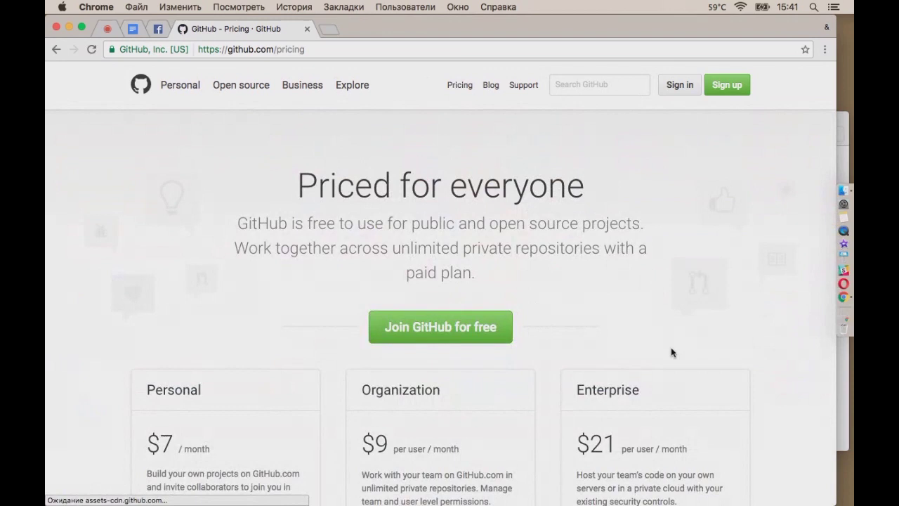
pyautogui.scroll(-5, 676, 360)
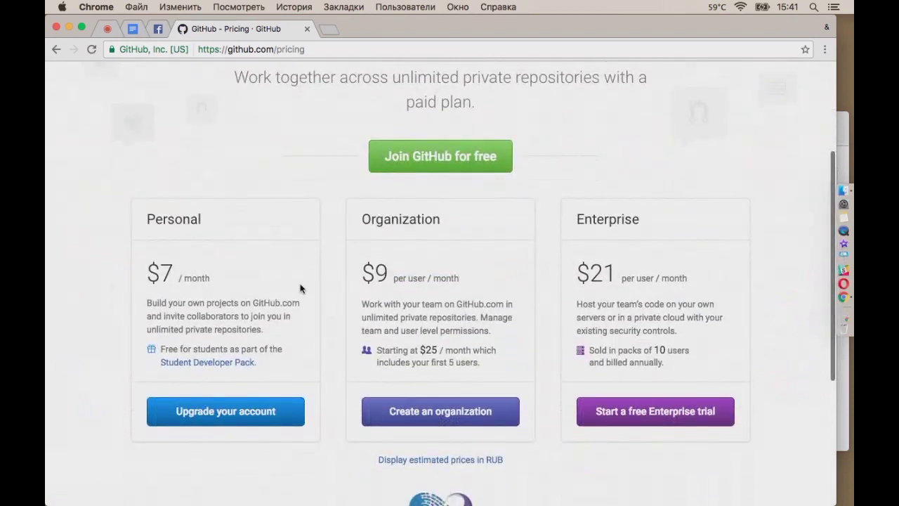
pyautogui.scroll(1, 274, 351)
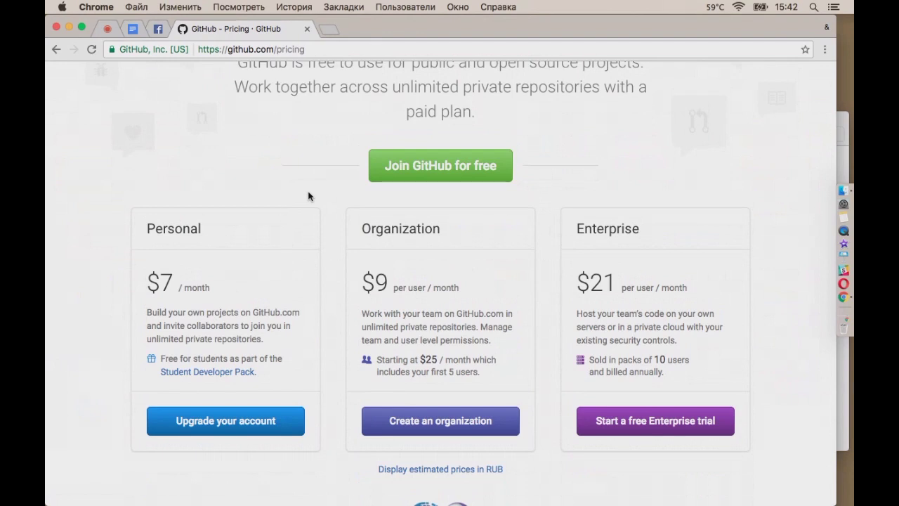
pyautogui.scroll(3, 432, 173)
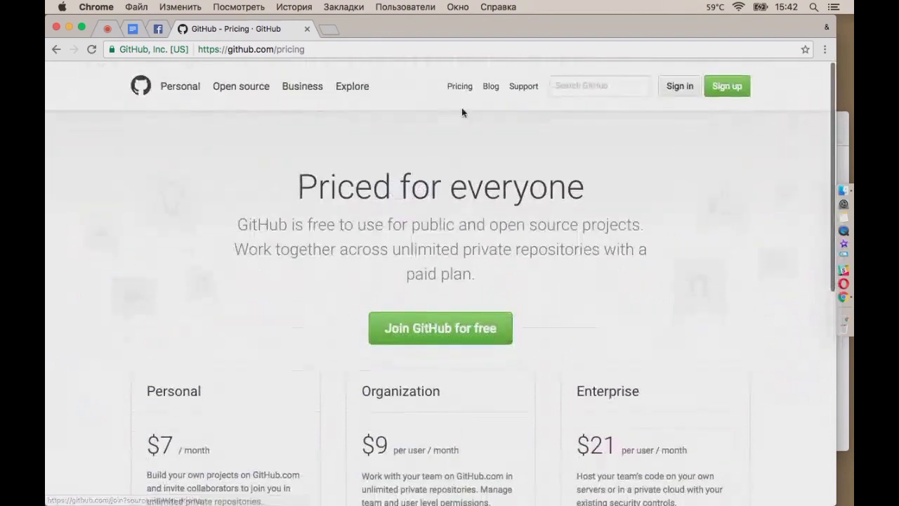
# Skip the sign-up form and sign in with the saved credentials to reach the dashboard
pyautogui.click(718, 92)
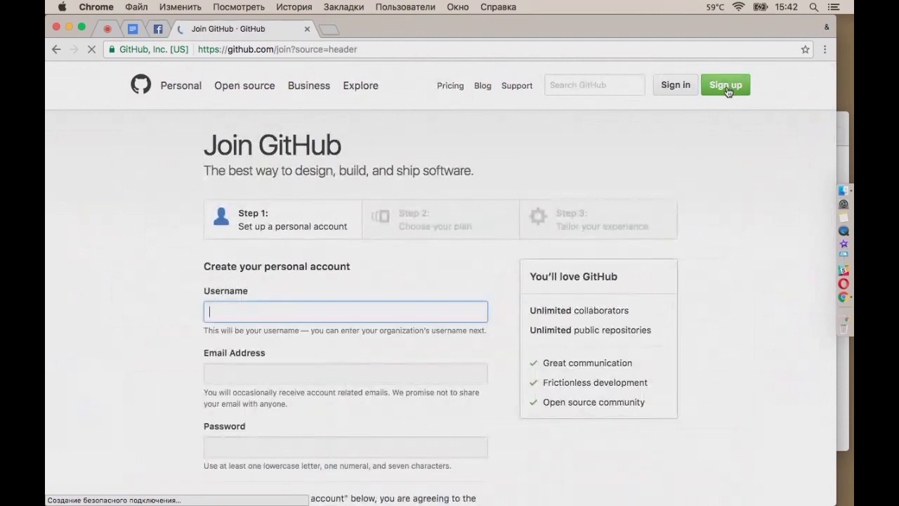
pyautogui.scroll(-1, 392, 271)
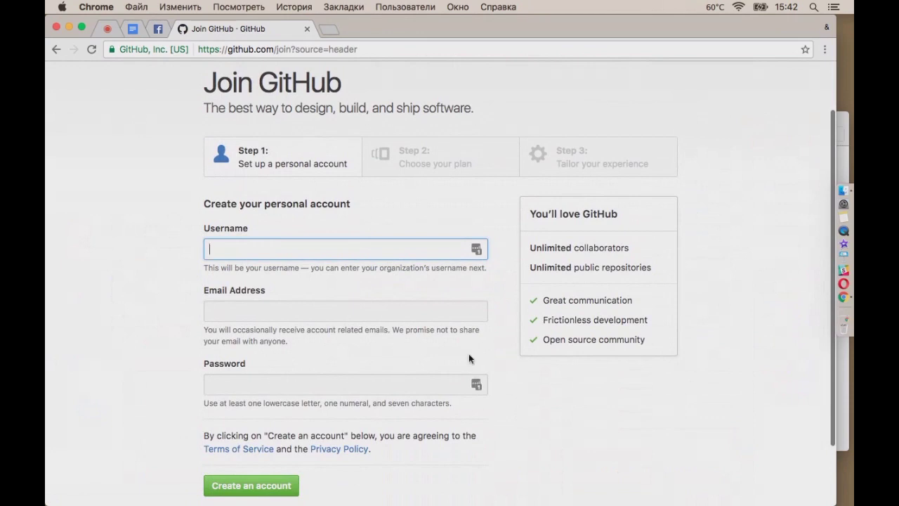
pyautogui.scroll(1, 468, 353)
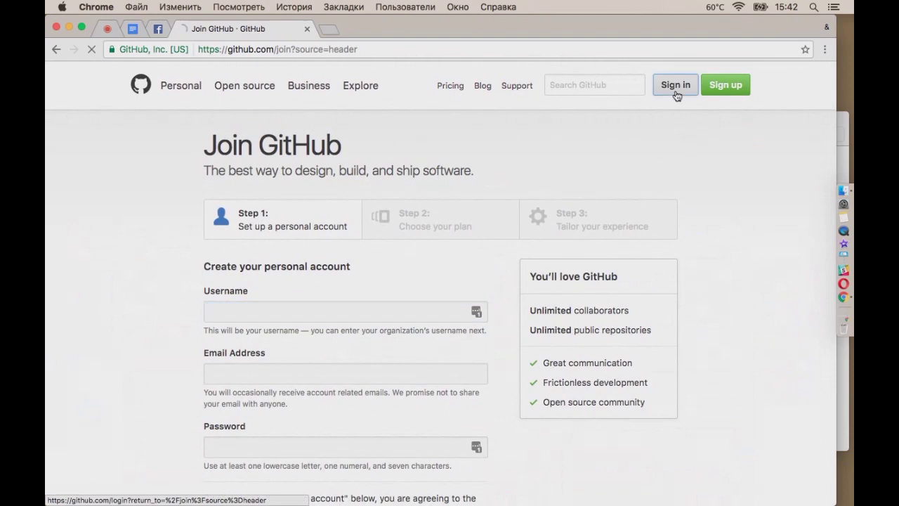
pyautogui.click(674, 91)
pyautogui.click(454, 285)
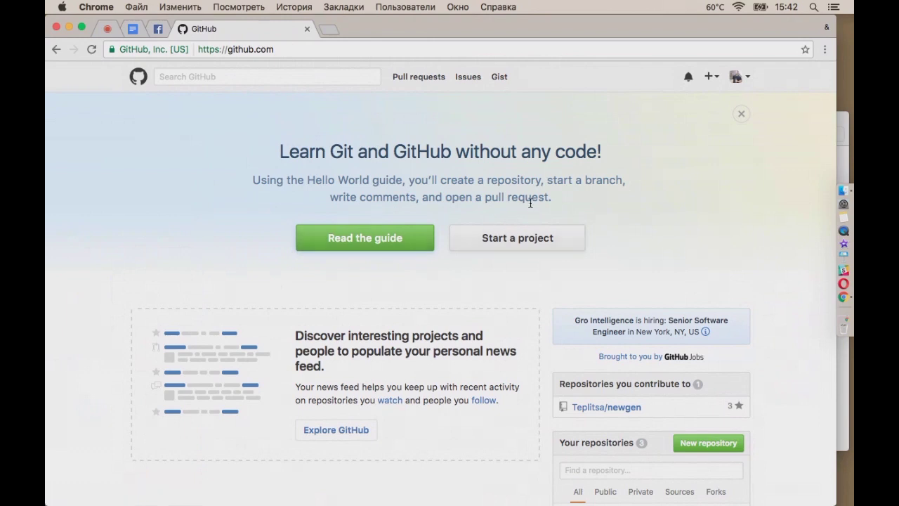
# Create repository 'test' with description 'test for webinar', initialised with a README
pyautogui.click(525, 239)
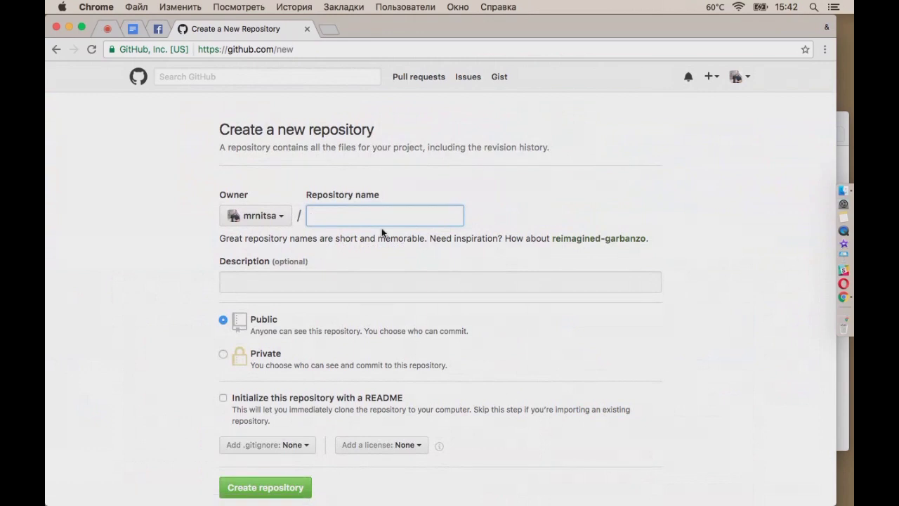
pyautogui.write('test')
pyautogui.click(321, 281)
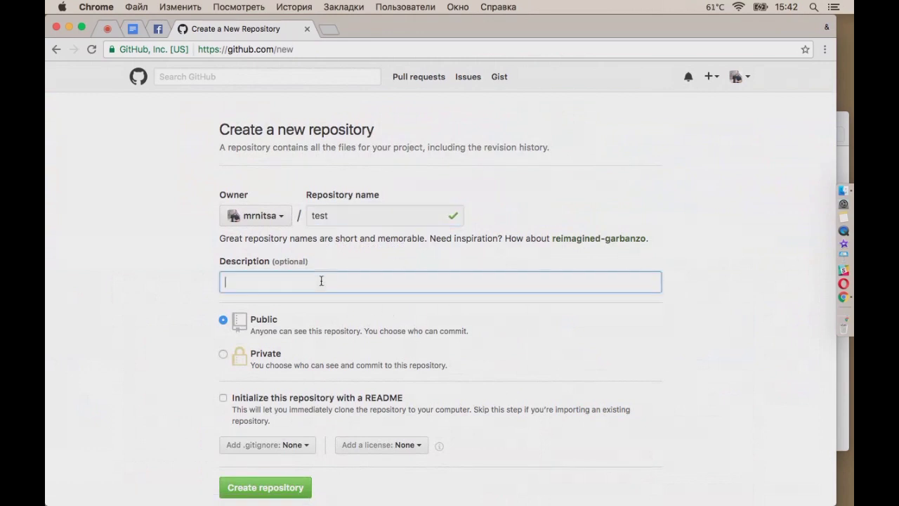
pyautogui.write('test for webinar')
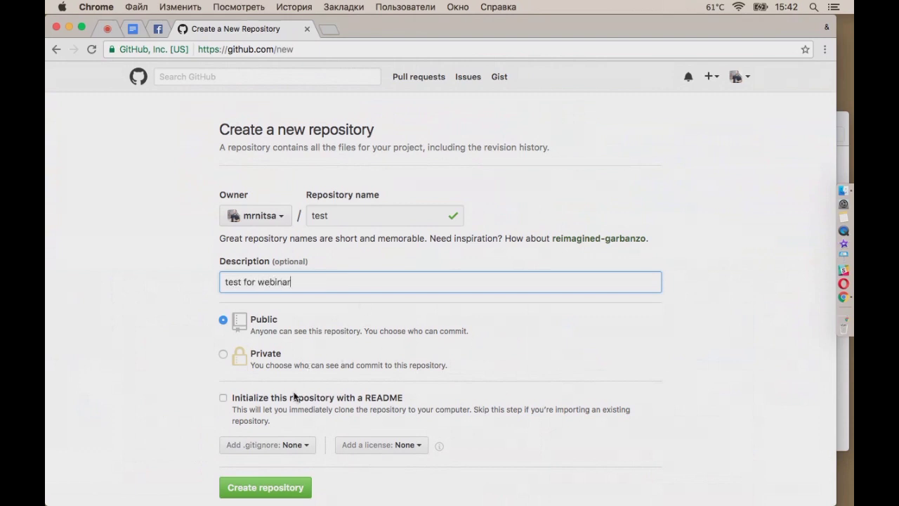
pyautogui.scroll(-3, 410, 408)
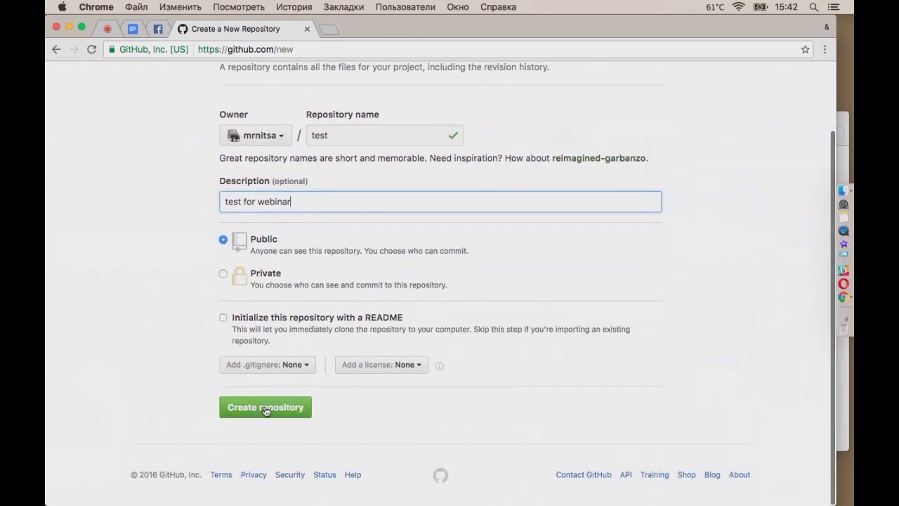
pyautogui.click(224, 319)
pyautogui.click(264, 407)
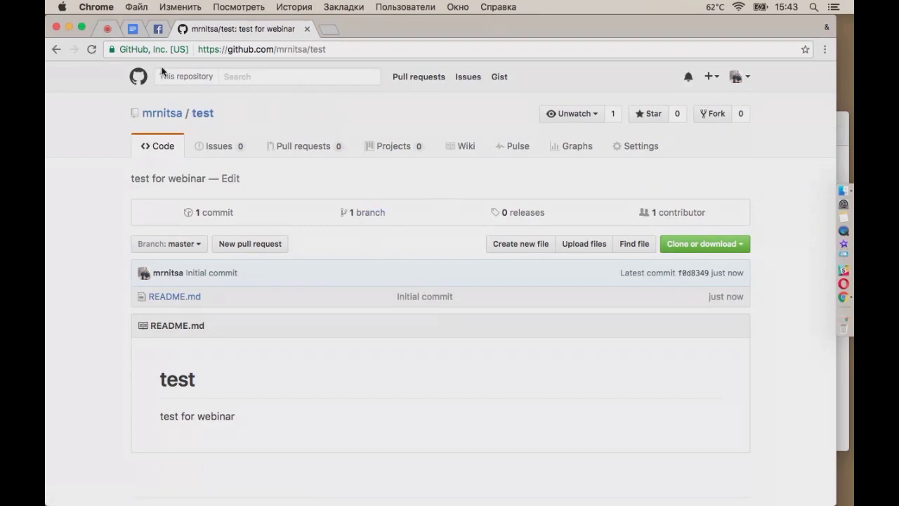
# From the dashboard, search GitHub for 'facebook'
pyautogui.click(140, 78)
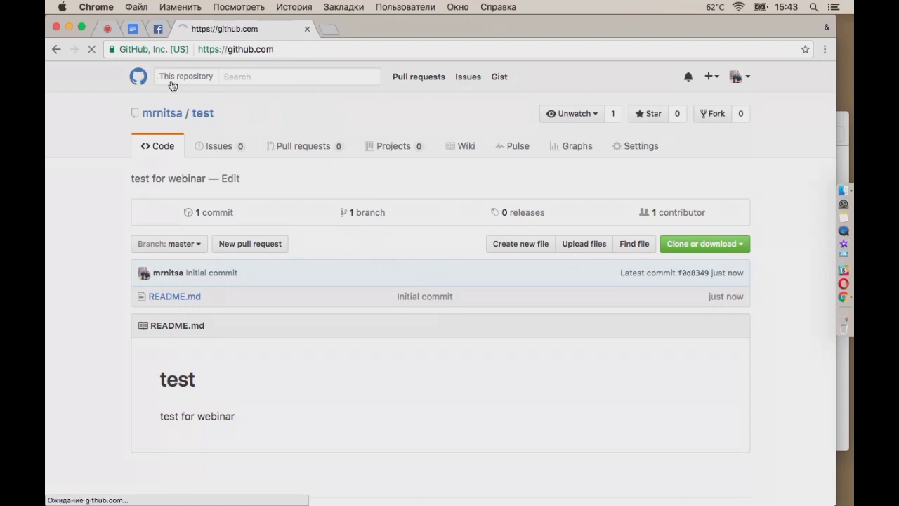
pyautogui.click(224, 78)
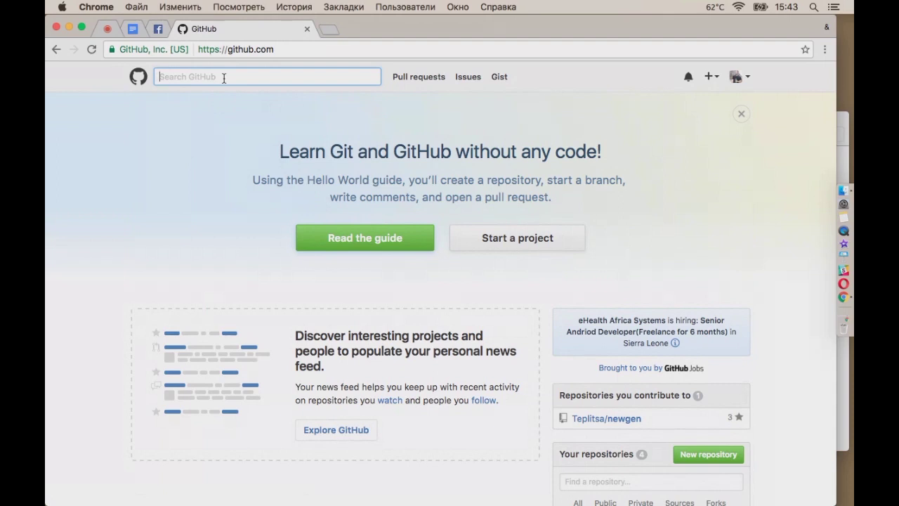
pyautogui.write('facebook')
pyautogui.press('Return')
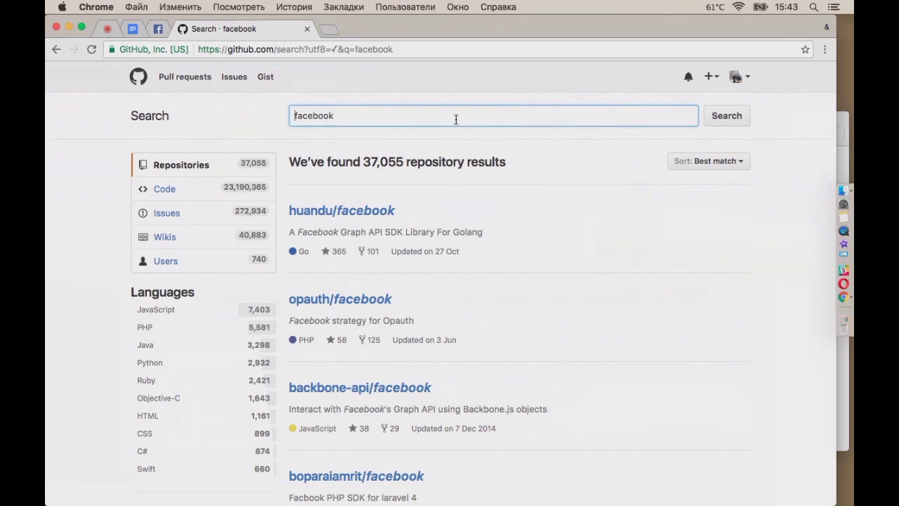
# Change the search to 'vk api' and open the python273/vk_api repository from the results
pyautogui.moveTo(338, 115); pyautogui.dragTo(242, 114)
pyautogui.write('vk')
pyautogui.press('Return')
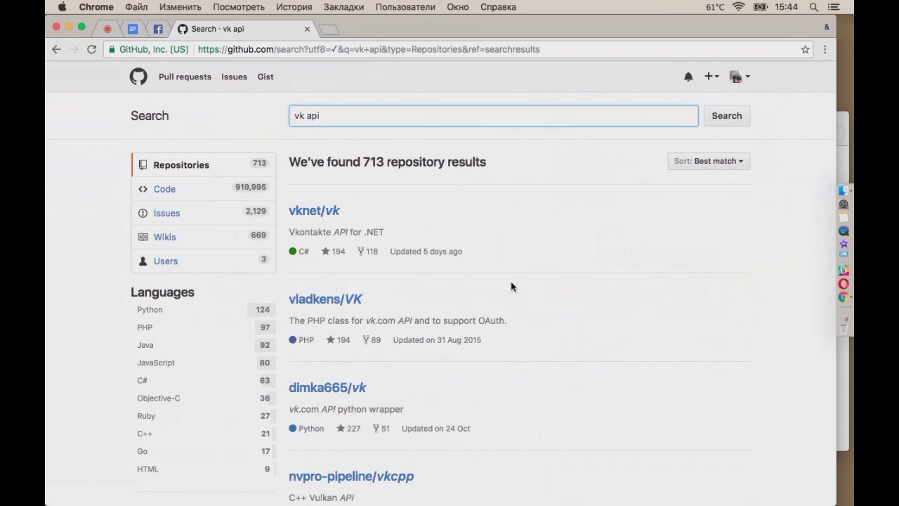
pyautogui.scroll(-2, 523, 288)
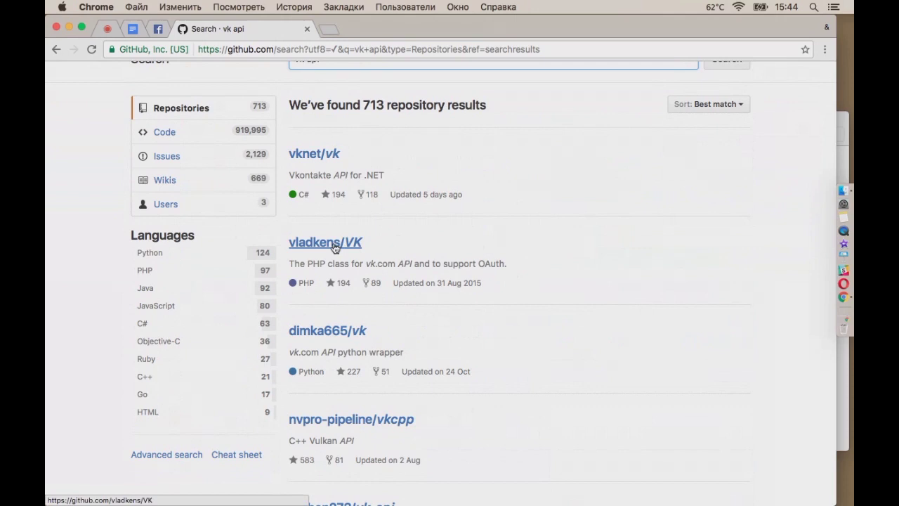
pyautogui.scroll(-5, 417, 245)
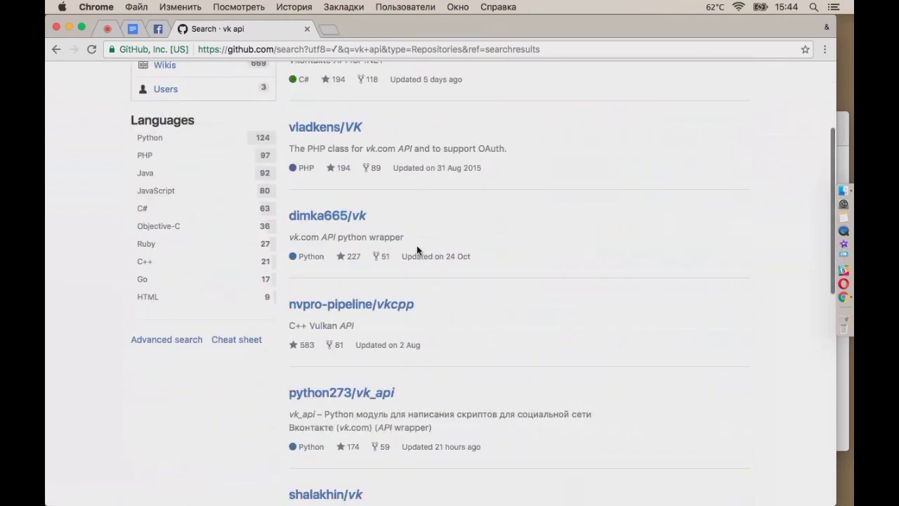
pyautogui.scroll(-1, 417, 248)
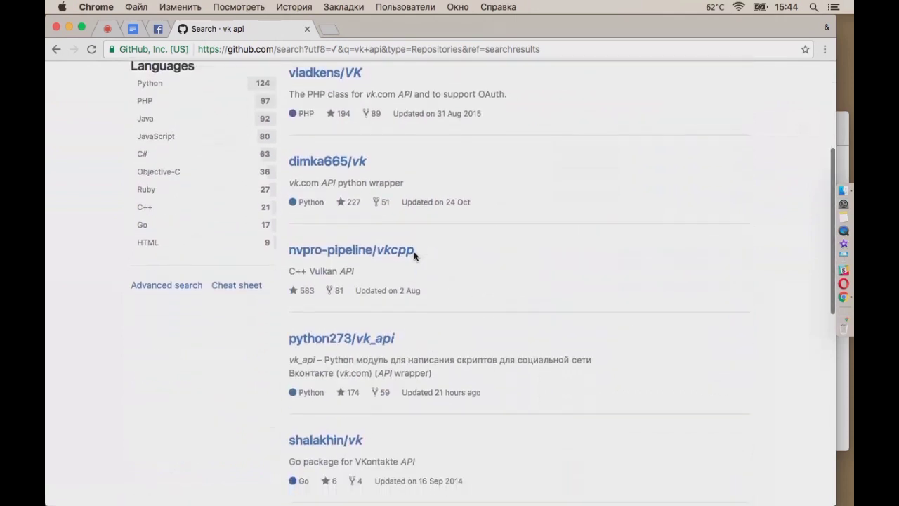
pyautogui.click(347, 340)
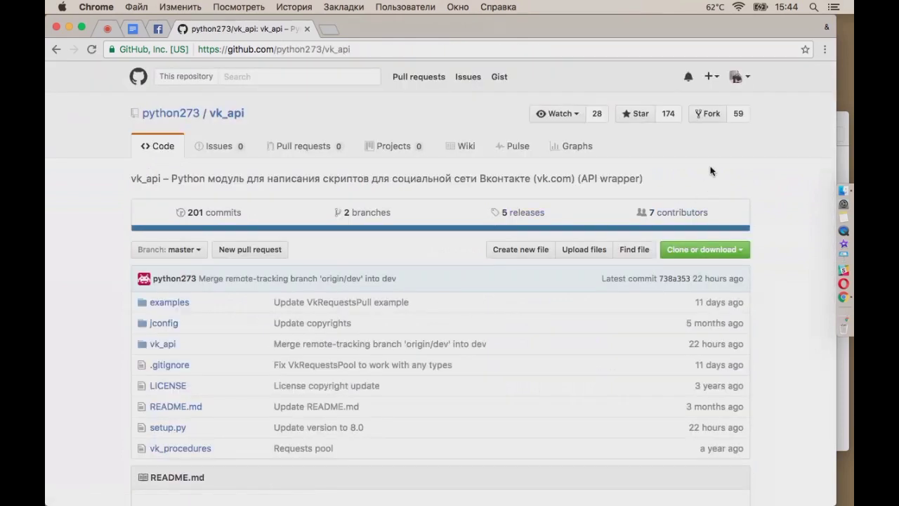
# Fork python273/vk_api into your own account after a look at the clone options
pyautogui.click(747, 250)
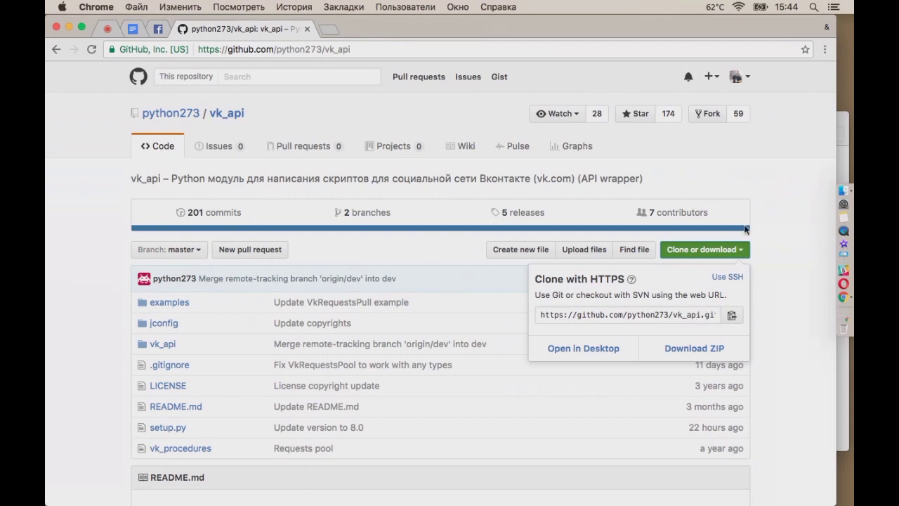
pyautogui.click(746, 188)
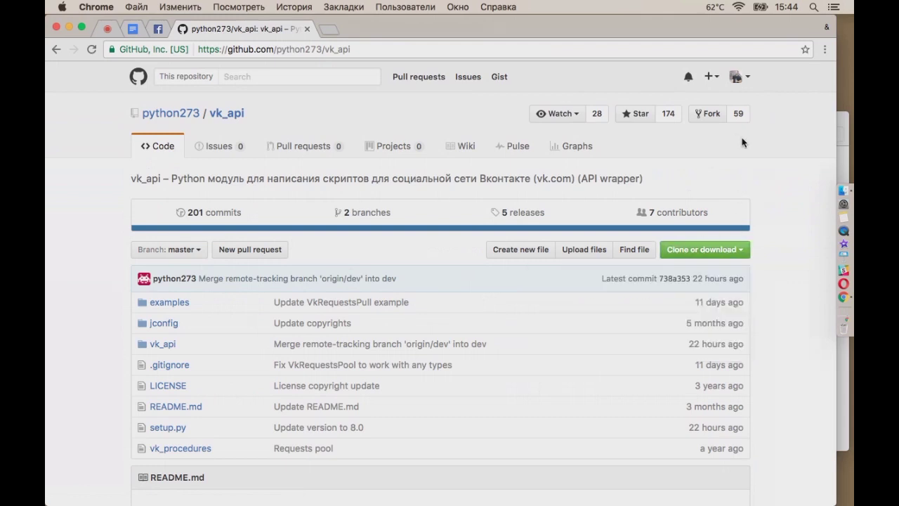
pyautogui.click(711, 117)
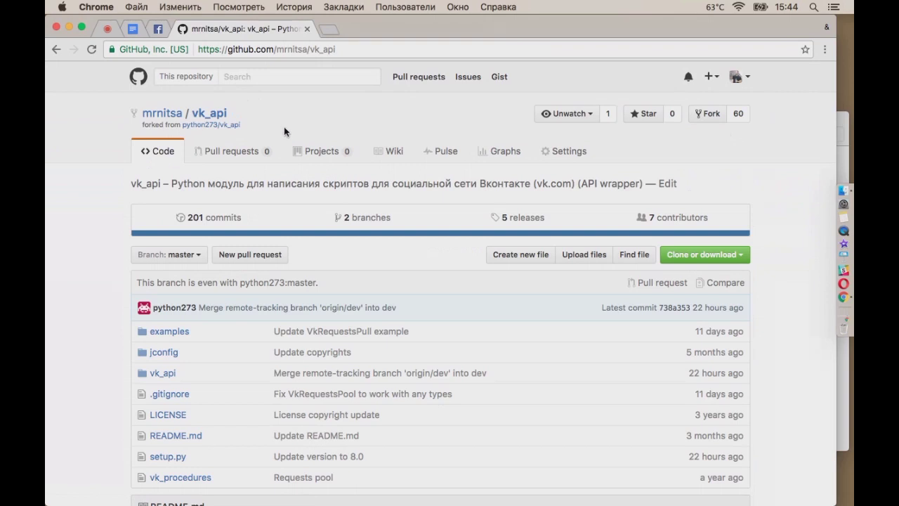
# View the fork's network graph and commit activity, then return to the vk_api Code page
pyautogui.click(739, 114)
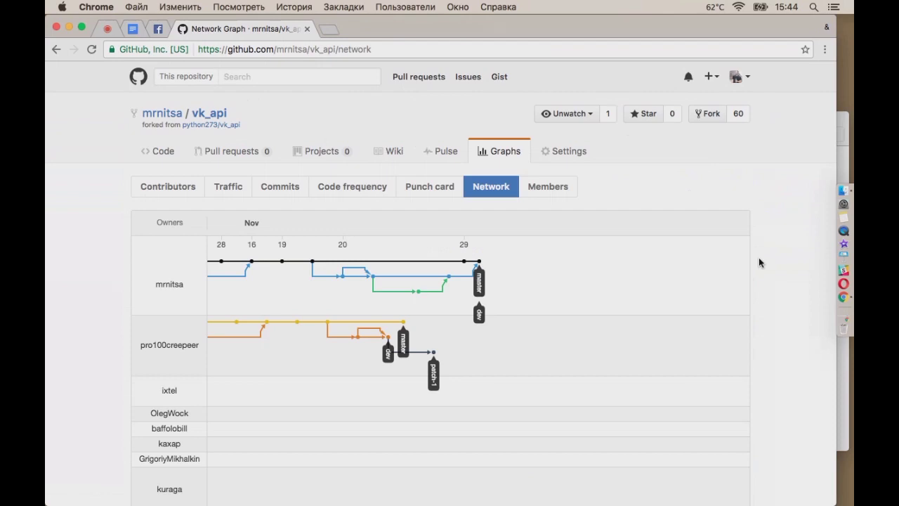
pyautogui.scroll(-1, 588, 300)
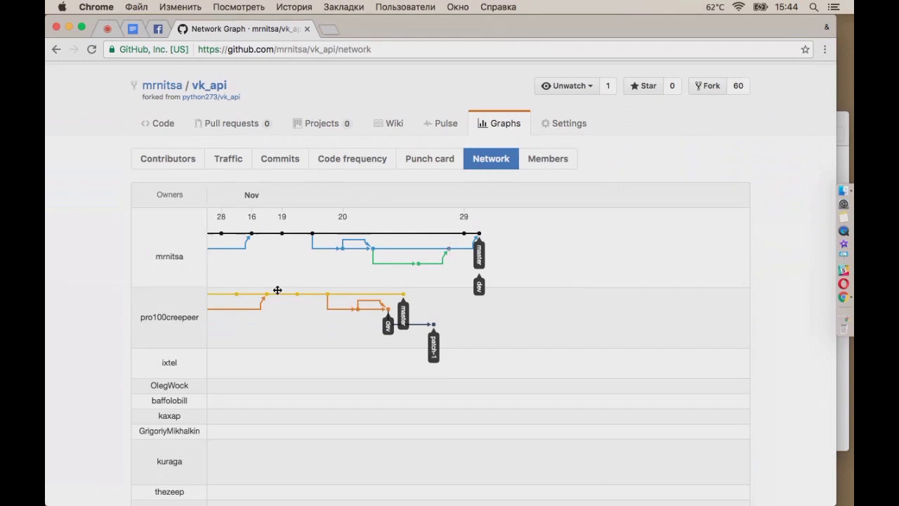
pyautogui.scroll(1, 381, 203)
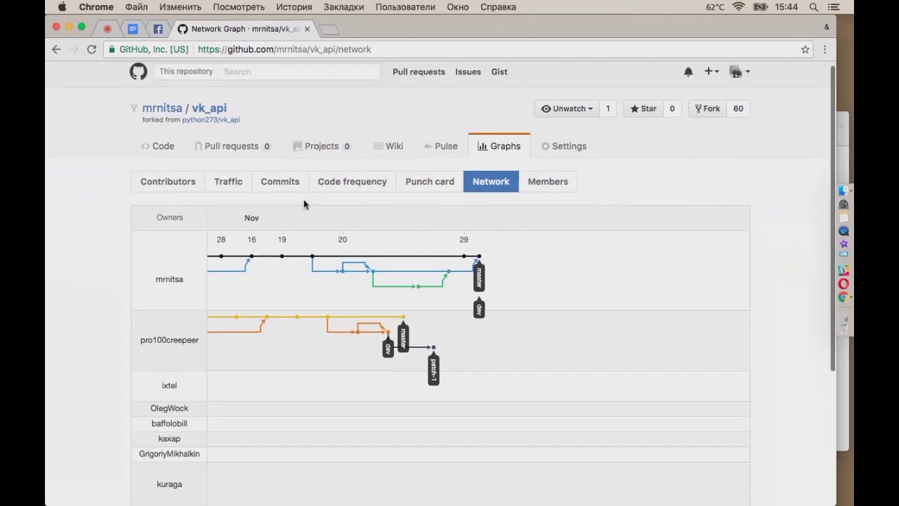
pyautogui.click(279, 183)
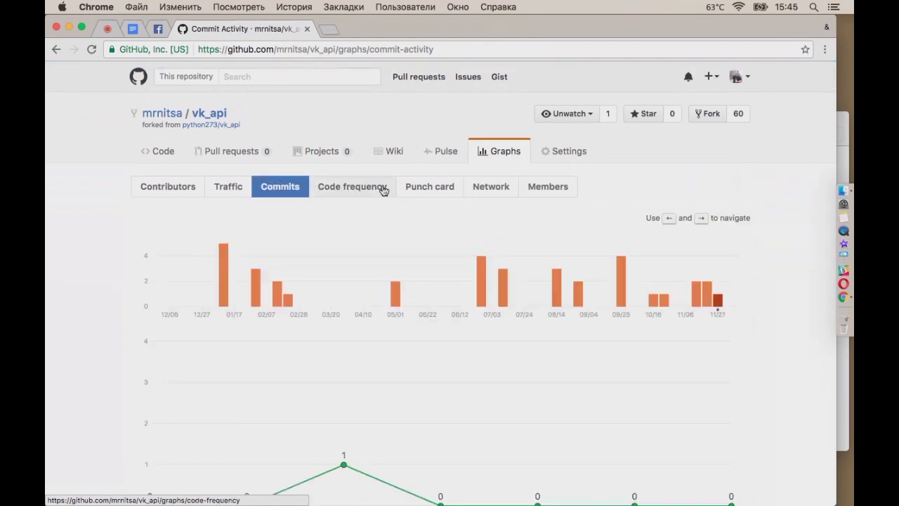
pyautogui.click(205, 117)
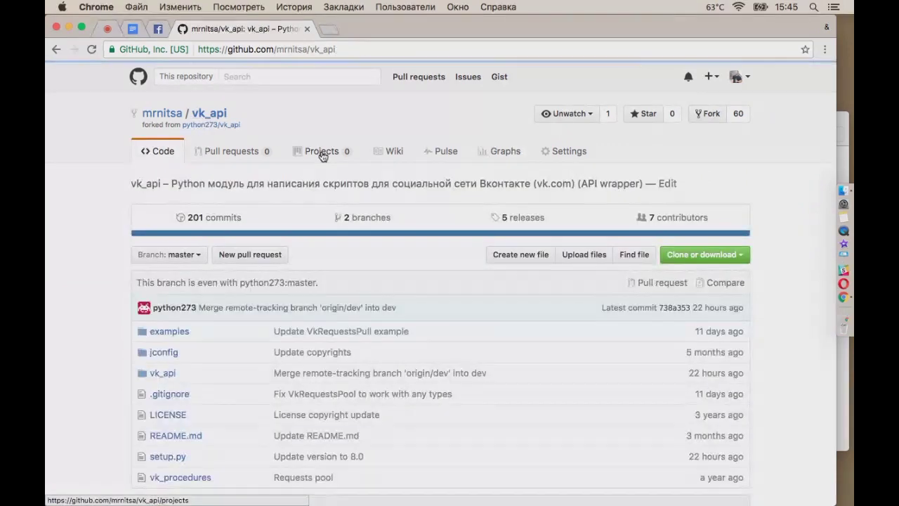
# Open commit bff37d0 'Update VkRequestsPull example' from the commit list, review its diff, and select the URL path
pyautogui.click(221, 217)
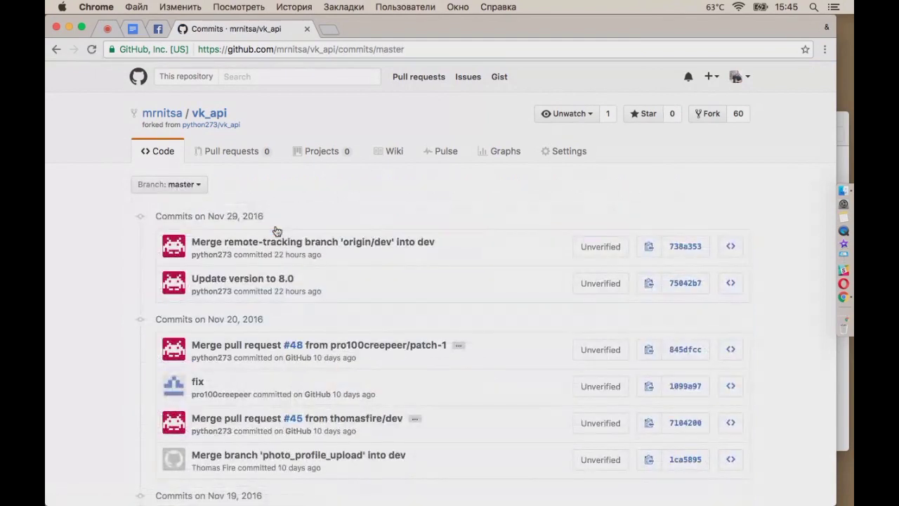
pyautogui.scroll(-5, 97, 363)
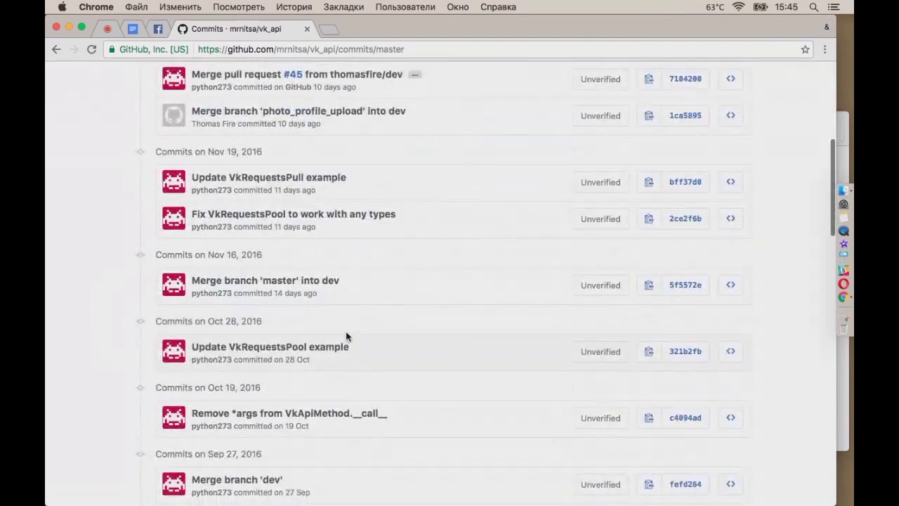
pyautogui.click(677, 184)
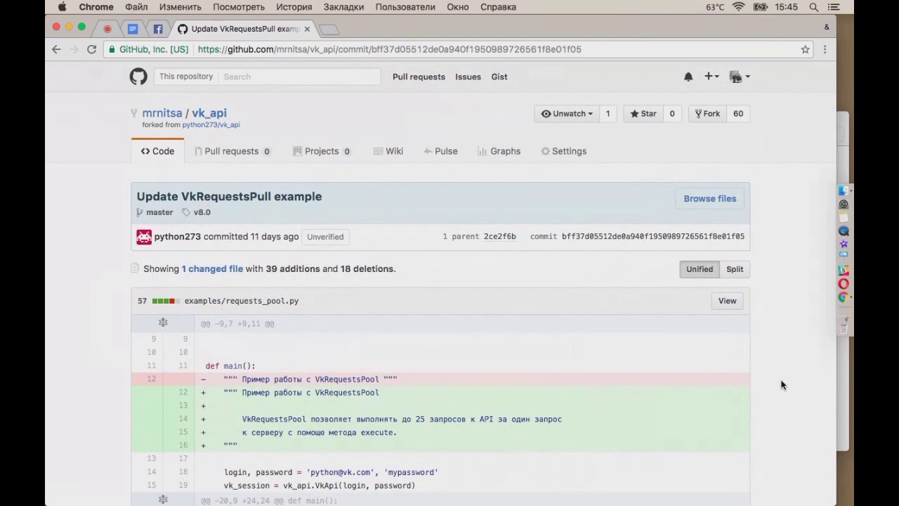
pyautogui.scroll(-2, 782, 384)
pyautogui.scroll(-3, 783, 385)
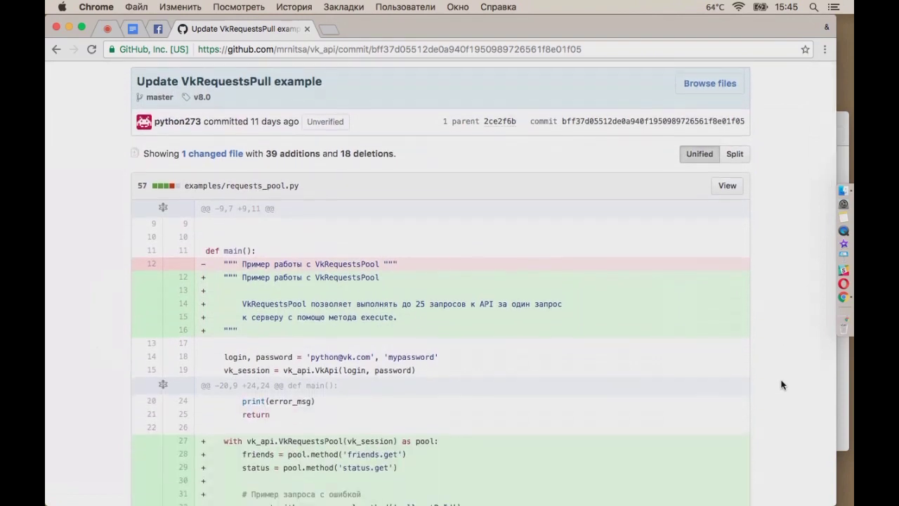
pyautogui.scroll(-10, 782, 384)
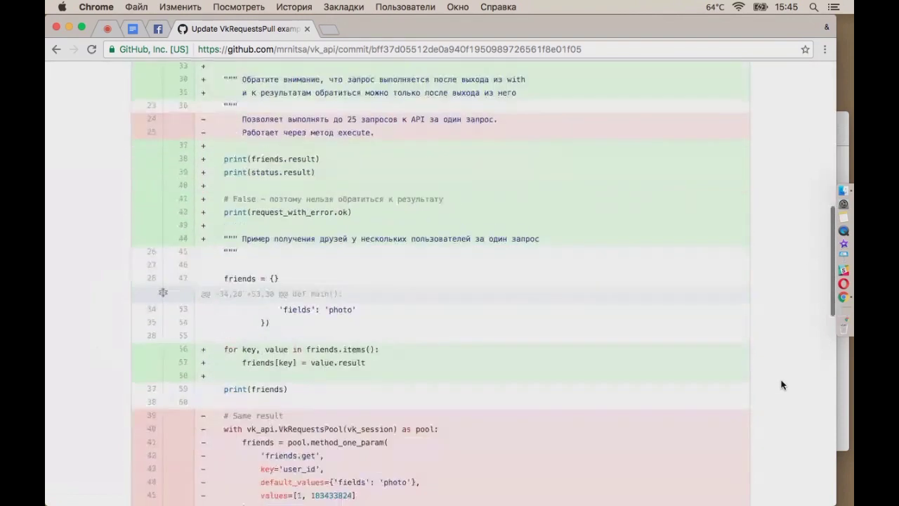
pyautogui.scroll(-8, 782, 384)
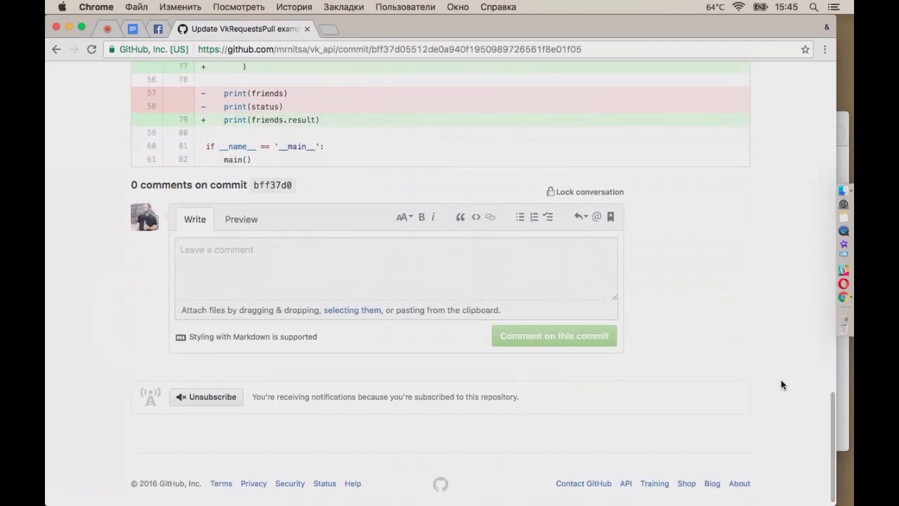
pyautogui.scroll(15, 783, 384)
pyautogui.scroll(3, 783, 385)
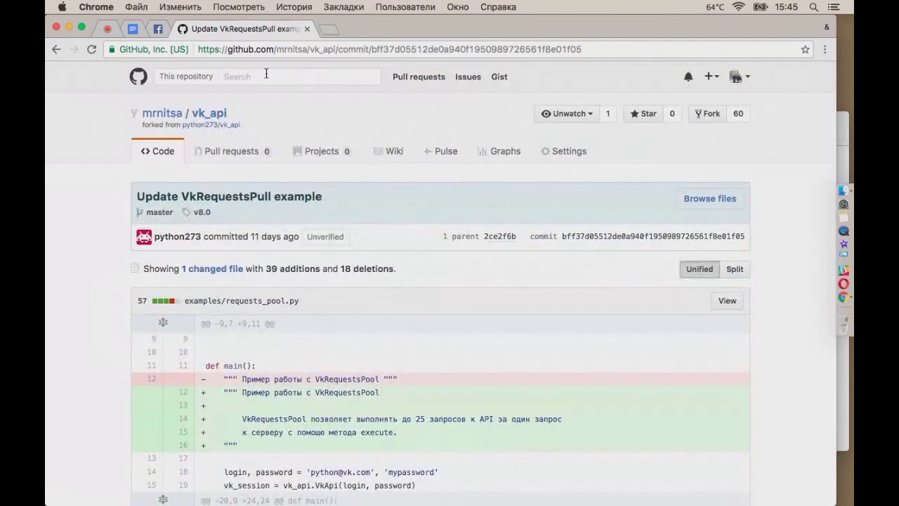
pyautogui.moveTo(279, 50); pyautogui.dragTo(575, 47)
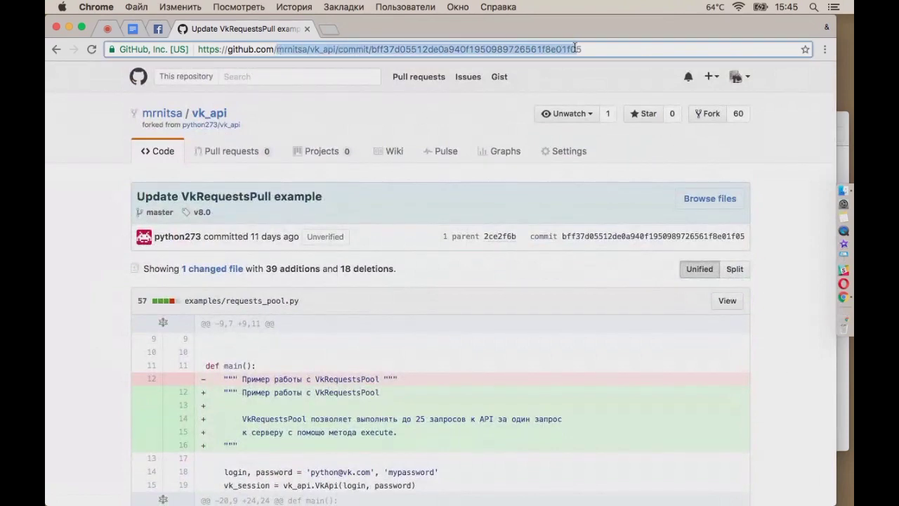
# Go to github.com/teplitsa and scroll through the organization's repositories, e.g. tst-yandex-feed, ITVolunteer, giger
pyautogui.press('BackSpace')
pyautogui.write('tep')
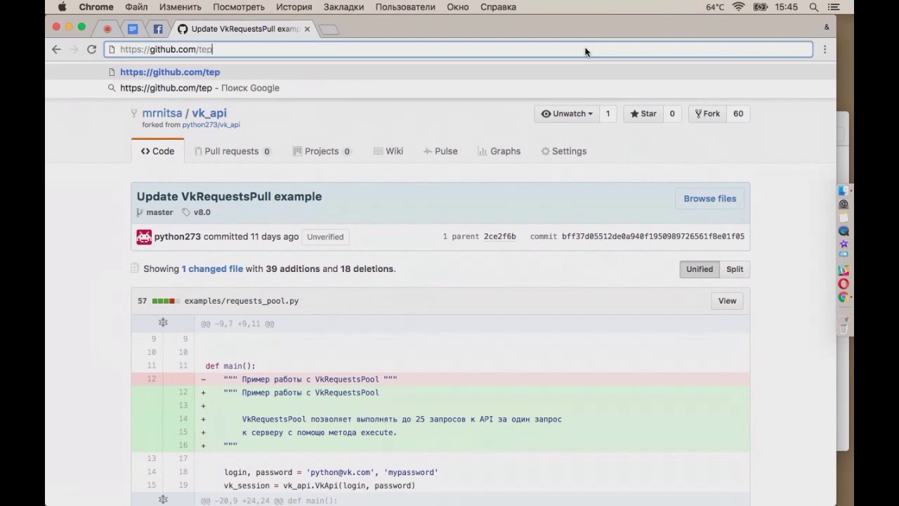
pyautogui.write('litsa')
pyautogui.press('Return')
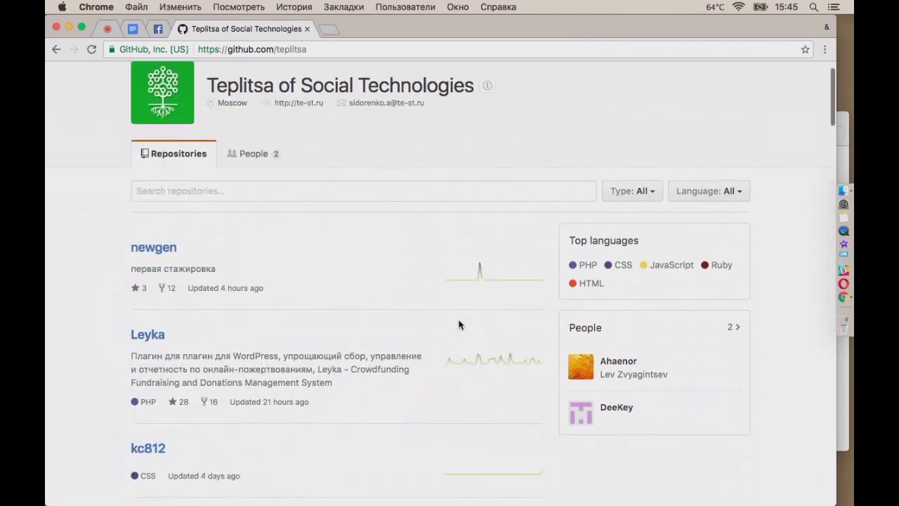
pyautogui.scroll(-2, 468, 324)
pyautogui.scroll(-3, 488, 353)
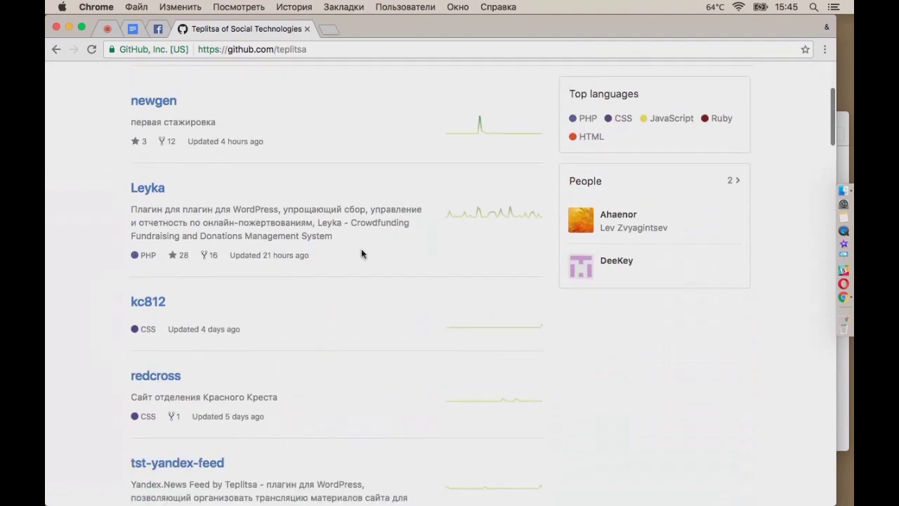
pyautogui.scroll(-5, 428, 292)
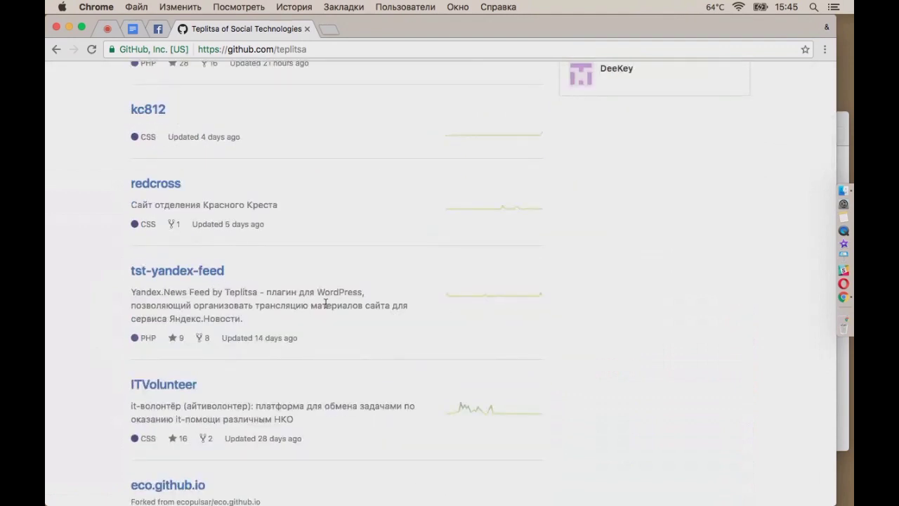
pyautogui.scroll(-2, 326, 303)
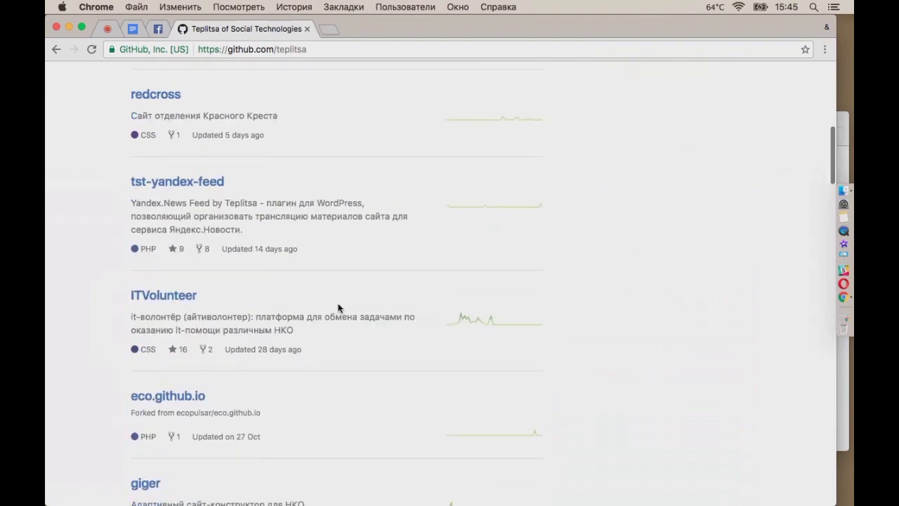
pyautogui.scroll(-3, 378, 342)
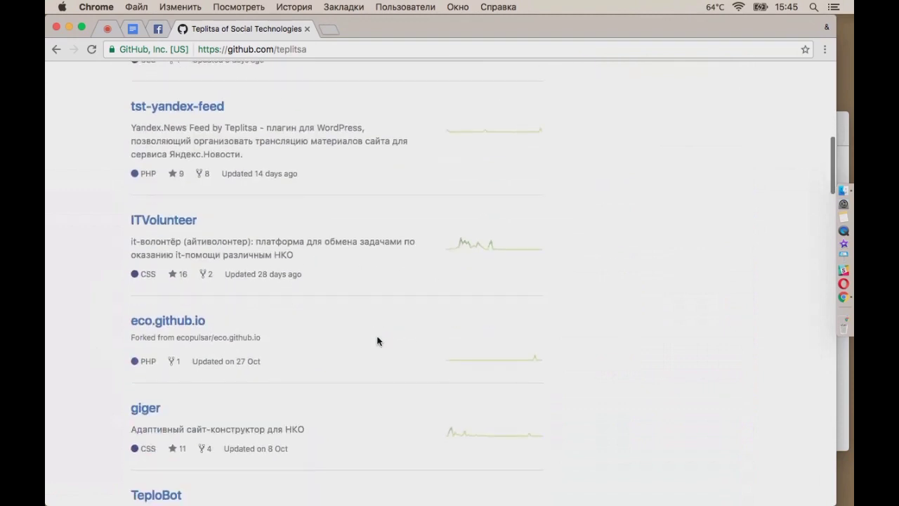
pyautogui.scroll(-2, 355, 351)
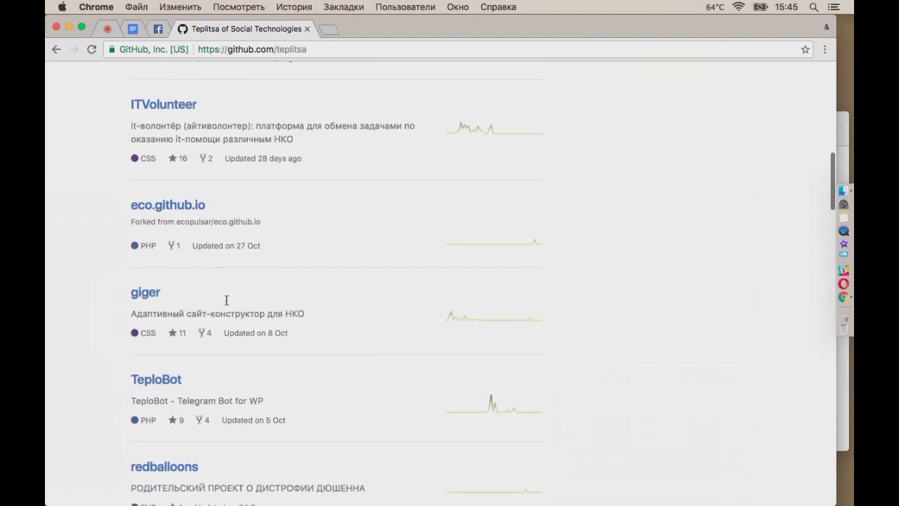
pyautogui.scroll(-2, 234, 378)
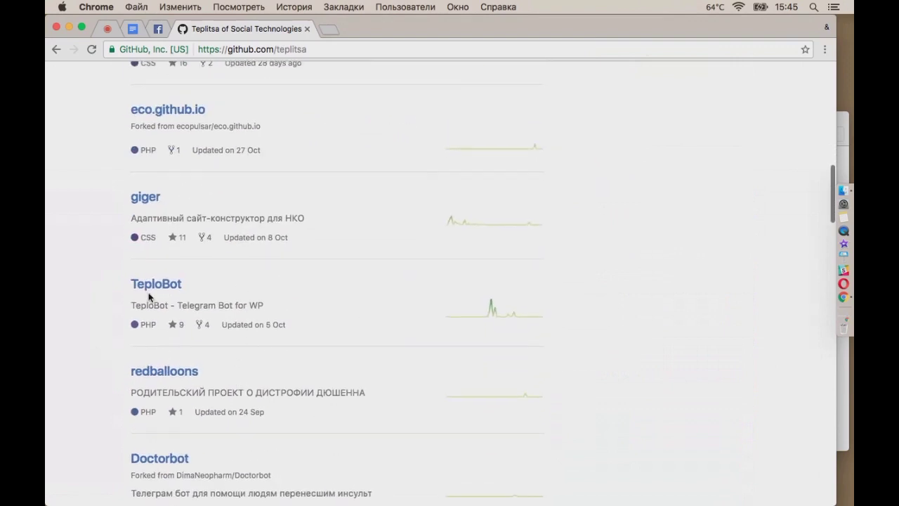
pyautogui.scroll(5, 353, 300)
pyautogui.scroll(5, 353, 306)
pyautogui.scroll(-2, 353, 306)
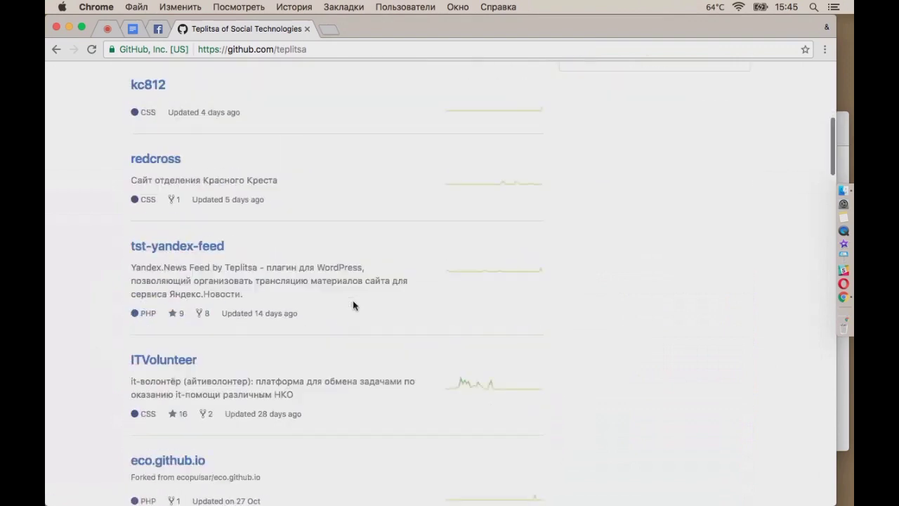
pyautogui.scroll(2, 353, 306)
pyautogui.scroll(-5, 353, 305)
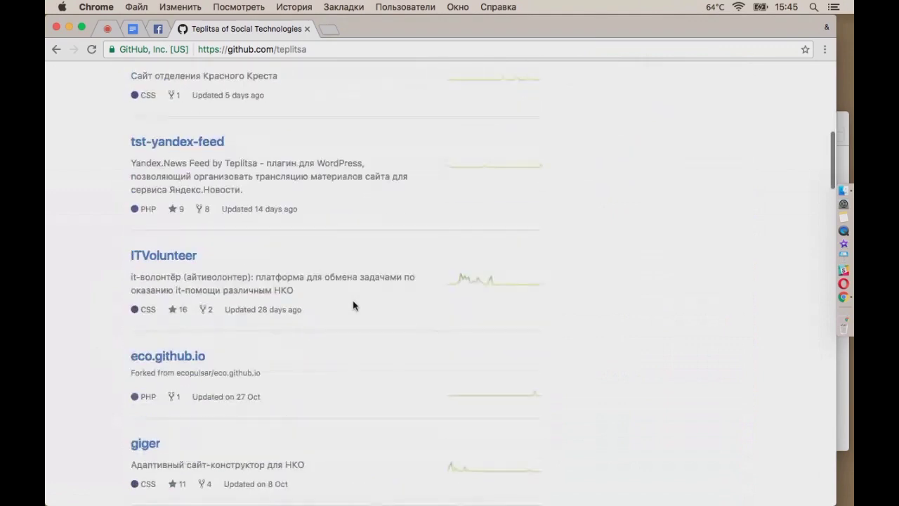
# Open ITVolunteer, view its fork network graph, then show its pull requests list
pyautogui.click(159, 254)
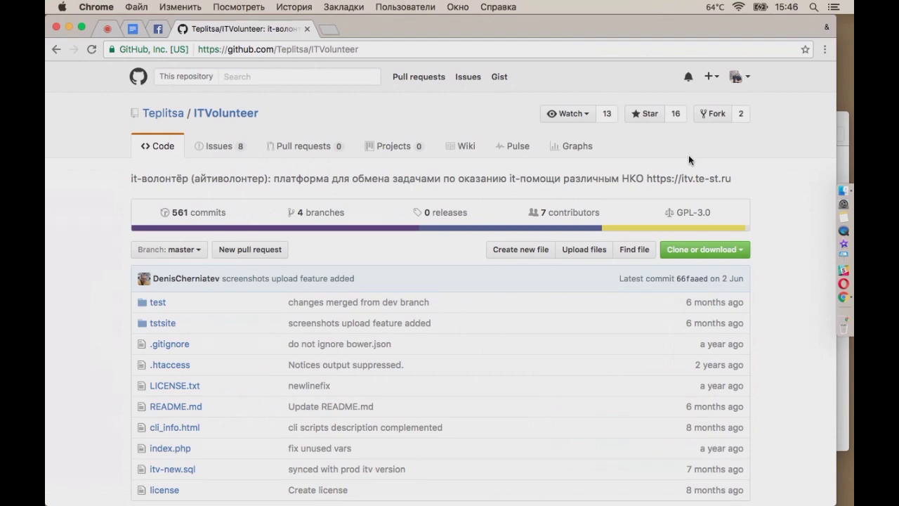
pyautogui.click(741, 116)
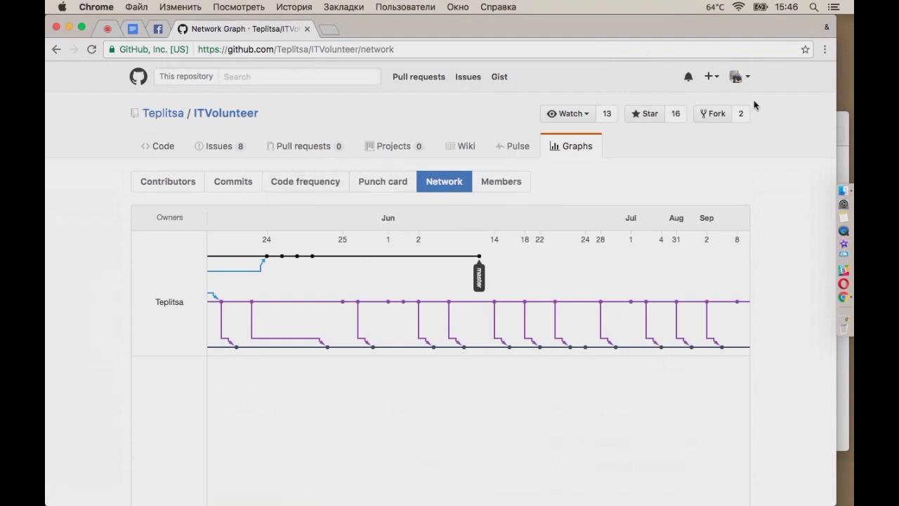
pyautogui.click(231, 114)
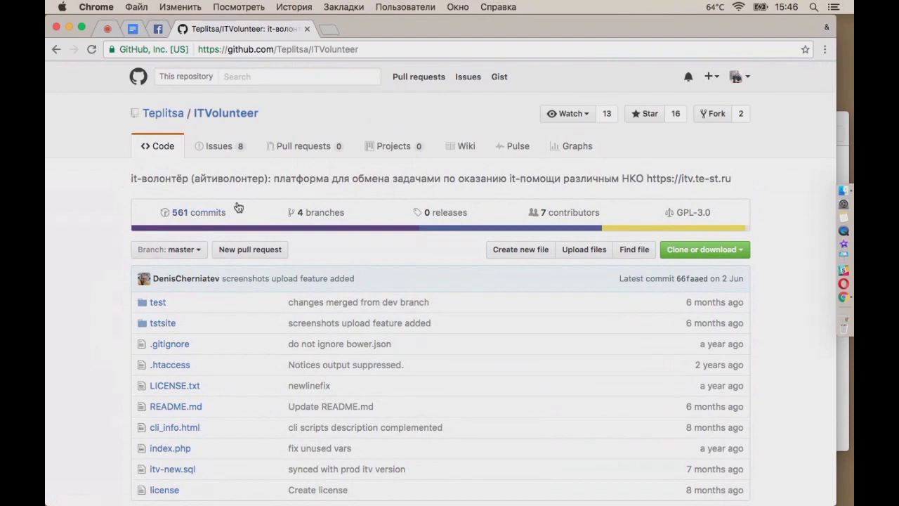
pyautogui.click(309, 146)
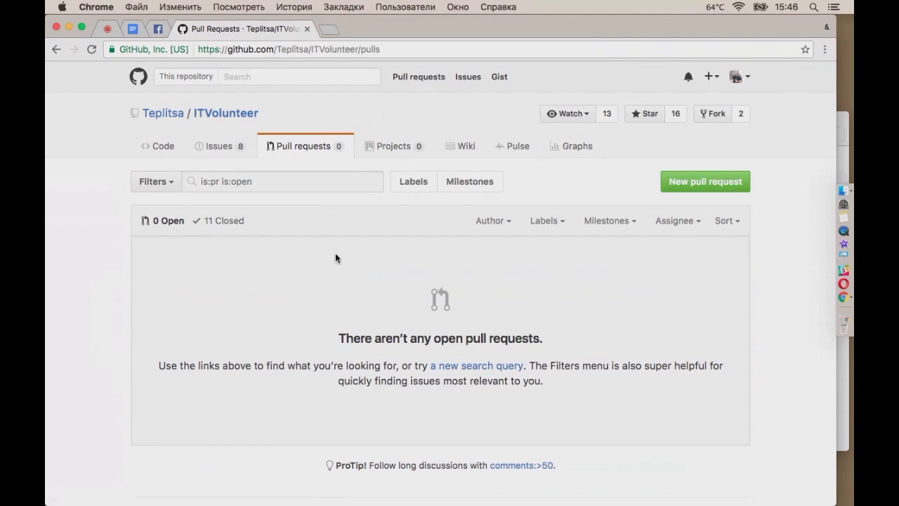
# Clear the 'is:pr is:open' filter to list all 11 closed pull requests, then return to ITVolunteer's Code page
pyautogui.click(256, 177)
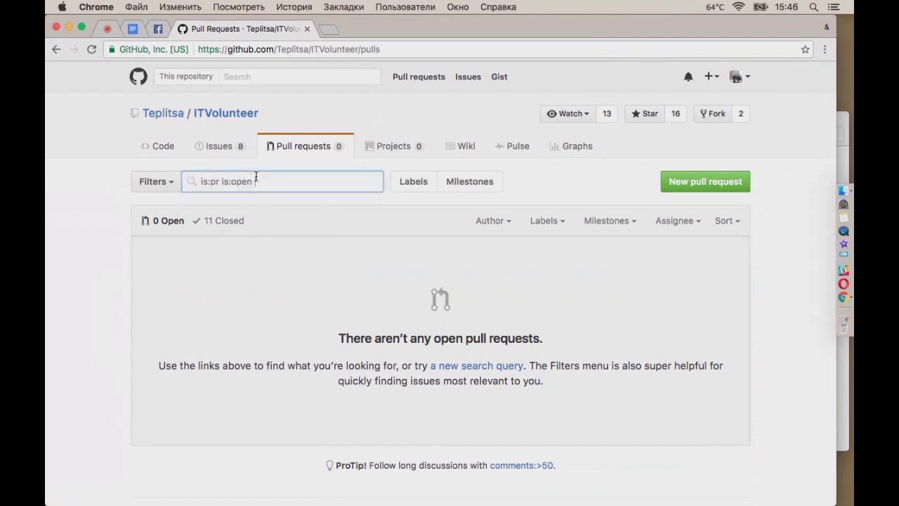
pyautogui.press('BackSpace')
pyautogui.press('BackSpace')
pyautogui.press('BackSpace')
pyautogui.press('Return')
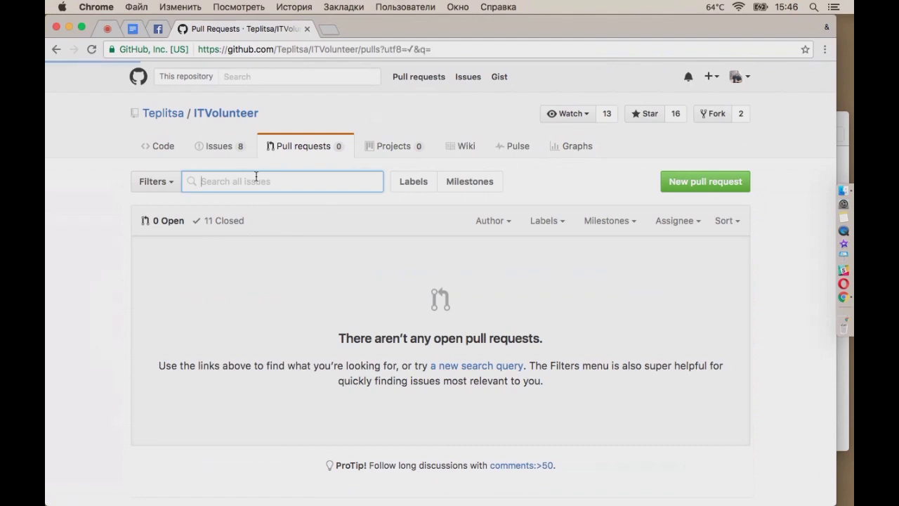
pyautogui.scroll(-5, 447, 354)
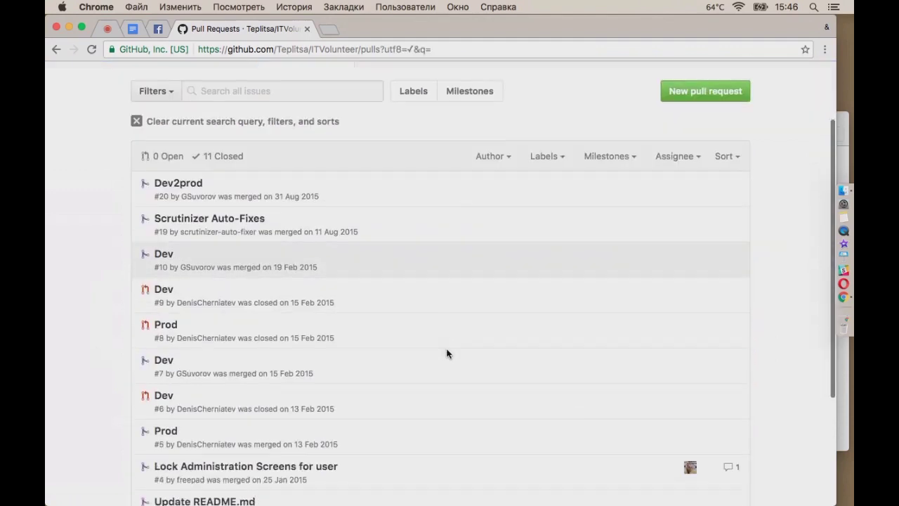
pyautogui.scroll(5, 448, 353)
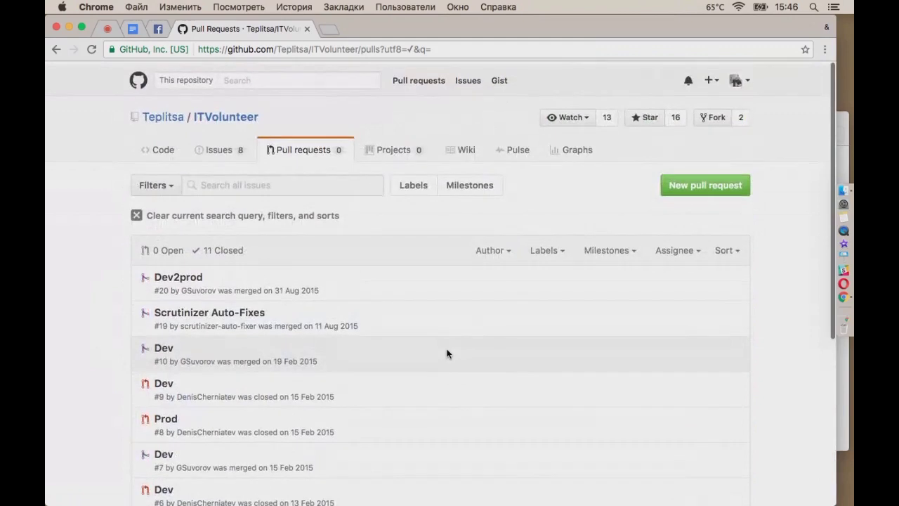
pyautogui.scroll(-1, 445, 331)
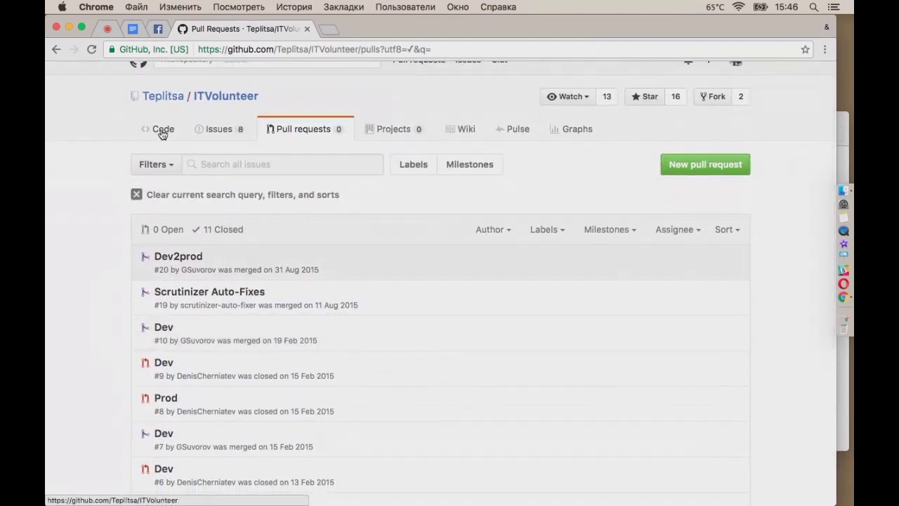
pyautogui.scroll(1, 673, 135)
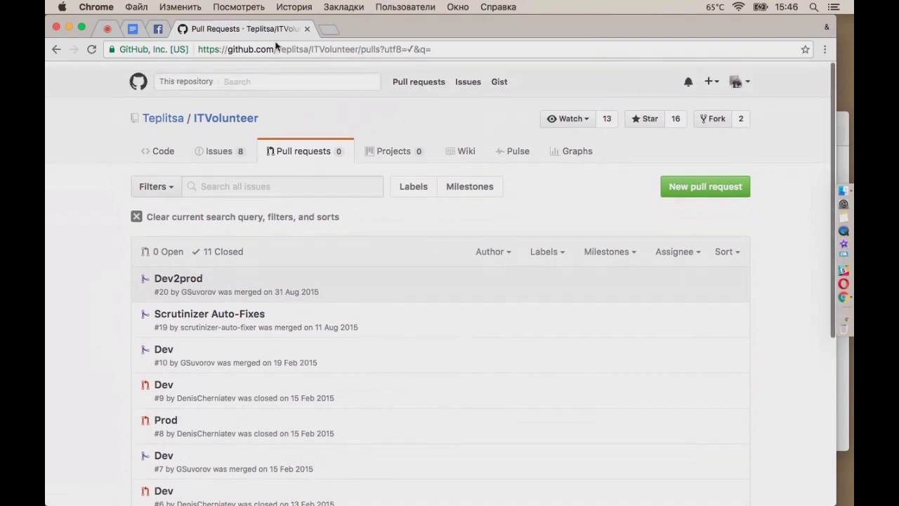
pyautogui.click(226, 113)
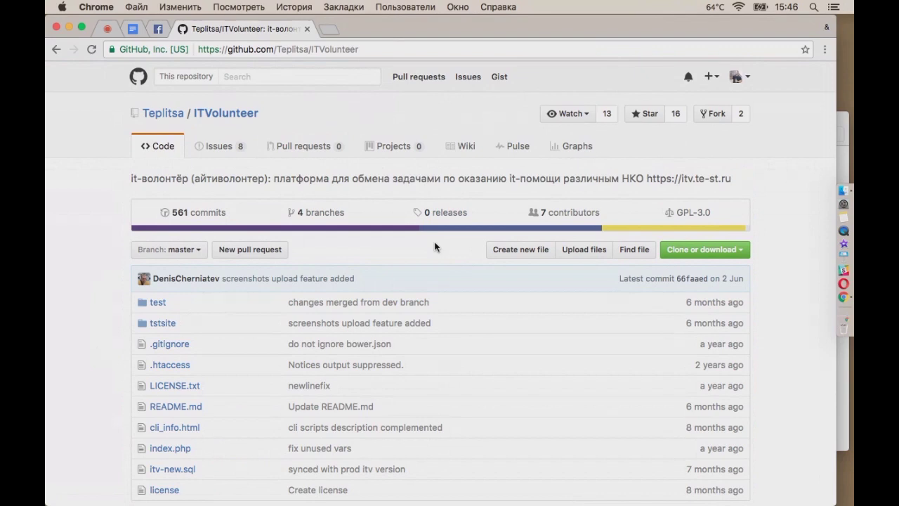
pyautogui.scroll(-5, 532, 309)
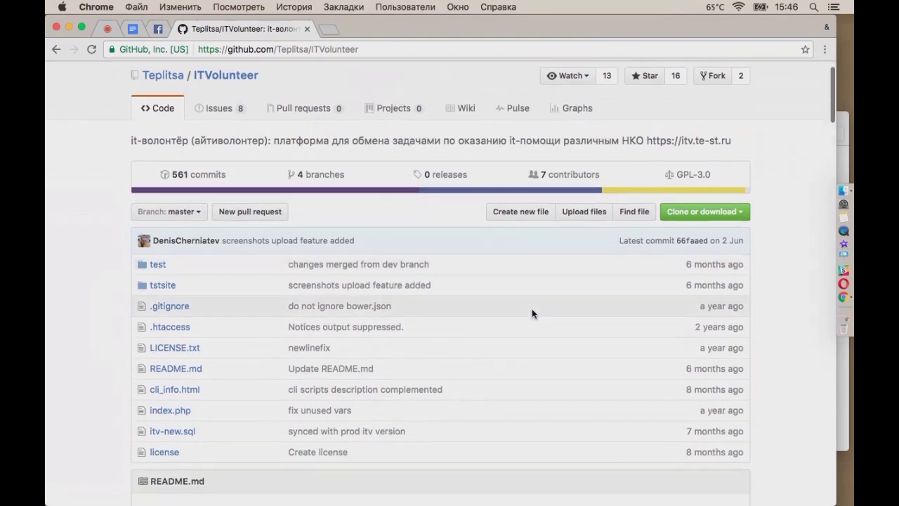
pyautogui.scroll(-7, 532, 314)
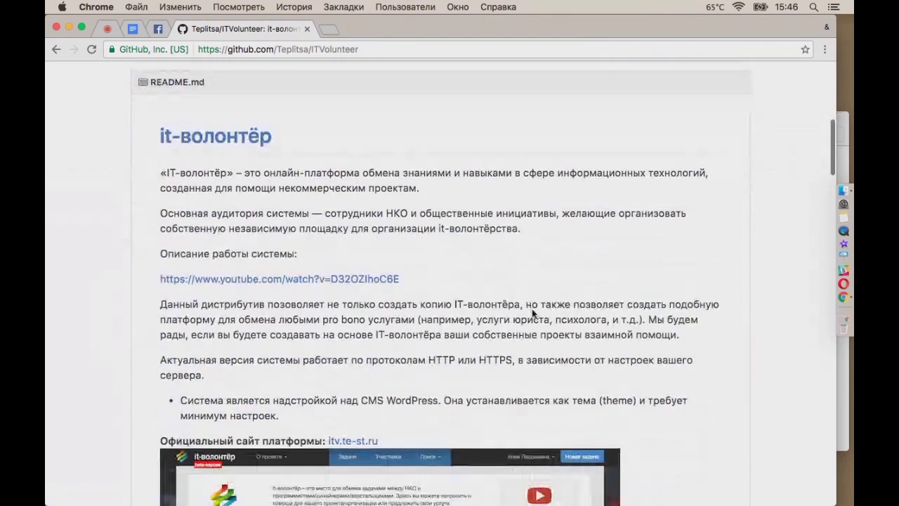
pyautogui.scroll(-12, 693, 347)
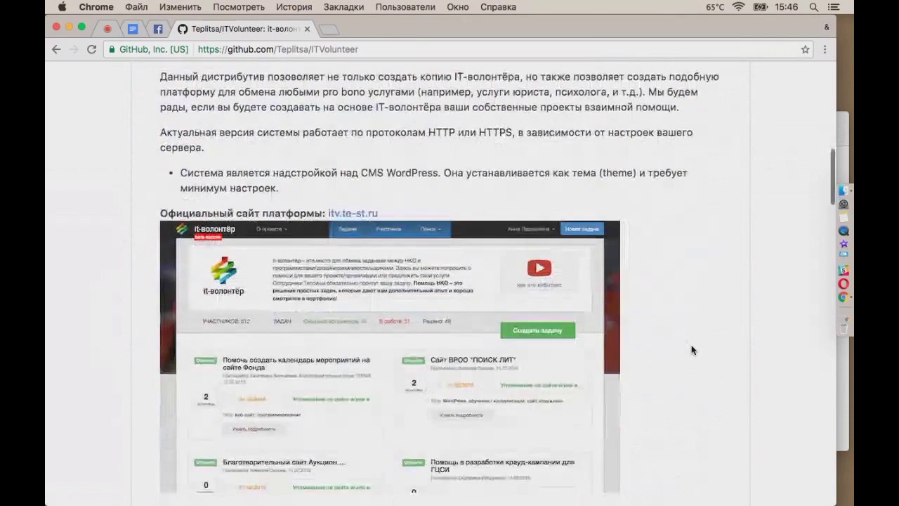
pyautogui.scroll(-10, 692, 350)
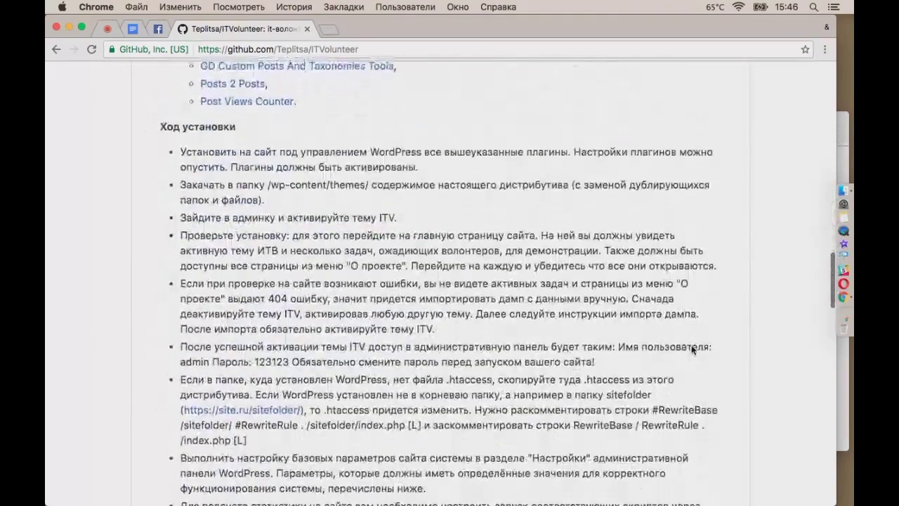
pyautogui.scroll(20, 692, 350)
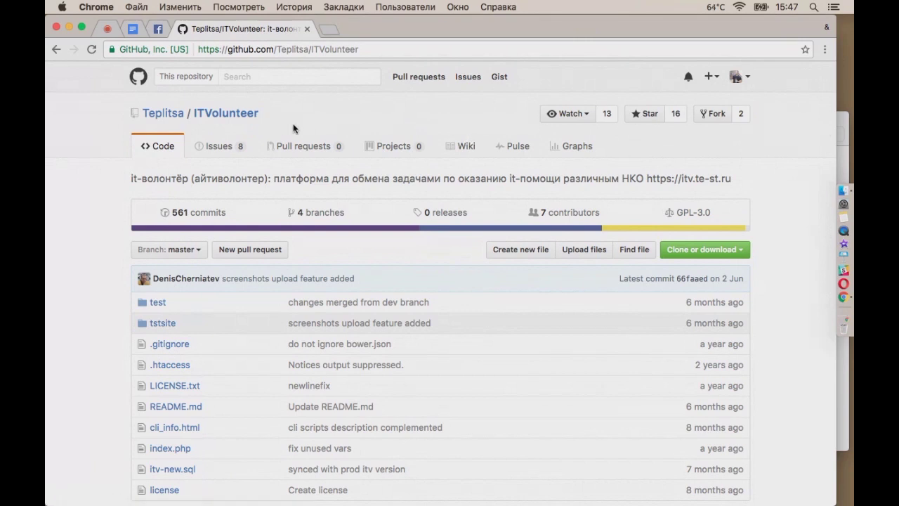
# View your pull requests, then browse your profile's repositories: vk, newgen, Leyka, vk_api and test
pyautogui.click(431, 78)
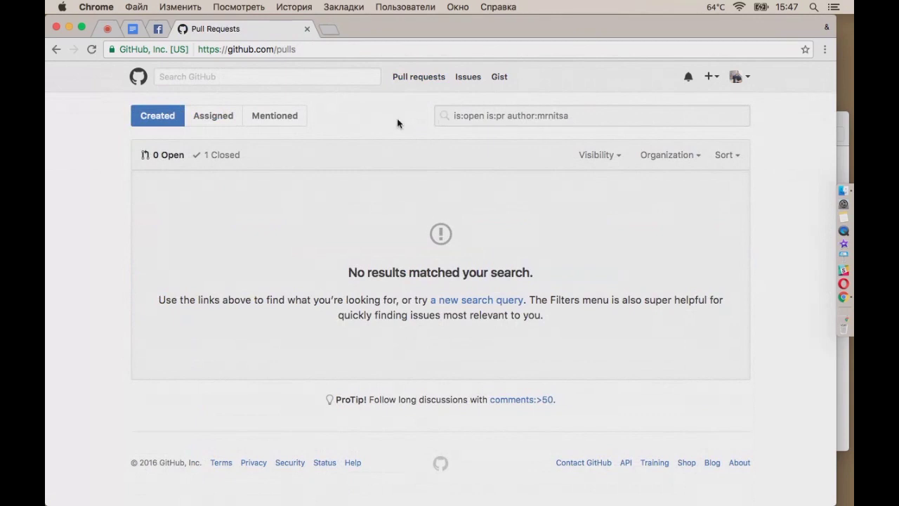
pyautogui.click(746, 77)
pyautogui.click(696, 139)
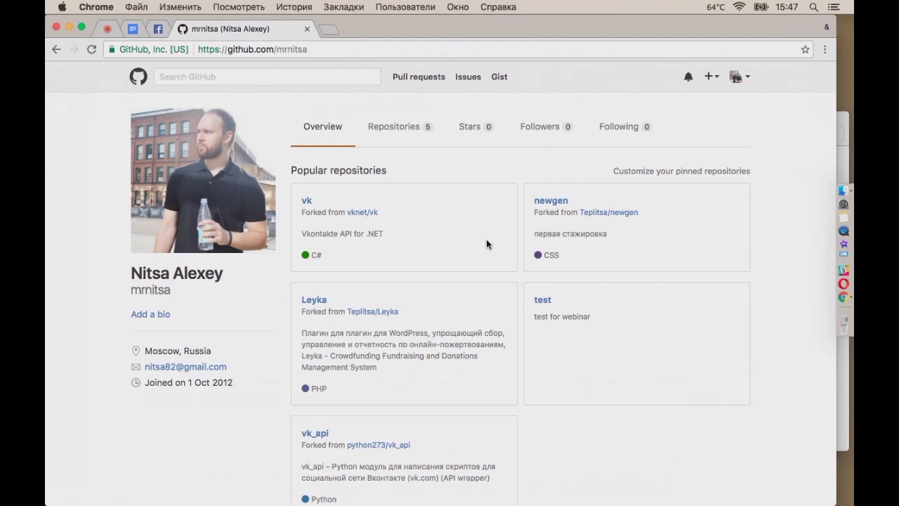
pyautogui.scroll(-3, 486, 244)
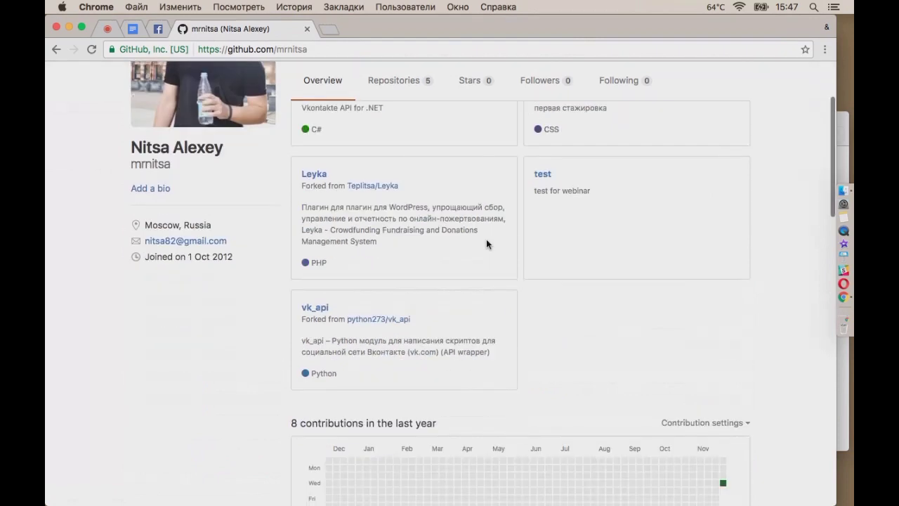
pyautogui.scroll(-3, 487, 244)
pyautogui.scroll(-2, 487, 239)
pyautogui.scroll(4, 486, 239)
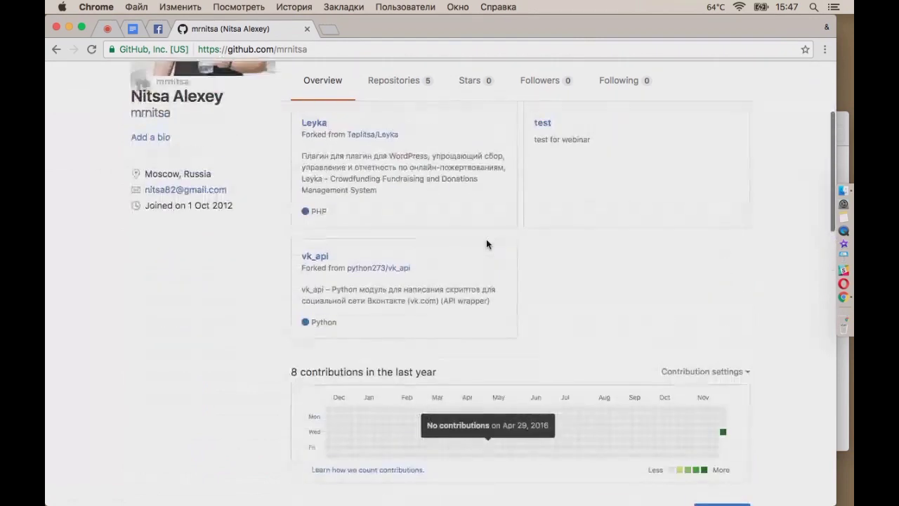
pyautogui.scroll(4, 487, 239)
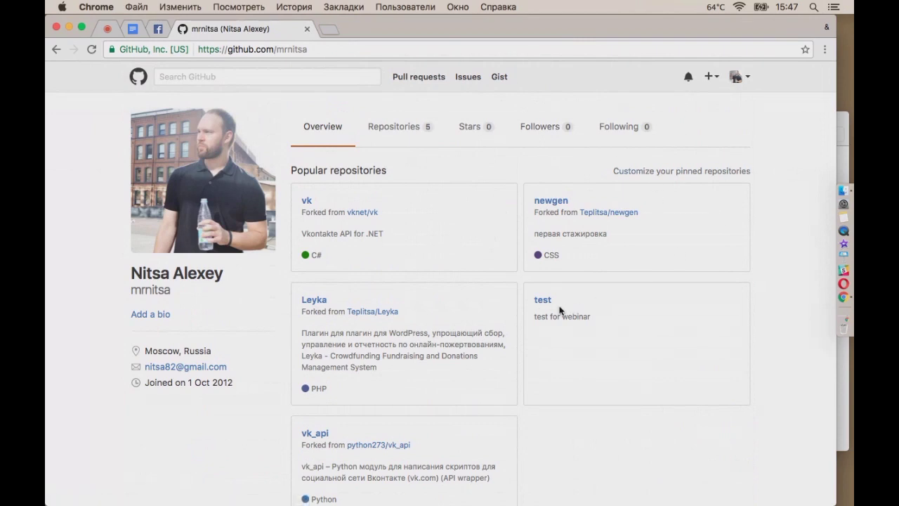
# From the profile's Repositories list, open your vk fork of vknet/vk
pyautogui.click(395, 130)
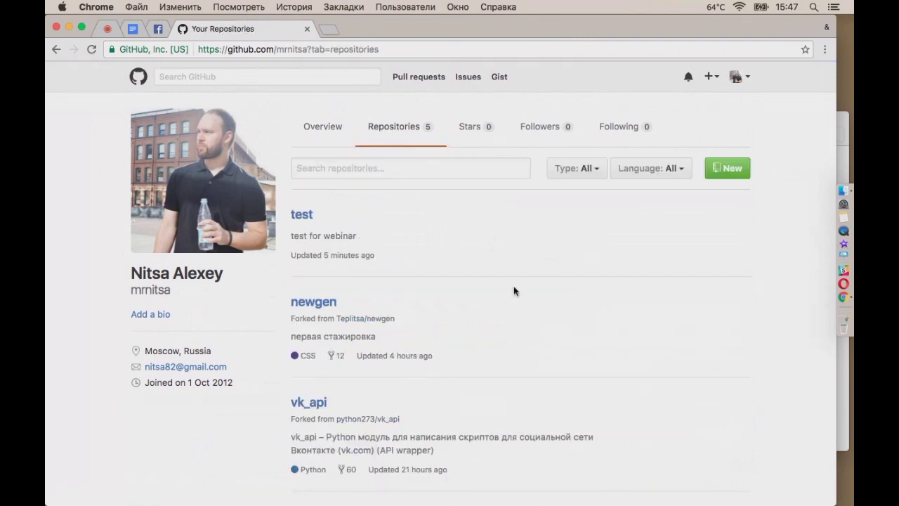
pyautogui.scroll(-2, 514, 287)
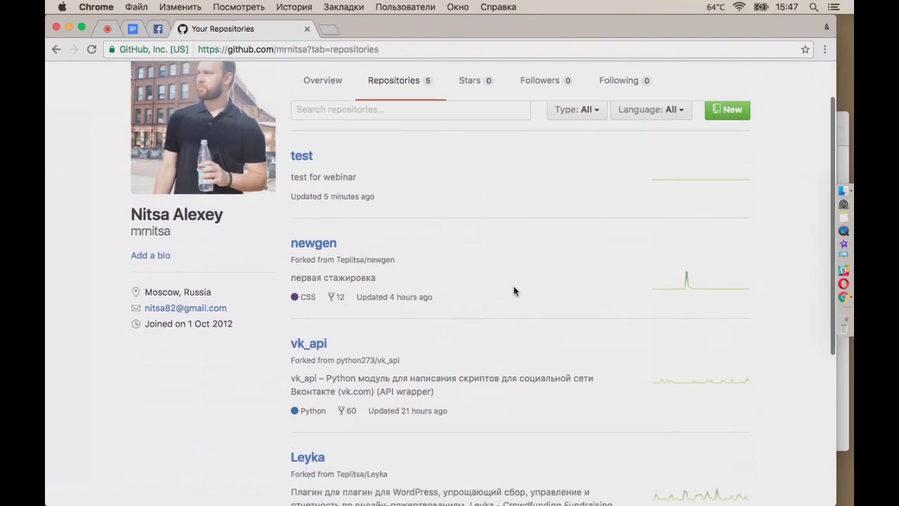
pyautogui.scroll(-4, 514, 287)
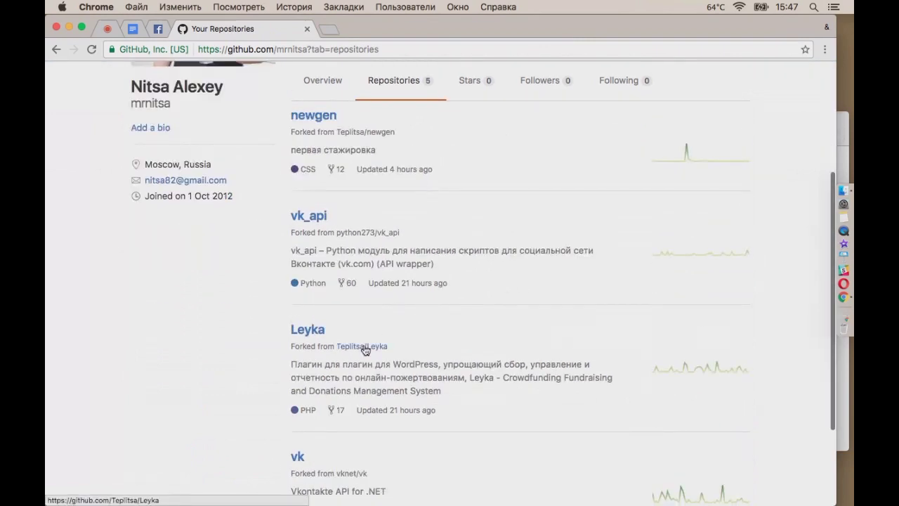
pyautogui.scroll(-4, 373, 342)
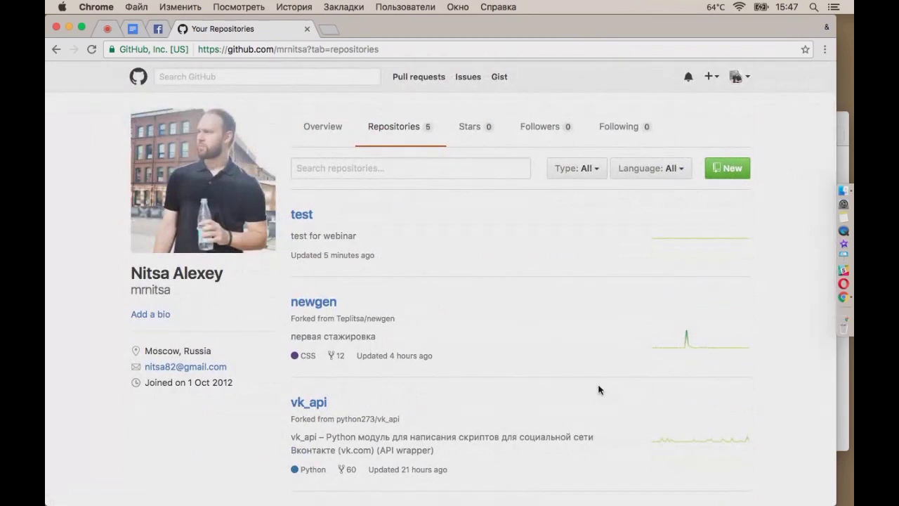
pyautogui.scroll(-8, 599, 390)
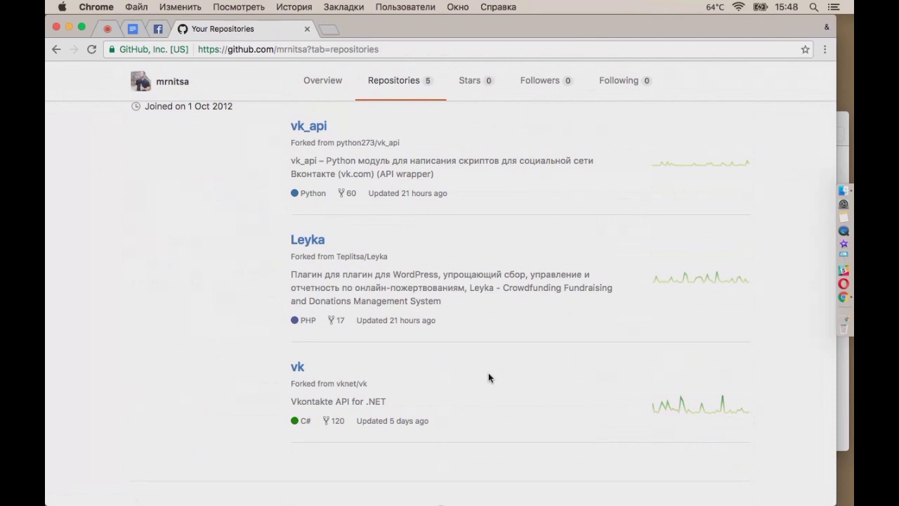
pyautogui.click(298, 368)
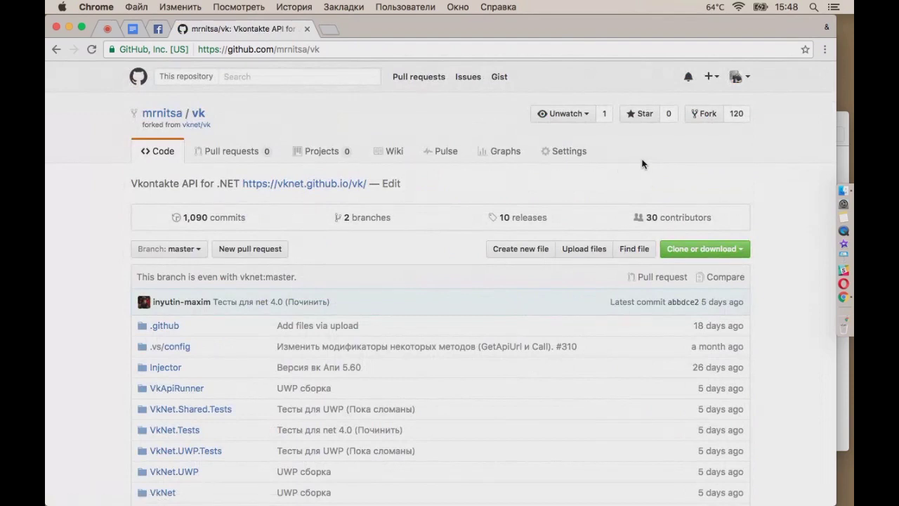
# Set the vk repository's GitHub Pages source to the master branch and save it
pyautogui.click(565, 152)
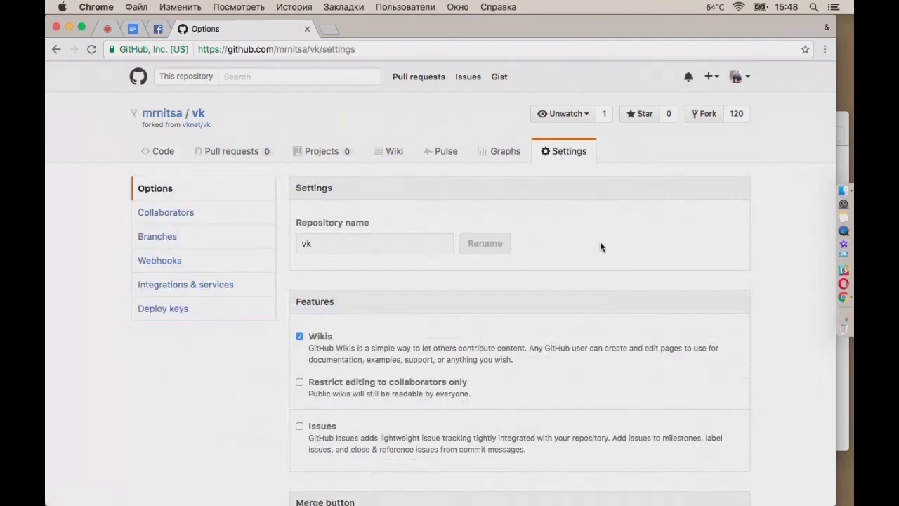
pyautogui.scroll(-1, 772, 349)
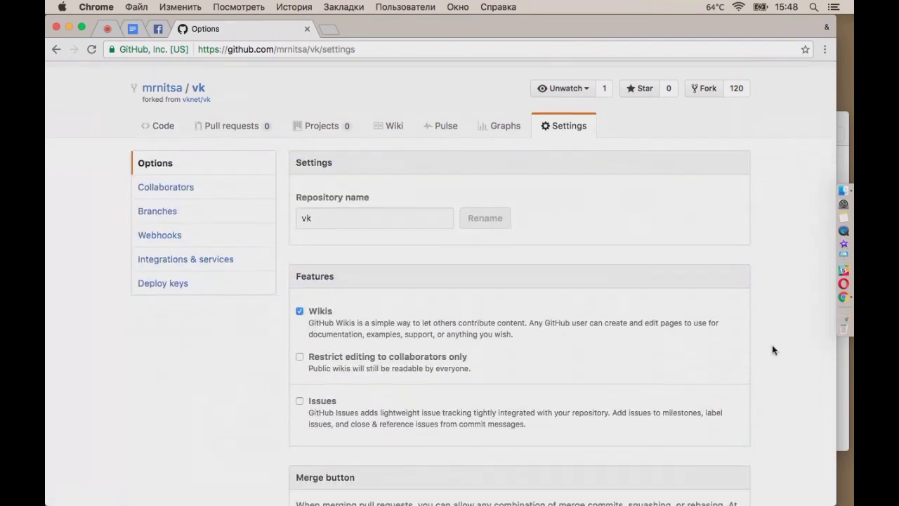
pyautogui.scroll(-1, 773, 350)
pyautogui.scroll(-10, 773, 349)
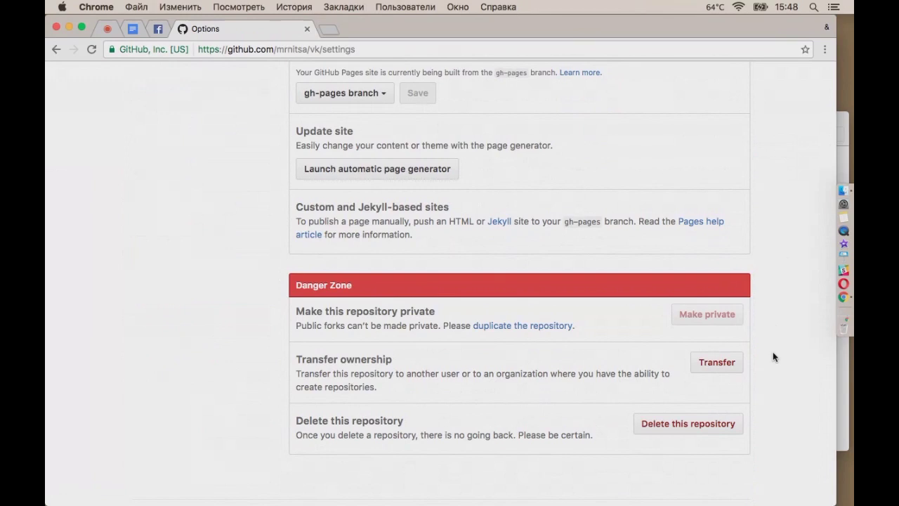
pyautogui.scroll(-2, 773, 357)
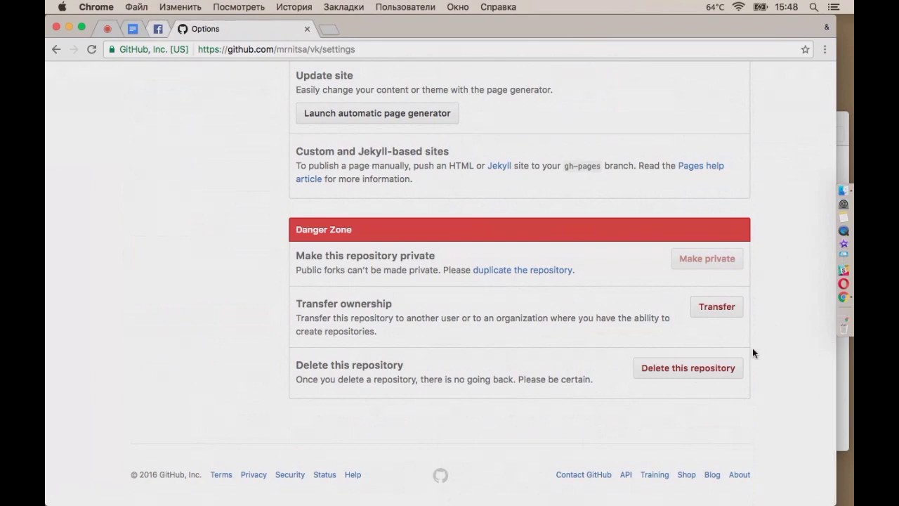
pyautogui.scroll(5, 752, 349)
pyautogui.scroll(5, 753, 349)
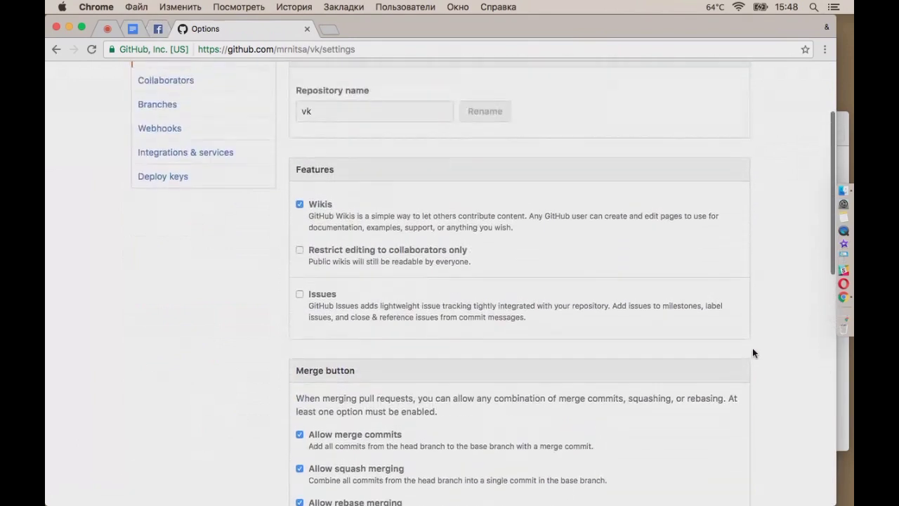
pyautogui.scroll(-6, 754, 353)
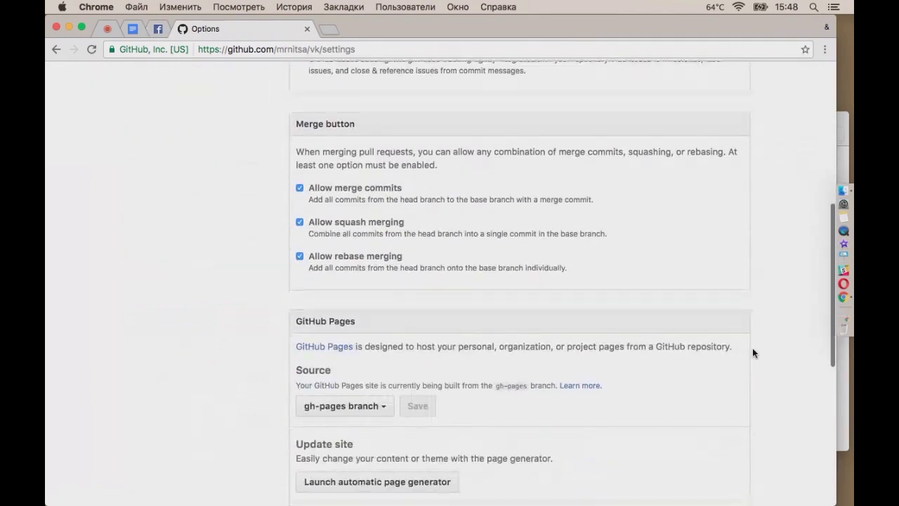
pyautogui.scroll(-1, 753, 353)
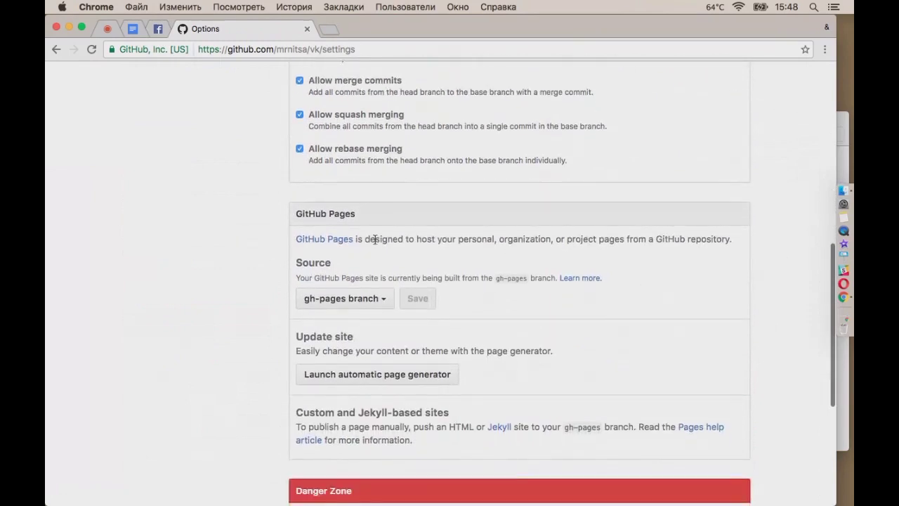
pyautogui.click(385, 299)
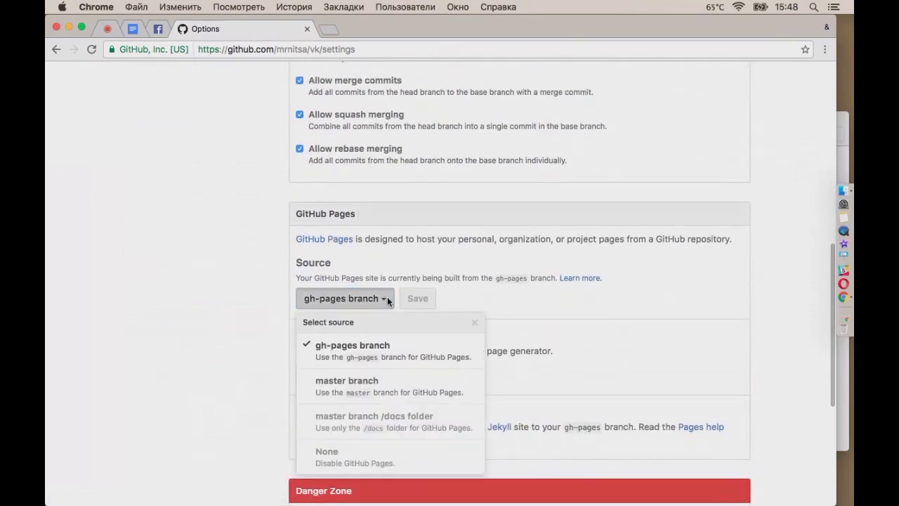
pyautogui.click(393, 387)
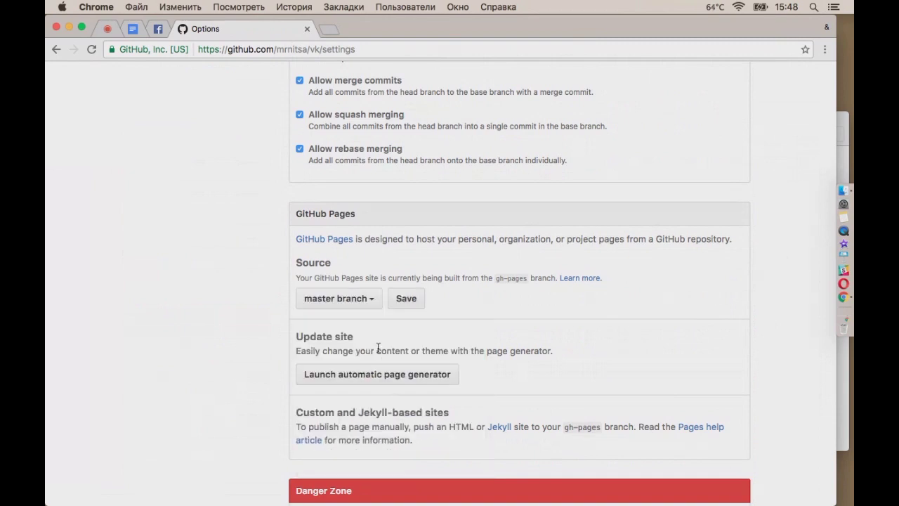
pyautogui.click(411, 308)
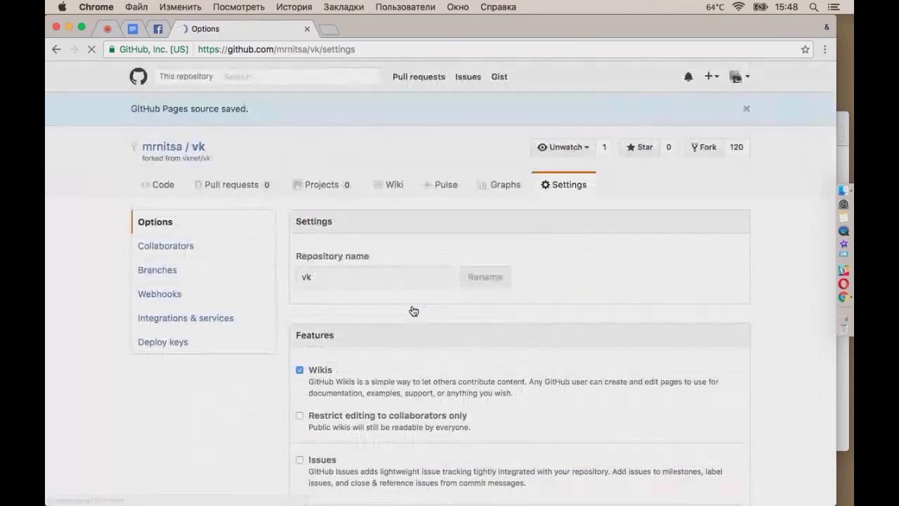
# Launch the automatic page generator for the vk project site
pyautogui.scroll(-5, 534, 405)
pyautogui.scroll(-5, 534, 404)
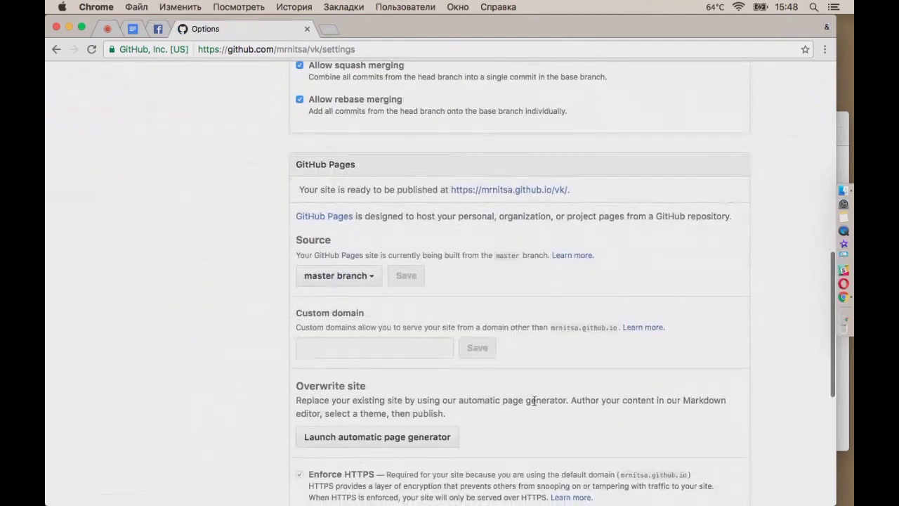
pyautogui.scroll(-2, 405, 347)
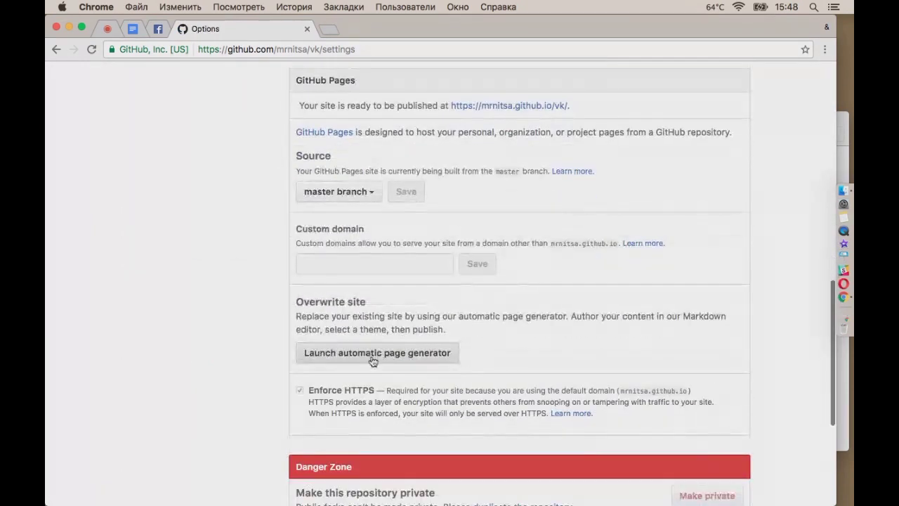
pyautogui.click(412, 354)
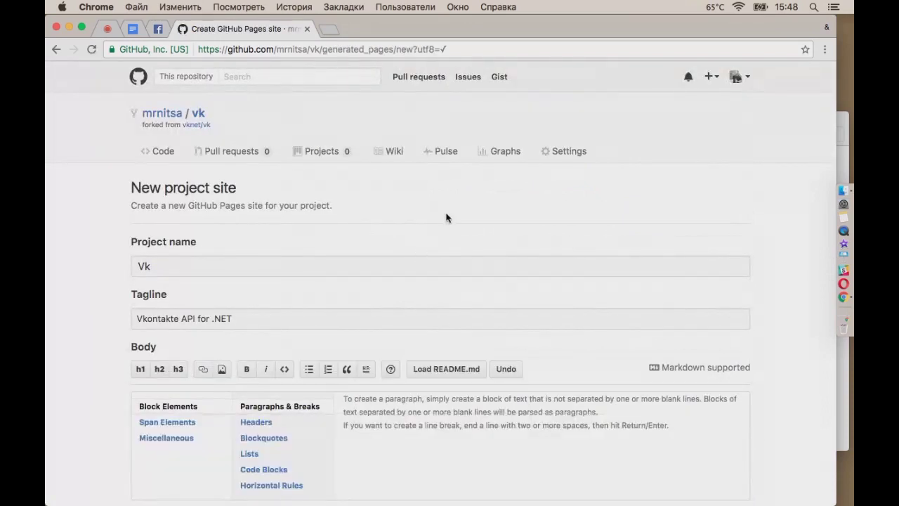
# Replace the Body's first heading line with 'Это моя первая страница' followed by a new line
pyautogui.scroll(-3, 448, 231)
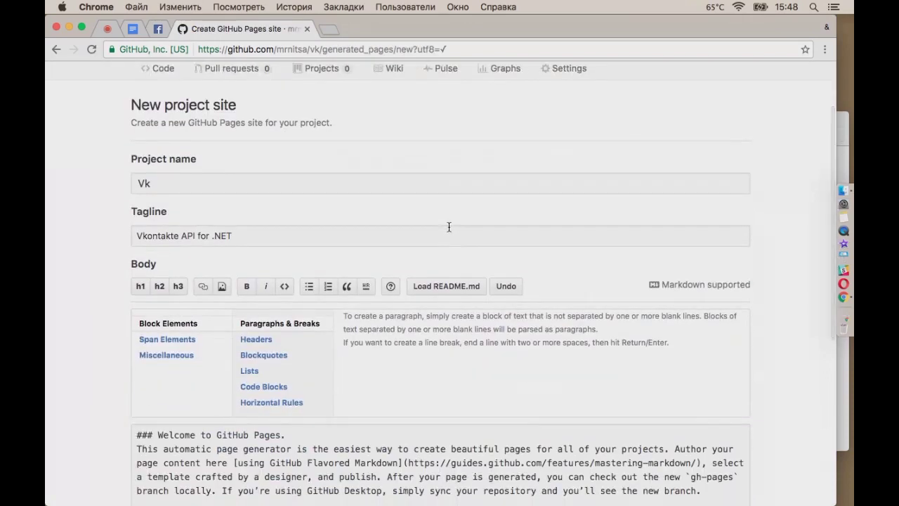
pyautogui.scroll(-4, 457, 225)
pyautogui.click(279, 282)
pyautogui.moveTo(279, 282); pyautogui.dragTo(165, 276)
pyautogui.write('"n')
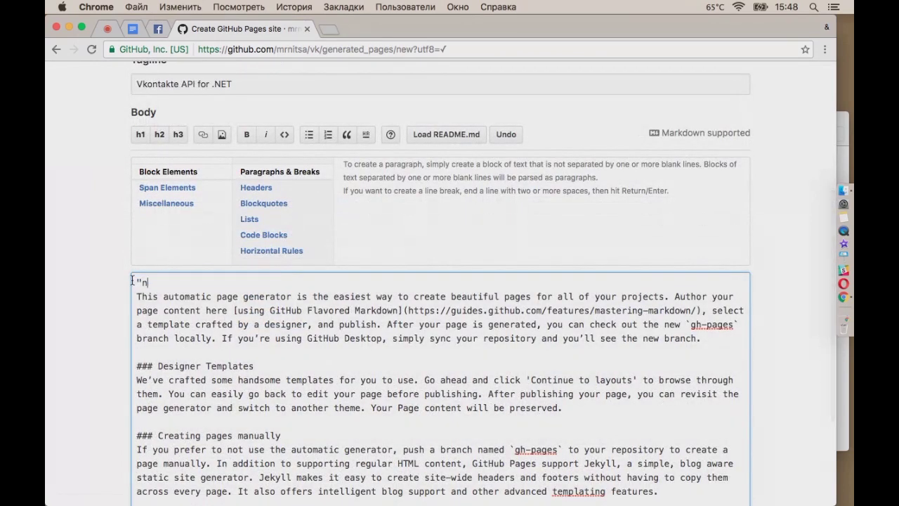
pyautogui.write('то моя первая страница')
pyautogui.press('Return')
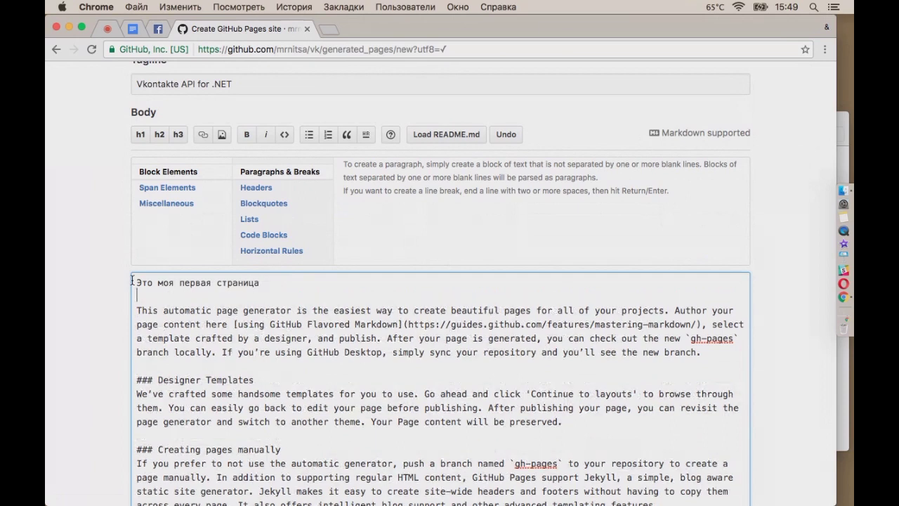
pyautogui.scroll(-10, 382, 370)
pyautogui.scroll(5, 381, 365)
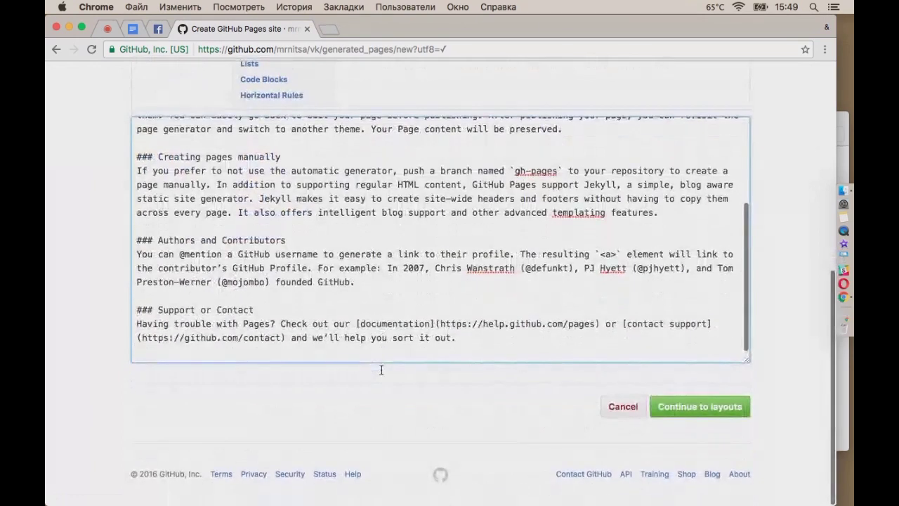
pyautogui.scroll(5, 108, 287)
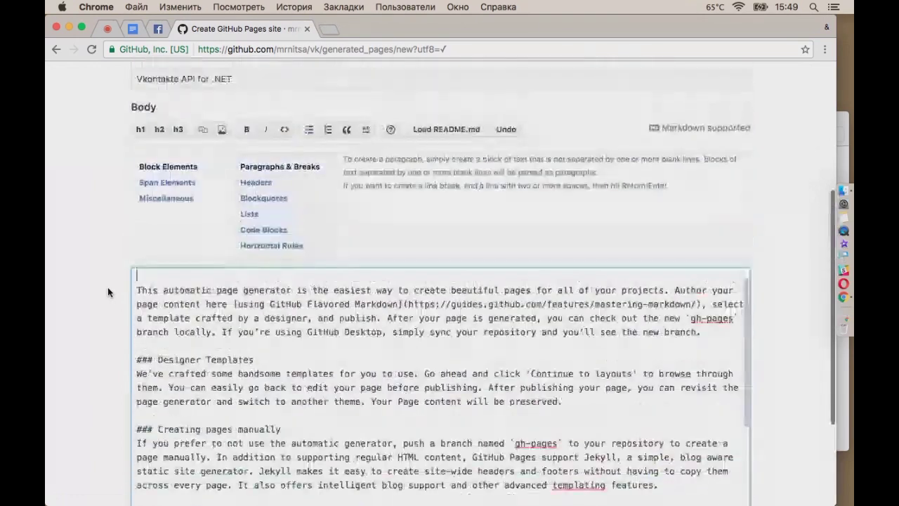
pyautogui.scroll(1, 543, 261)
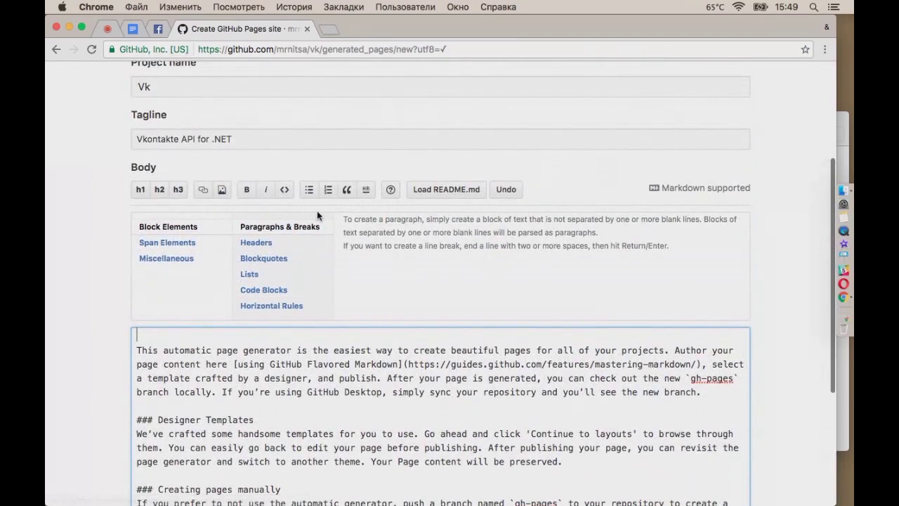
pyautogui.scroll(2, 694, 273)
pyautogui.scroll(-10, 702, 271)
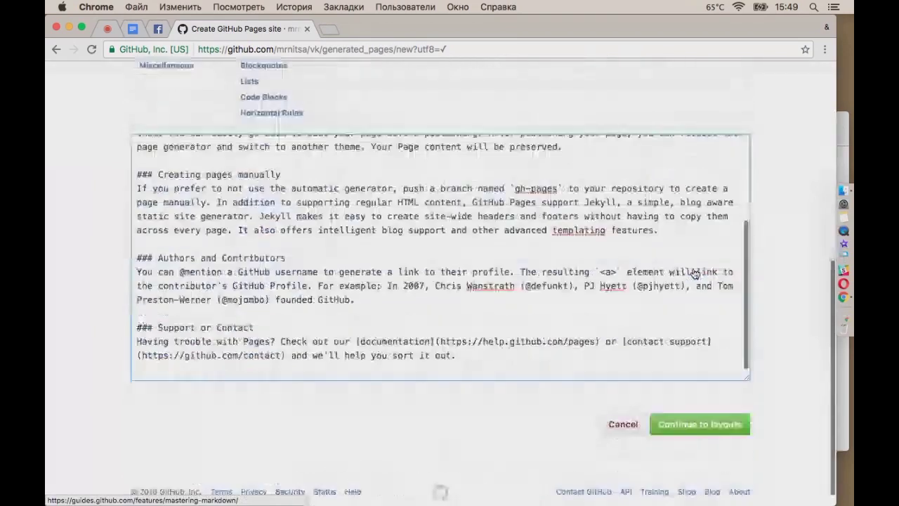
pyautogui.scroll(2, 717, 403)
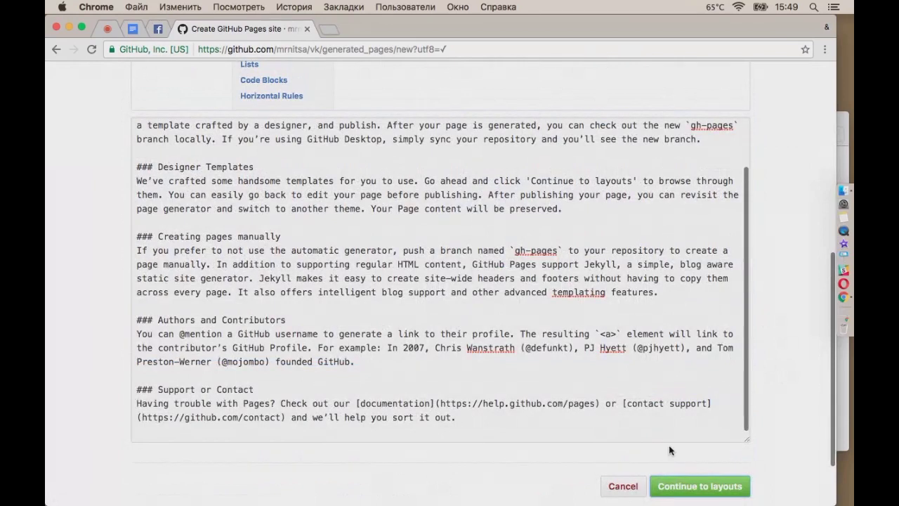
# Compare the Minimal and Leap Day layouts, then publish the Vk page with Leap Day
pyautogui.click(687, 488)
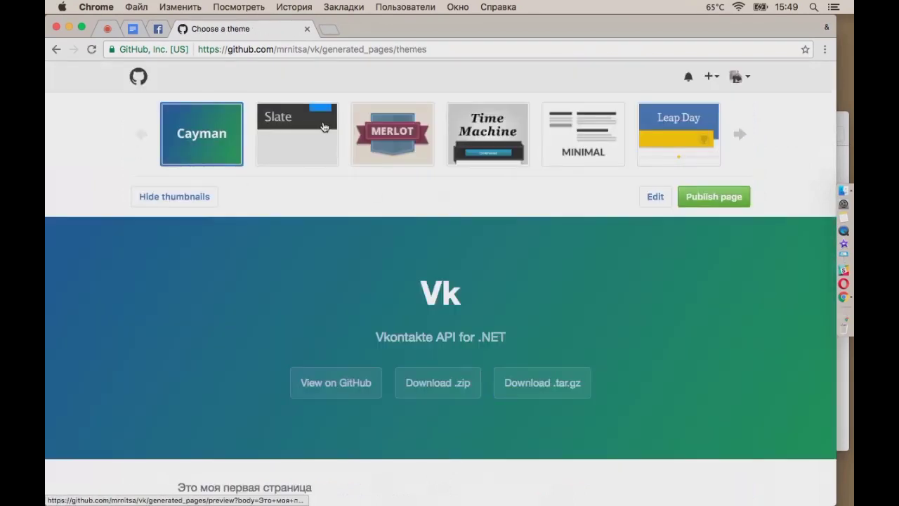
pyautogui.click(596, 143)
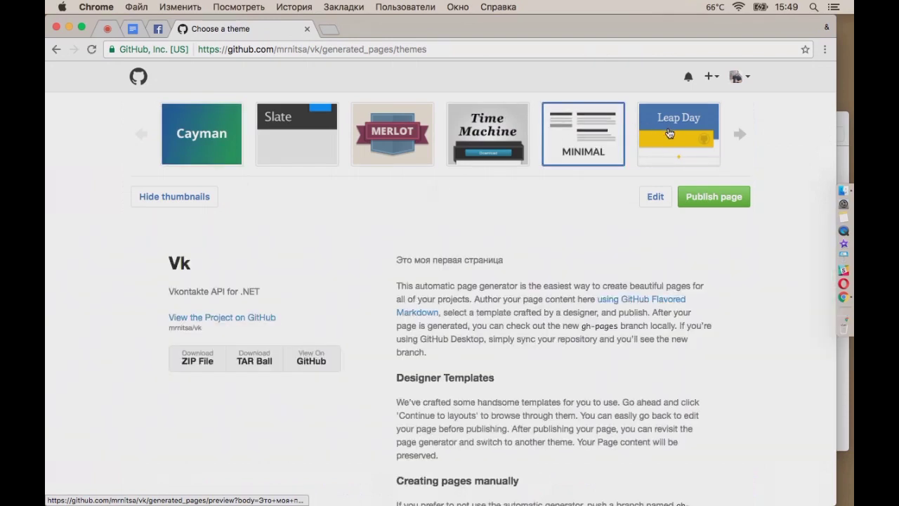
pyautogui.click(670, 133)
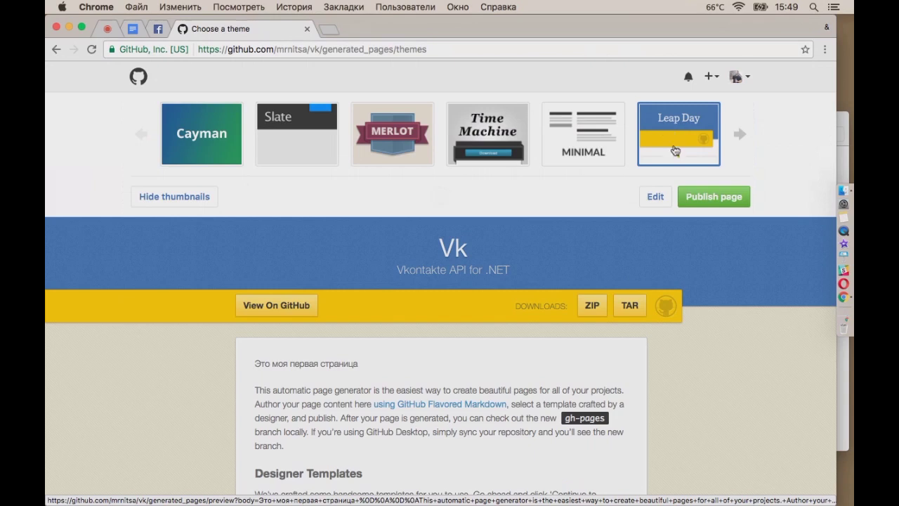
pyautogui.scroll(-5, 723, 344)
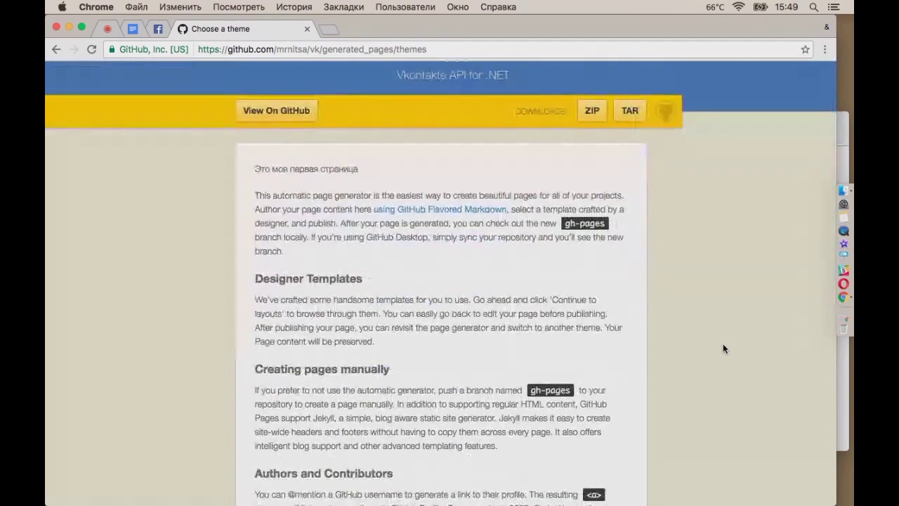
pyautogui.scroll(3, 723, 343)
pyautogui.scroll(3, 668, 155)
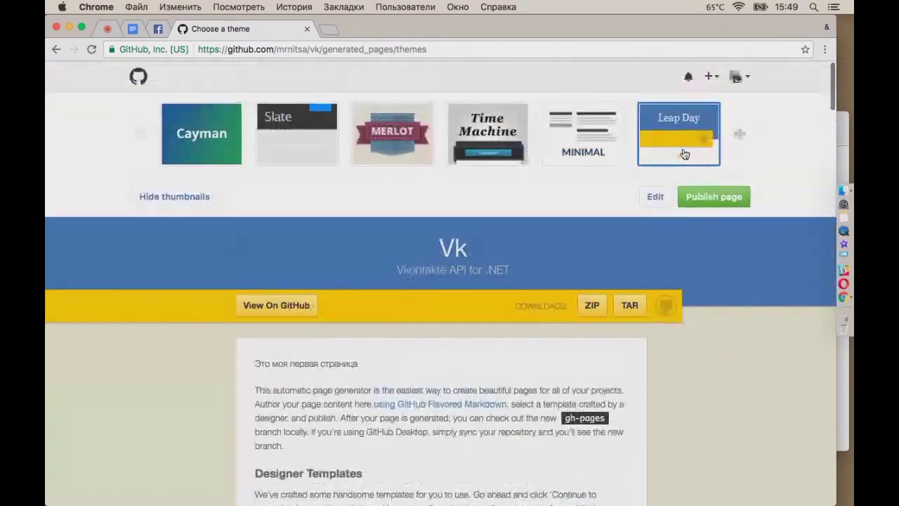
pyautogui.click(714, 198)
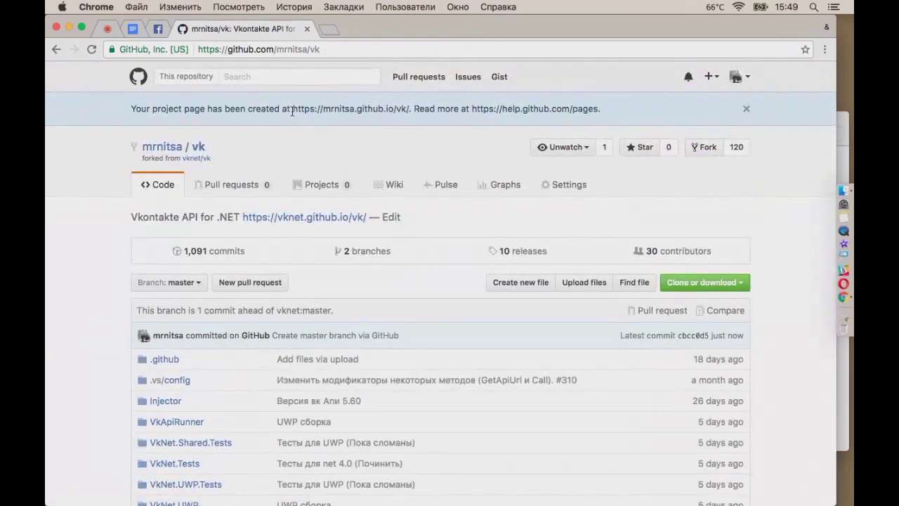
pyautogui.moveTo(293, 108); pyautogui.dragTo(409, 106)
pyautogui.press('super+c')
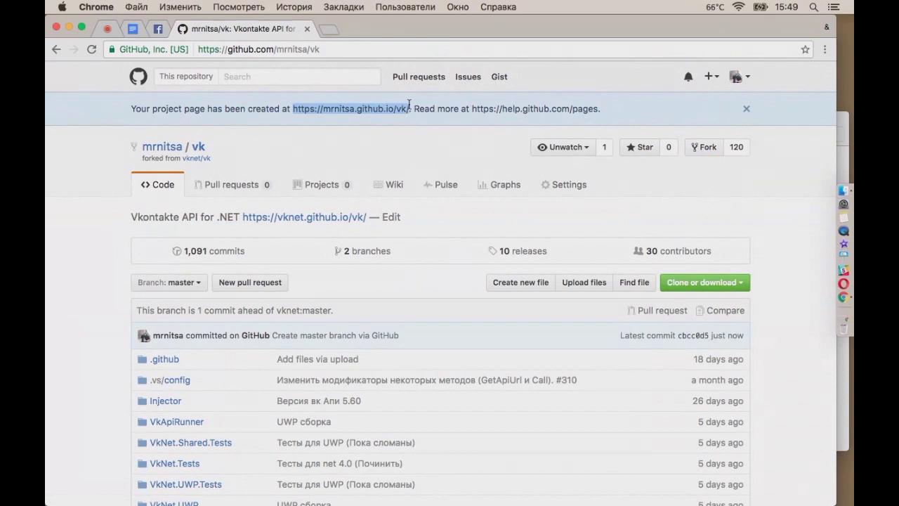
pyautogui.click(327, 30)
pyautogui.press('super+v')
pyautogui.press('Return')
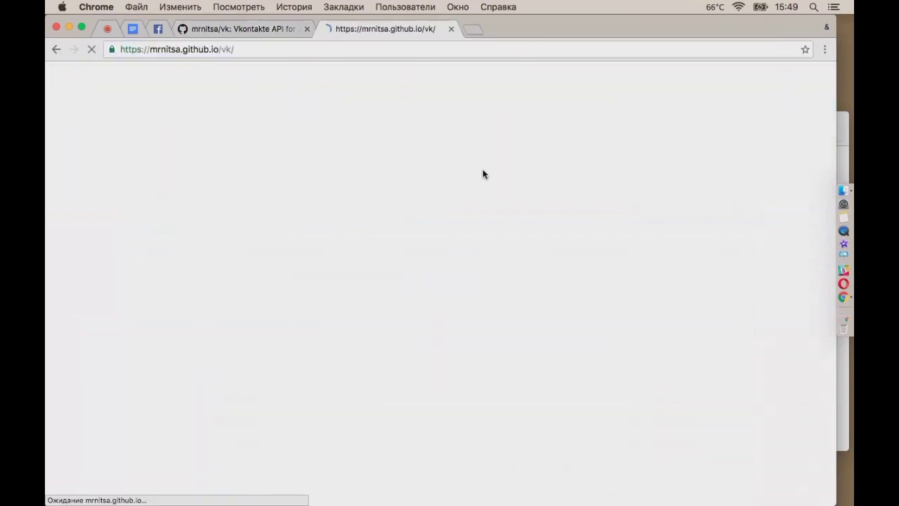
pyautogui.scroll(-1, 565, 361)
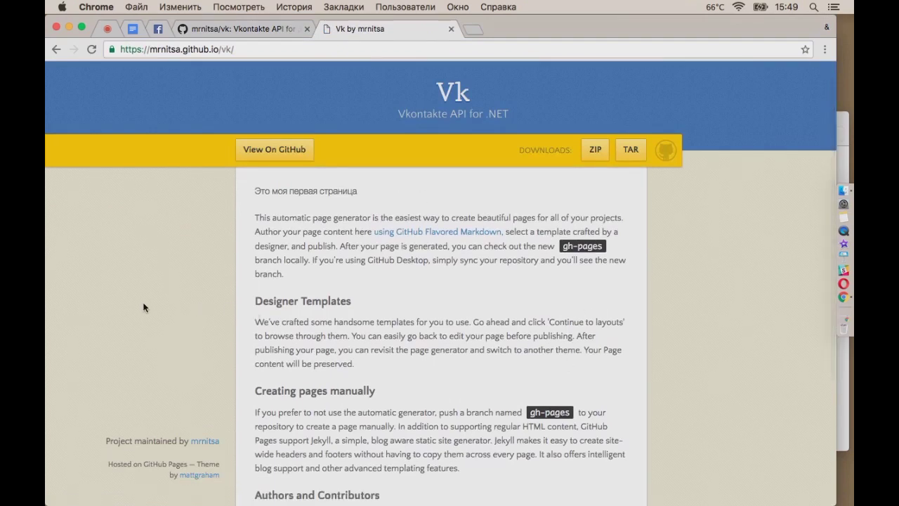
pyautogui.scroll(1, 177, 268)
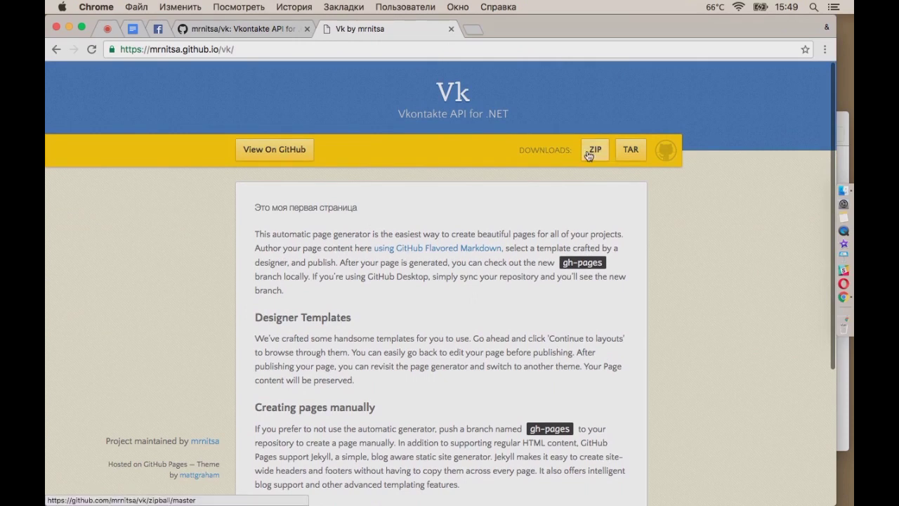
pyautogui.scroll(-3, 246, 326)
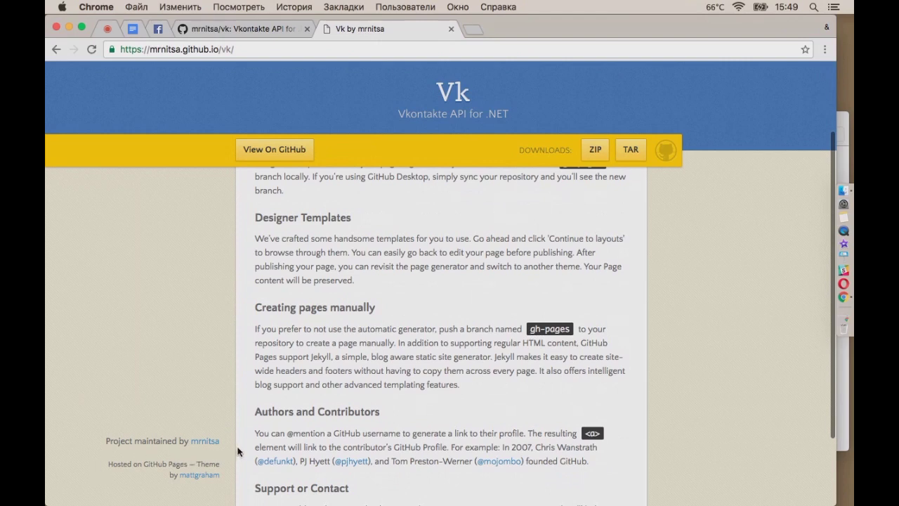
pyautogui.scroll(3, 501, 369)
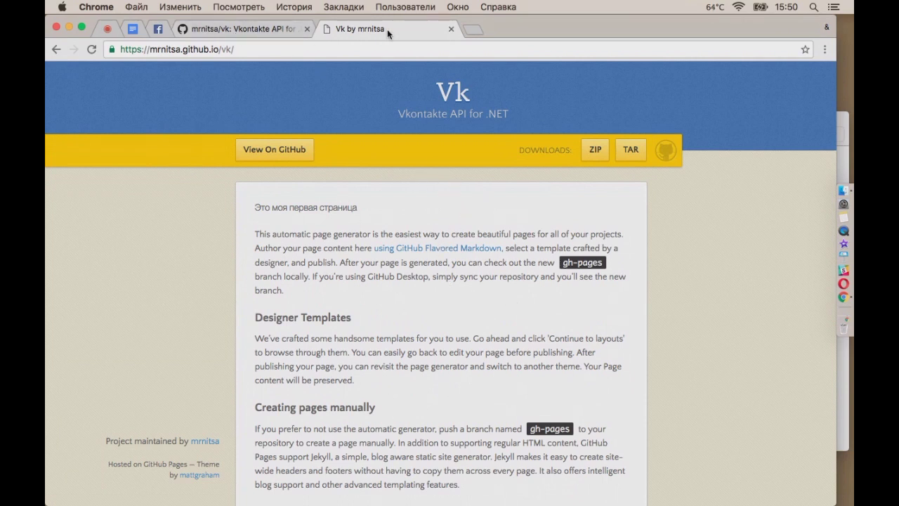
pyautogui.click(450, 29)
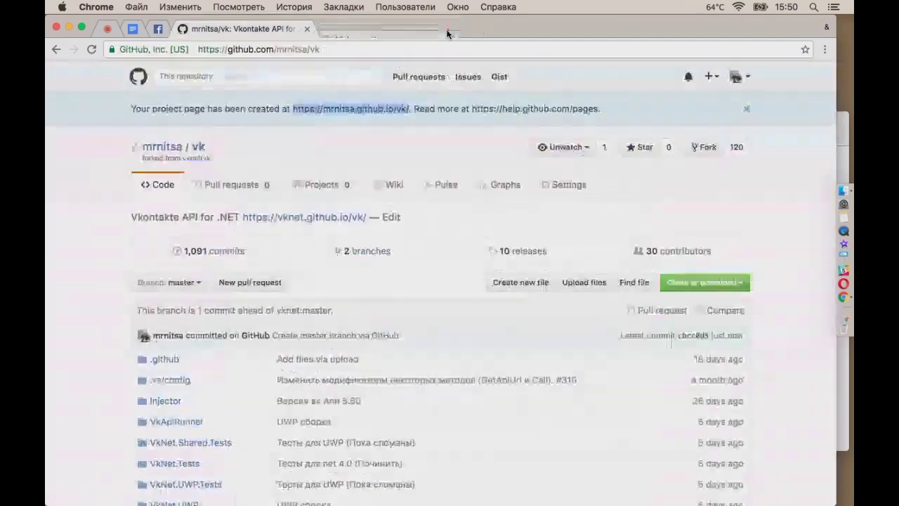
pyautogui.click(108, 29)
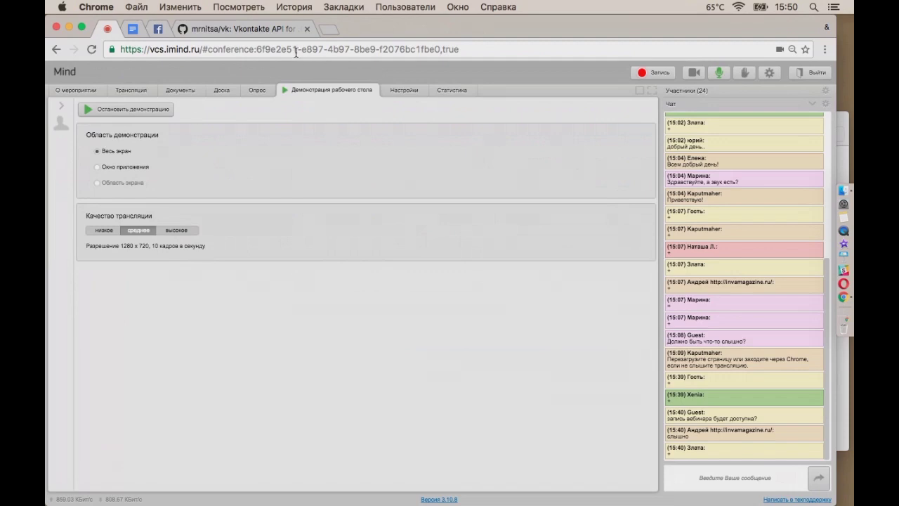
pyautogui.click(141, 91)
pyautogui.click(266, 32)
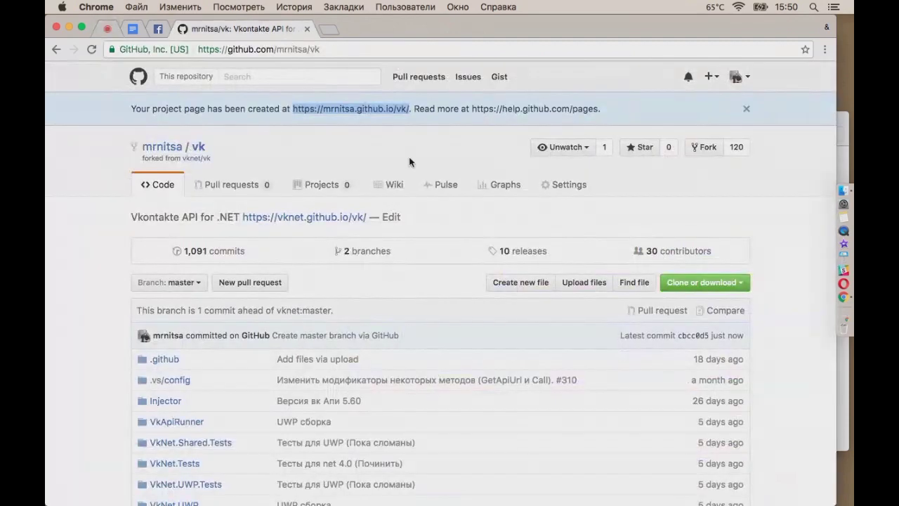
pyautogui.scroll(-3, 443, 286)
pyautogui.scroll(-15, 442, 286)
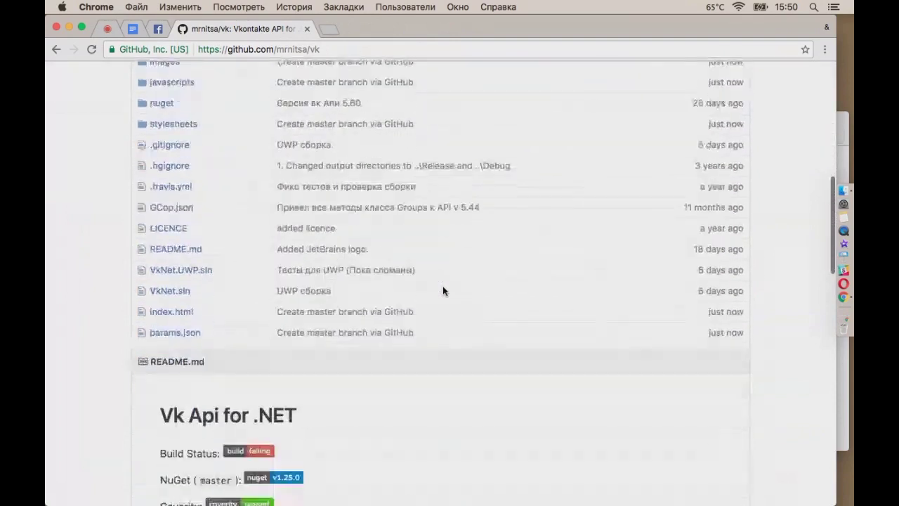
pyautogui.scroll(18, 443, 286)
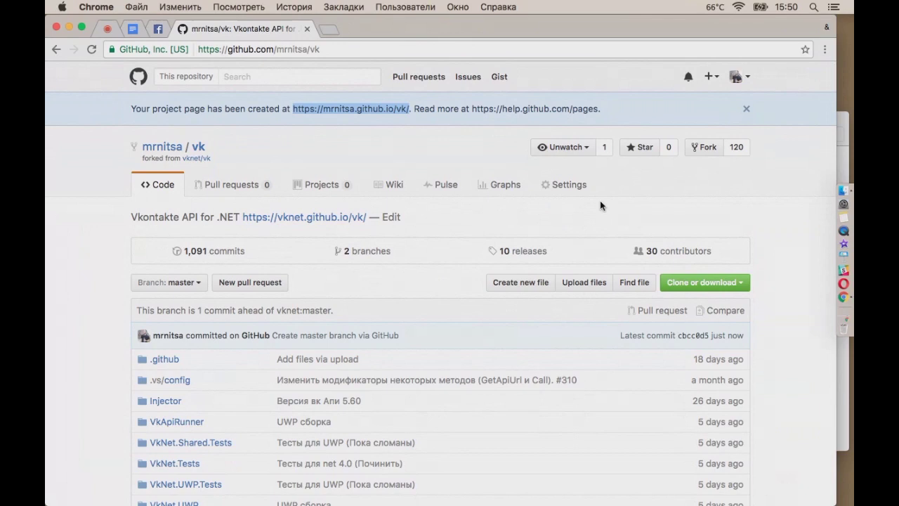
pyautogui.click(132, 28)
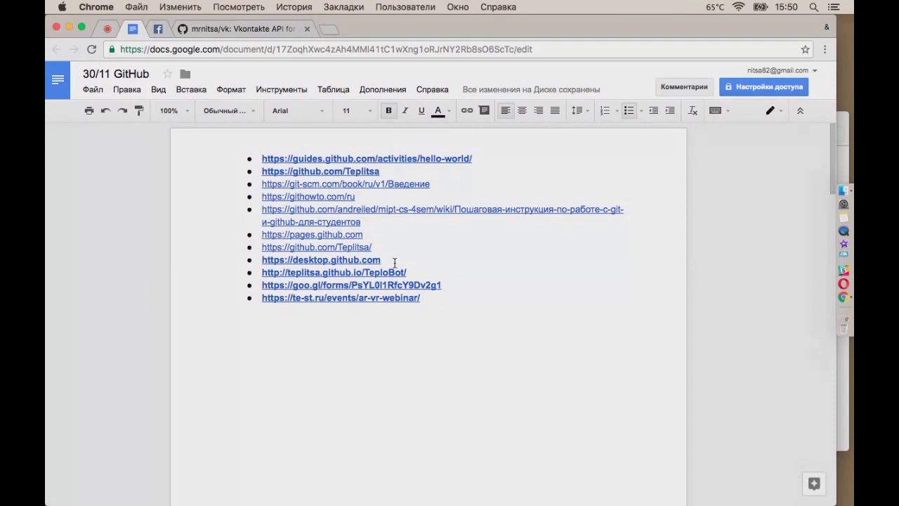
pyautogui.moveTo(382, 260); pyautogui.dragTo(257, 260)
pyautogui.press('super+c')
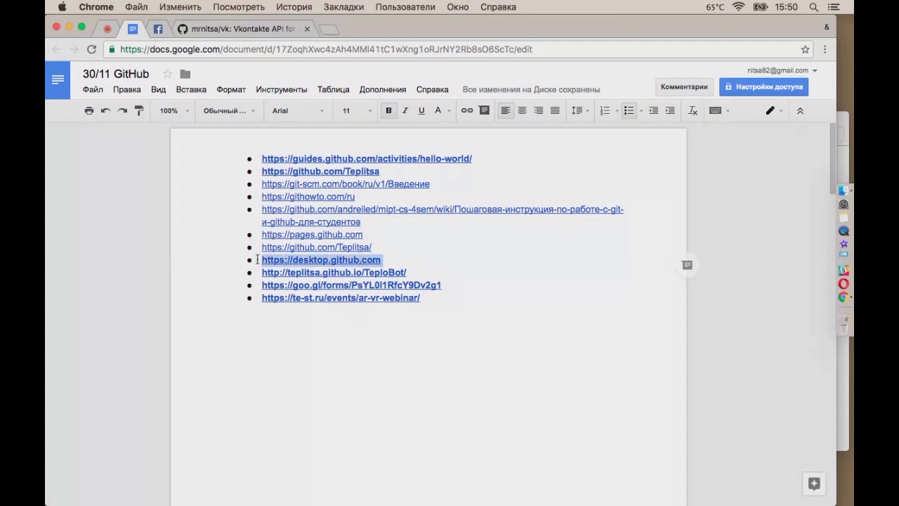
pyautogui.click(327, 28)
pyautogui.press('super+v')
pyautogui.press('Return')
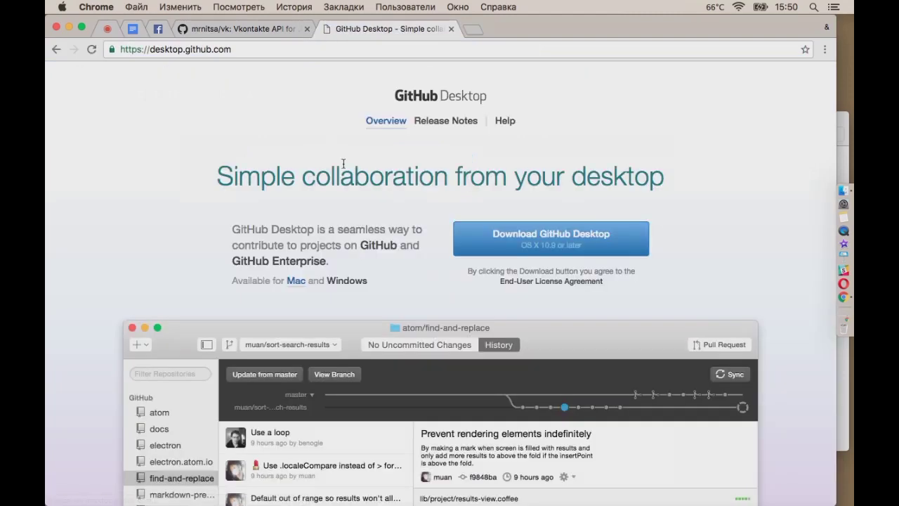
# Launch GitHub Desktop from Launchpad's second page, then bring the browser back
pyautogui.scroll(-5, 622, 248)
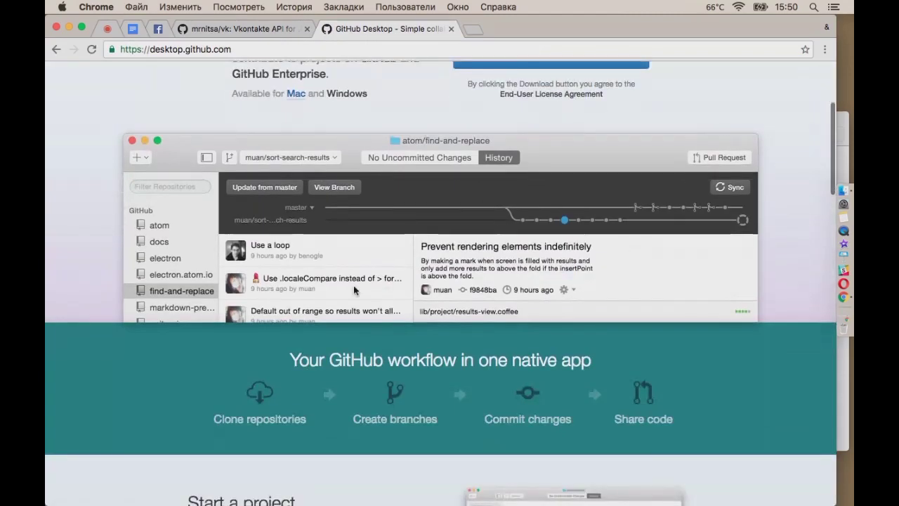
pyautogui.scroll(1, 560, 265)
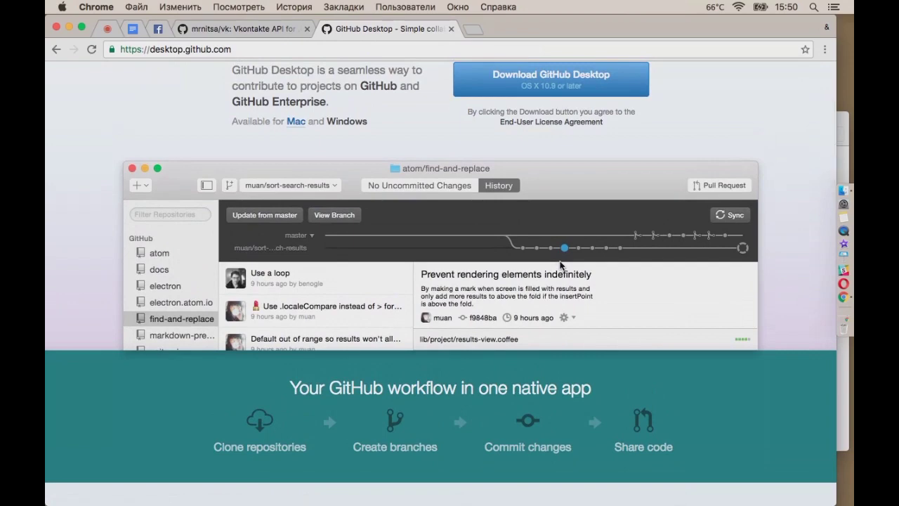
pyautogui.press('F4')
pyautogui.hscroll(3, 478, 266)
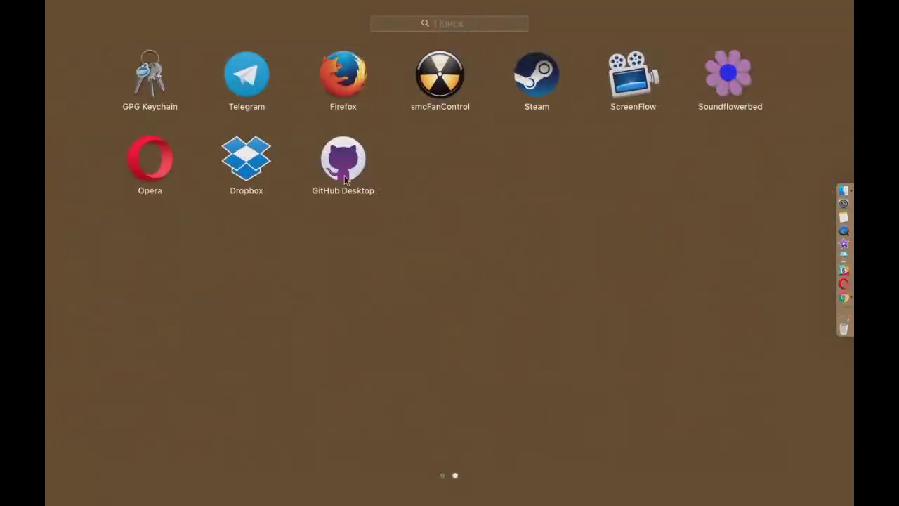
pyautogui.press('F4')
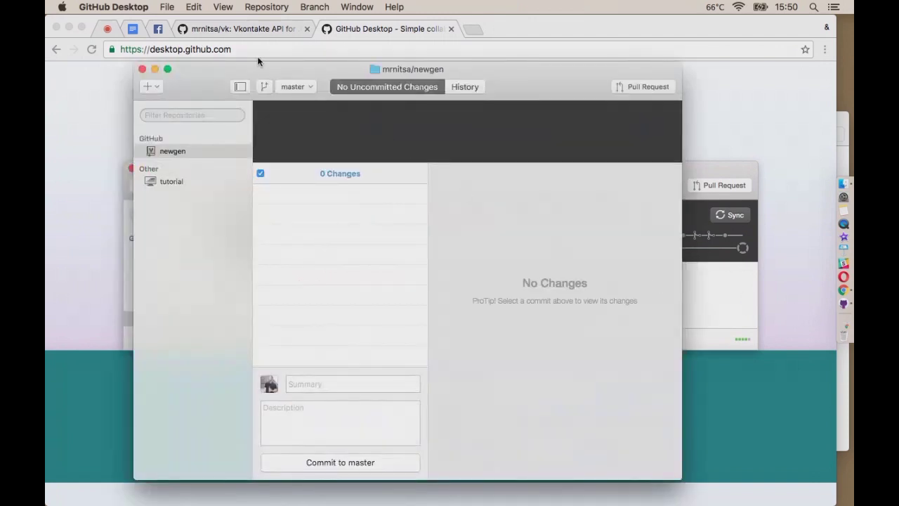
pyautogui.click(223, 32)
# Open the mrnitsa/newgen fork from Popular repositories on your profile
pyautogui.click(748, 77)
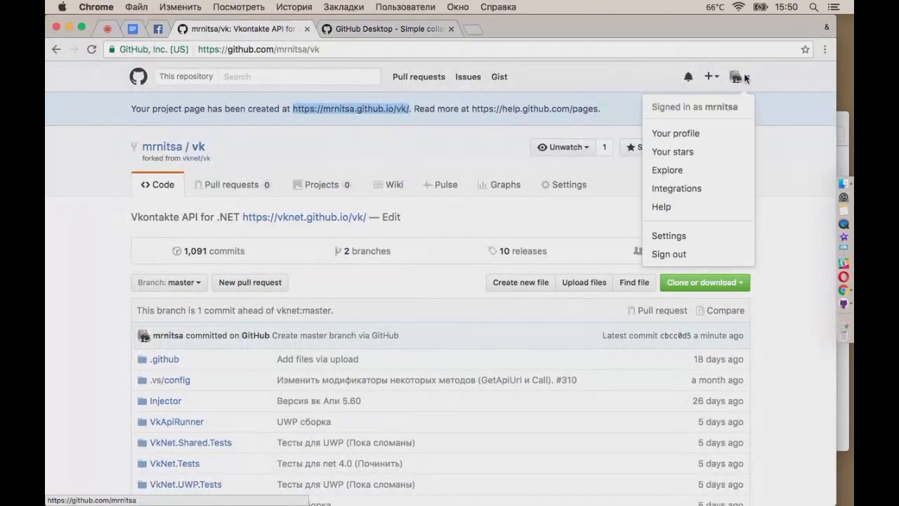
pyautogui.click(694, 141)
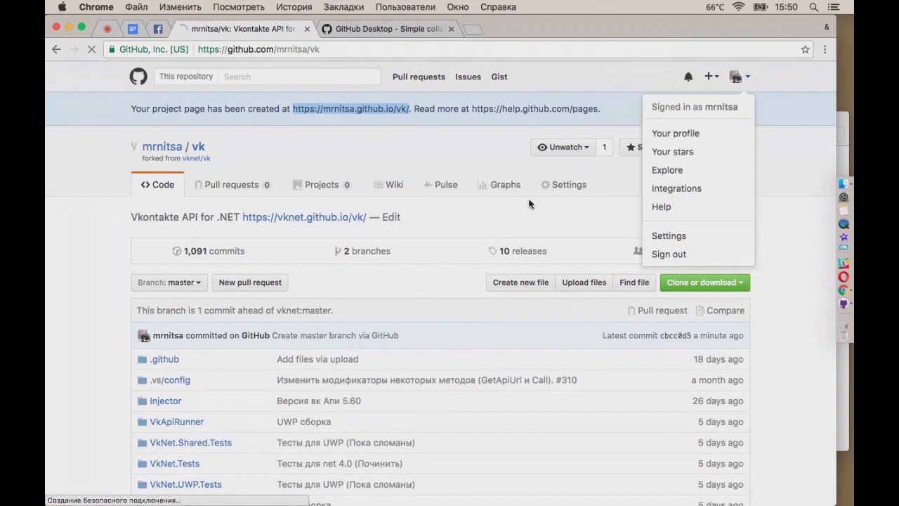
pyautogui.scroll(-1, 354, 277)
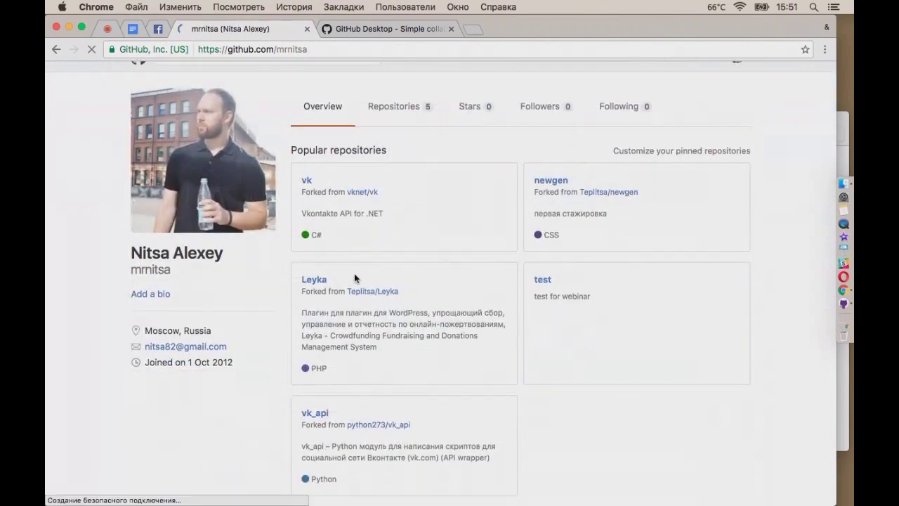
pyautogui.click(557, 184)
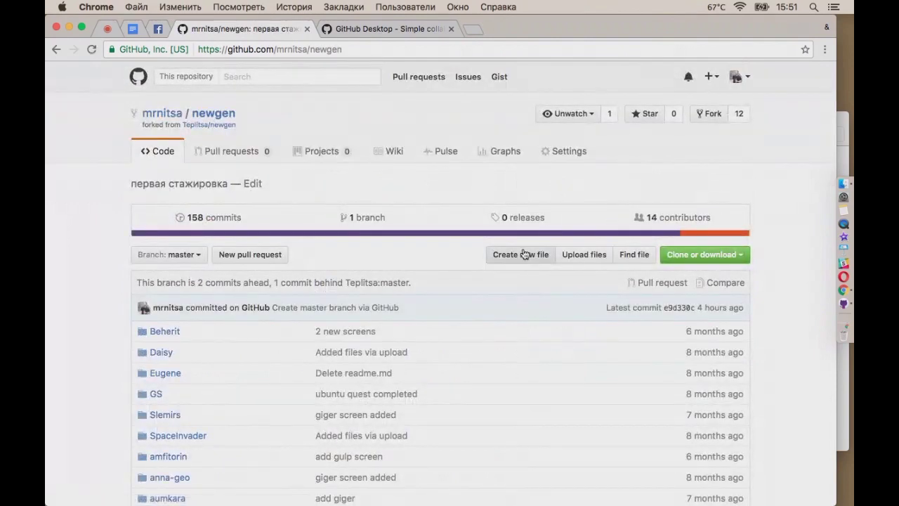
pyautogui.scroll(-2, 538, 303)
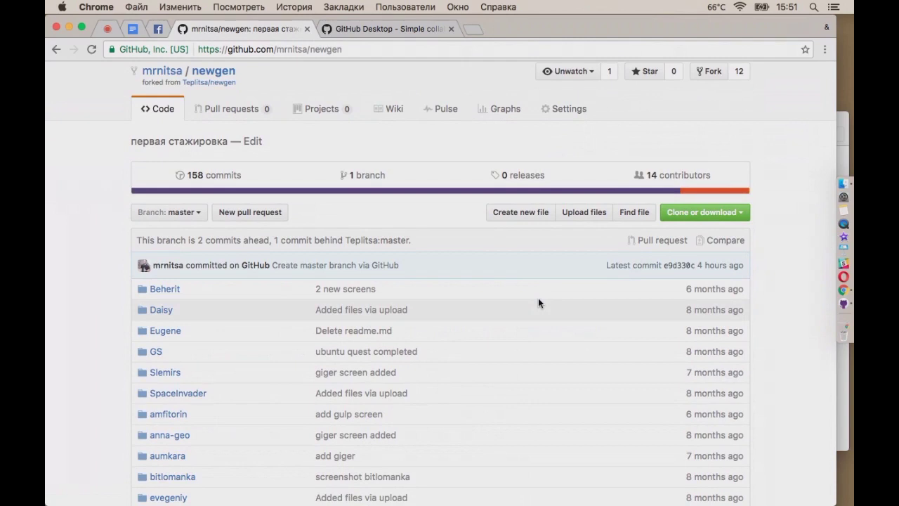
pyautogui.scroll(1, 538, 302)
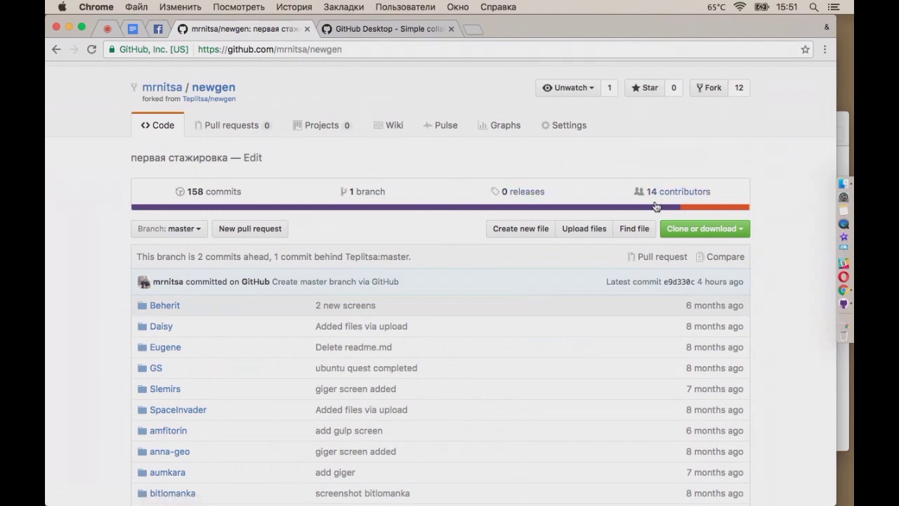
# Switch to GitHub Desktop and open the newgen folder in Downloads with Finder
pyautogui.click(844, 305)
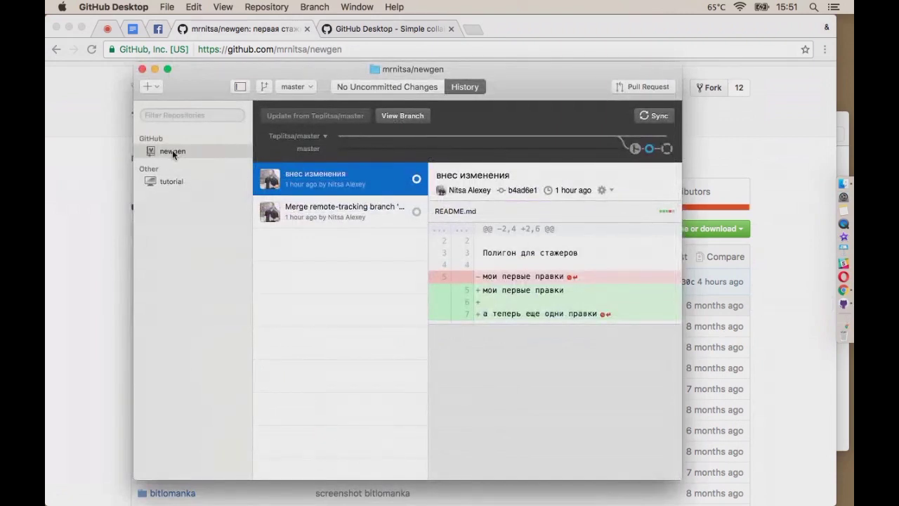
pyautogui.click(150, 86)
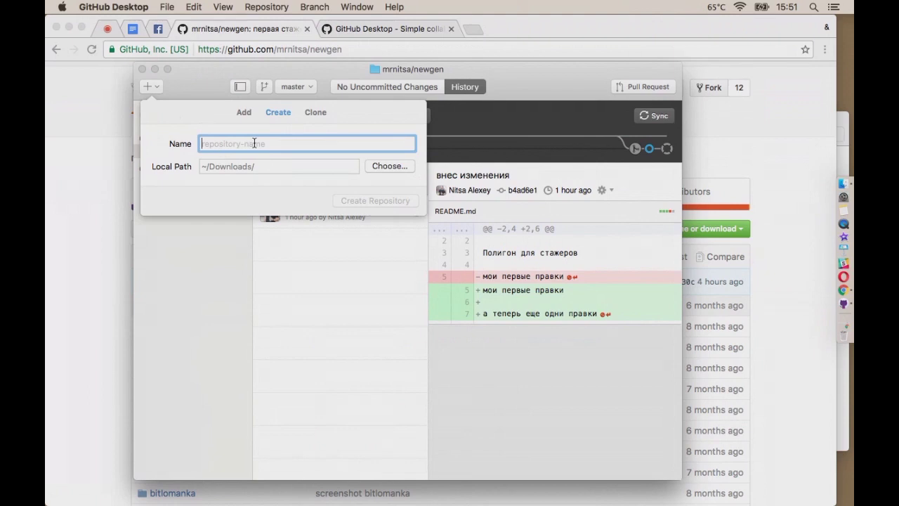
pyautogui.click(844, 183)
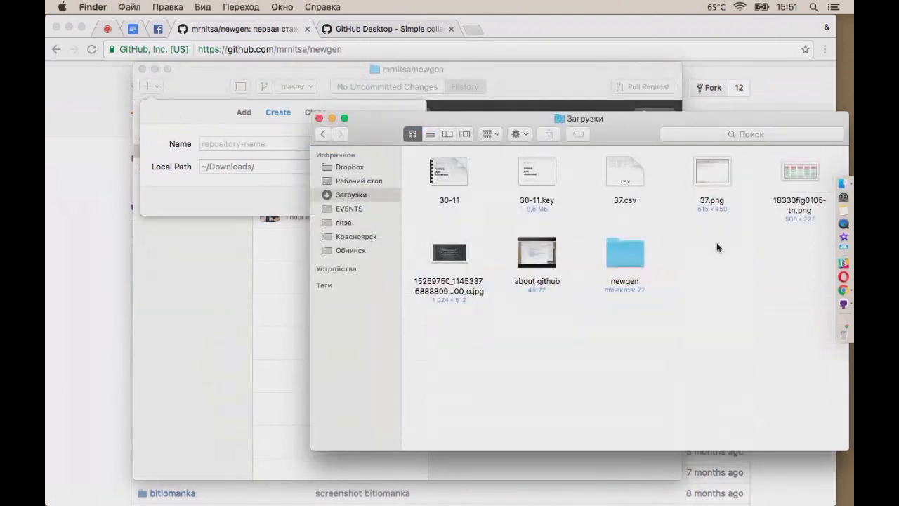
pyautogui.doubleClick(626, 251)
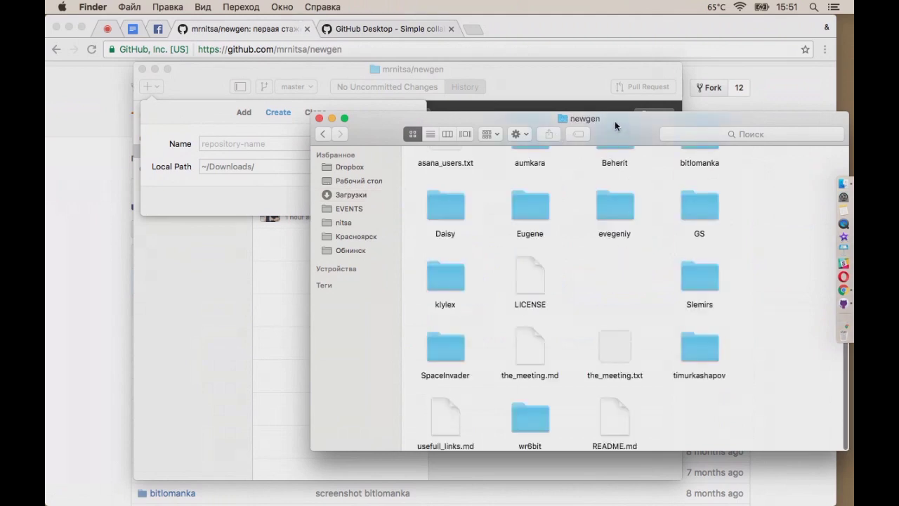
pyautogui.moveTo(614, 121); pyautogui.dragTo(534, 111)
pyautogui.scroll(4, 521, 242)
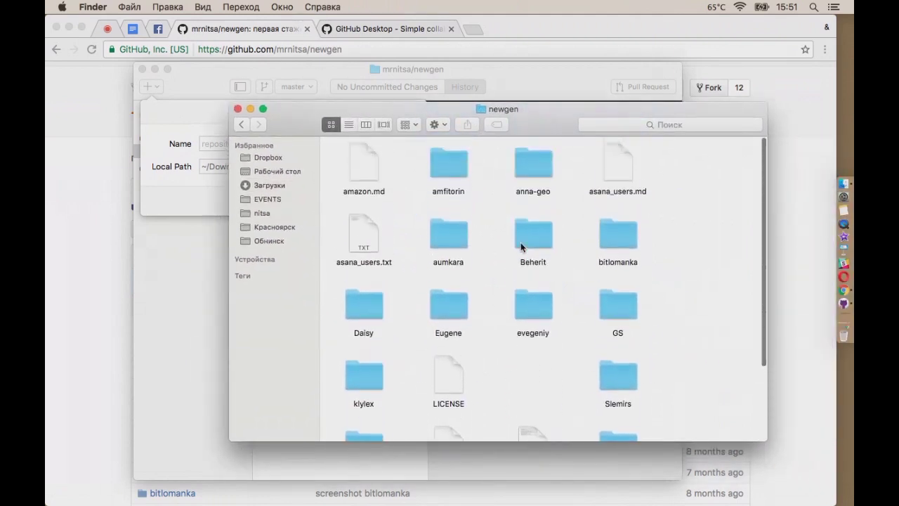
pyautogui.scroll(-5, 520, 243)
pyautogui.scroll(-2, 521, 247)
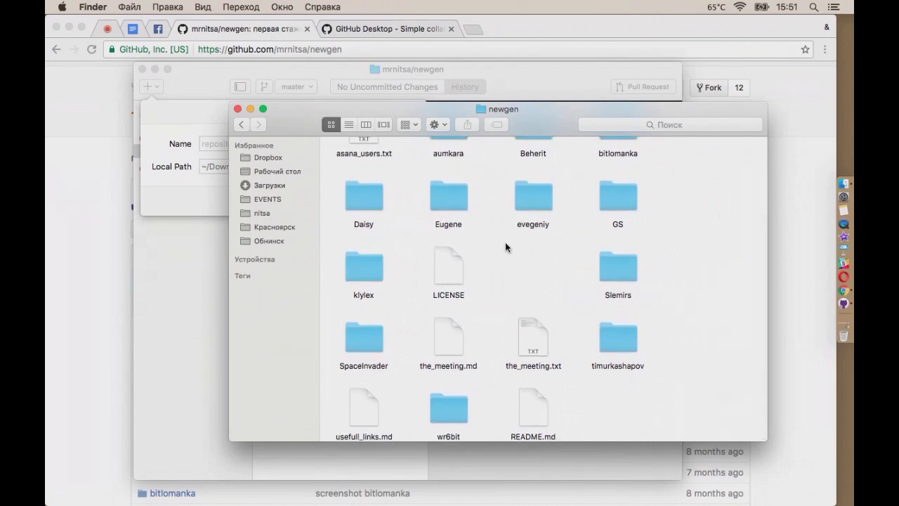
# Select README.md in the newgen folder so it opens in TextEdit
pyautogui.click(181, 254)
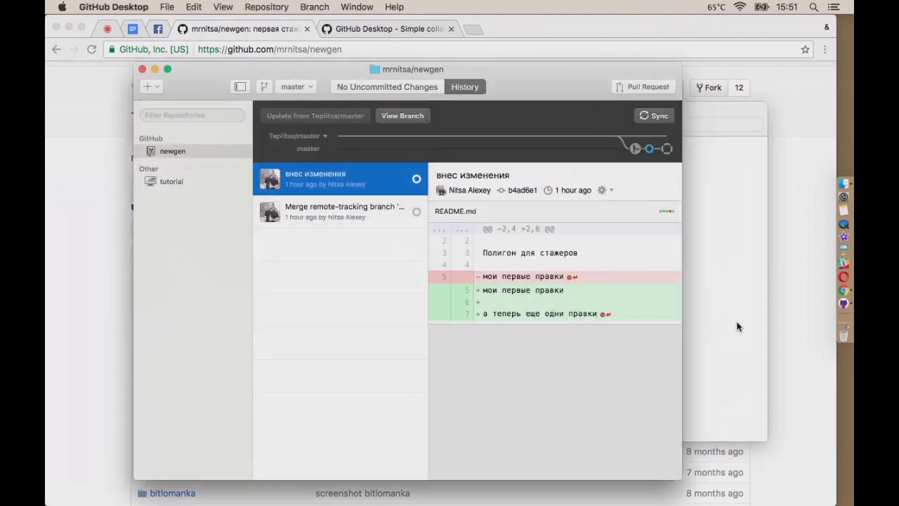
pyautogui.click(738, 327)
pyautogui.scroll(-2, 581, 390)
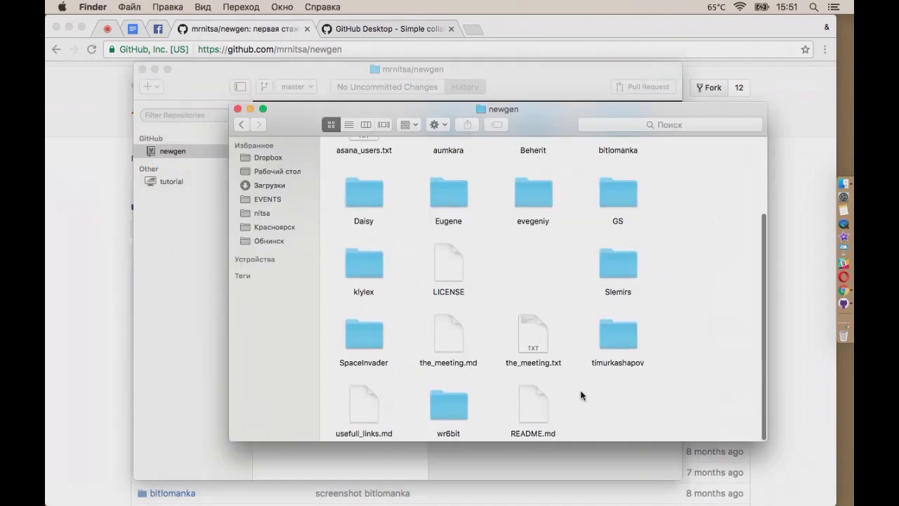
pyautogui.click(525, 398)
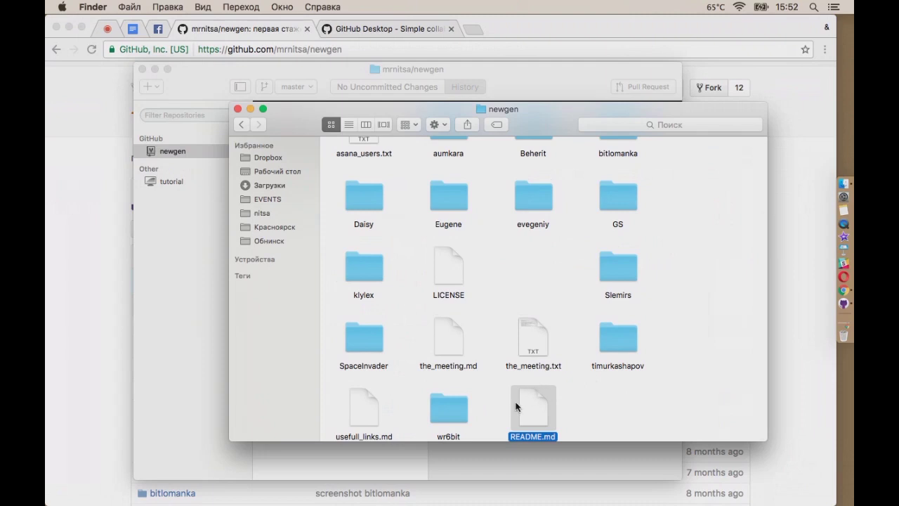
pyautogui.scroll(-2, 642, 411)
# Open README.md in TextEdit and add the line 'а эту строчку я написал во время вебинара' at the end
pyautogui.doubleClick(529, 406)
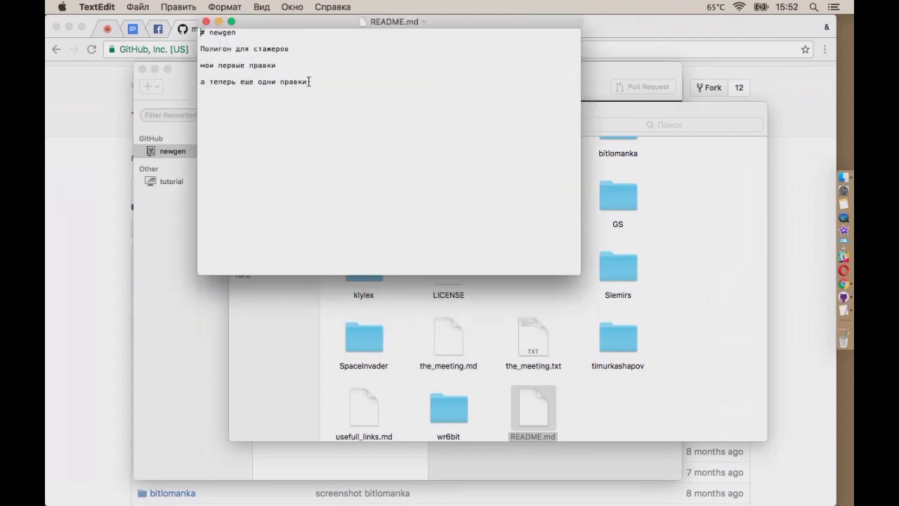
pyautogui.click(309, 81)
pyautogui.press('Return')
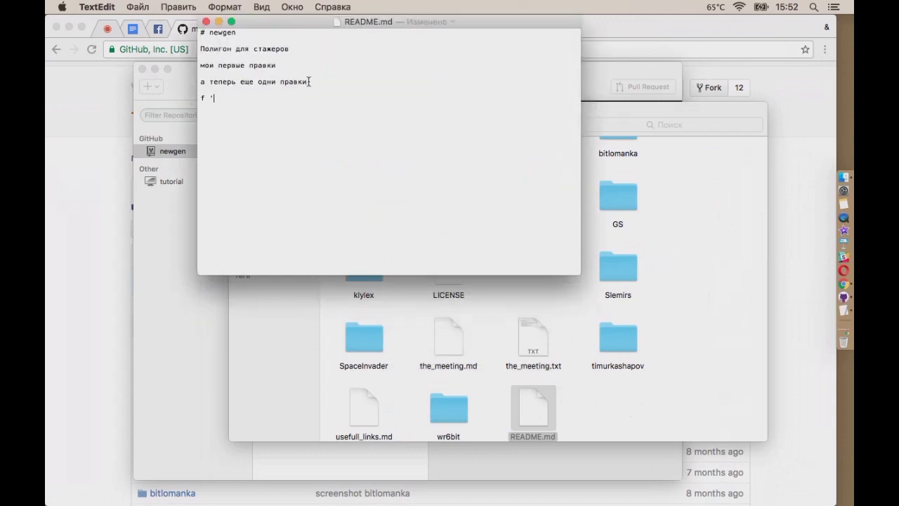
pyautogui.write('а эту строчку я написал во время вебинара')
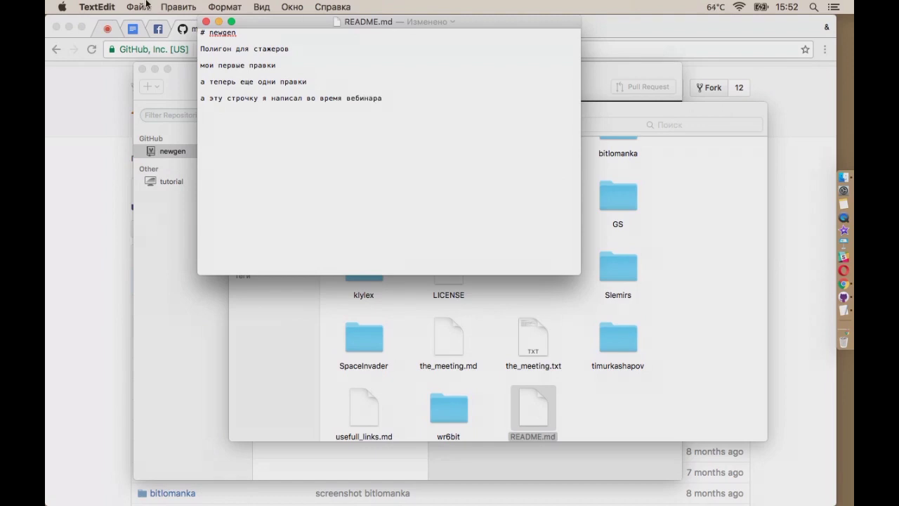
# Save README.md with Файл > Сохранить and close its window
pyautogui.click(146, 5)
pyautogui.click(165, 76)
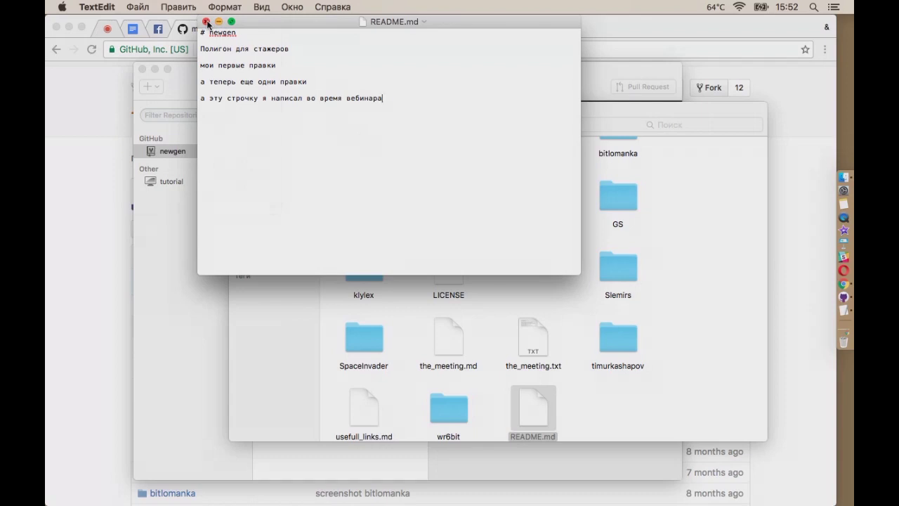
pyautogui.click(205, 22)
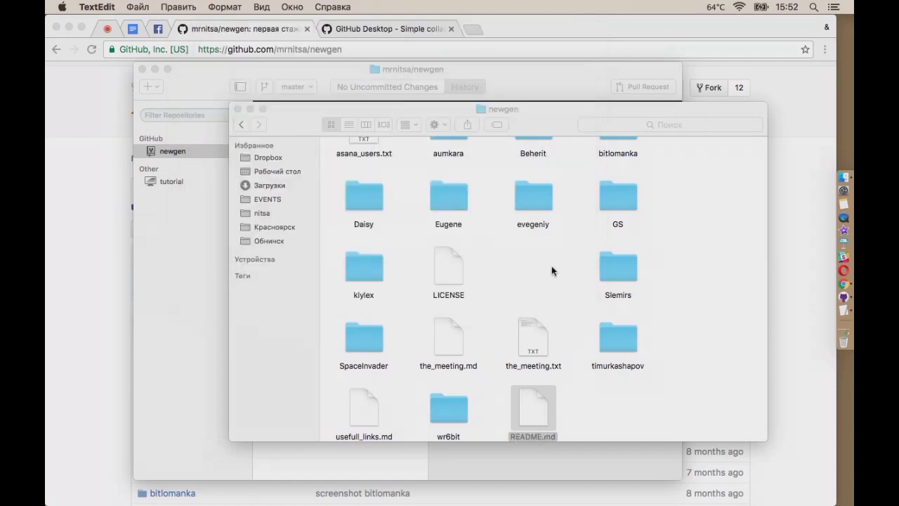
# Commit the README.md change to master with summary 'во время вебинара' and description 'я внес строчку здесь'
pyautogui.click(843, 297)
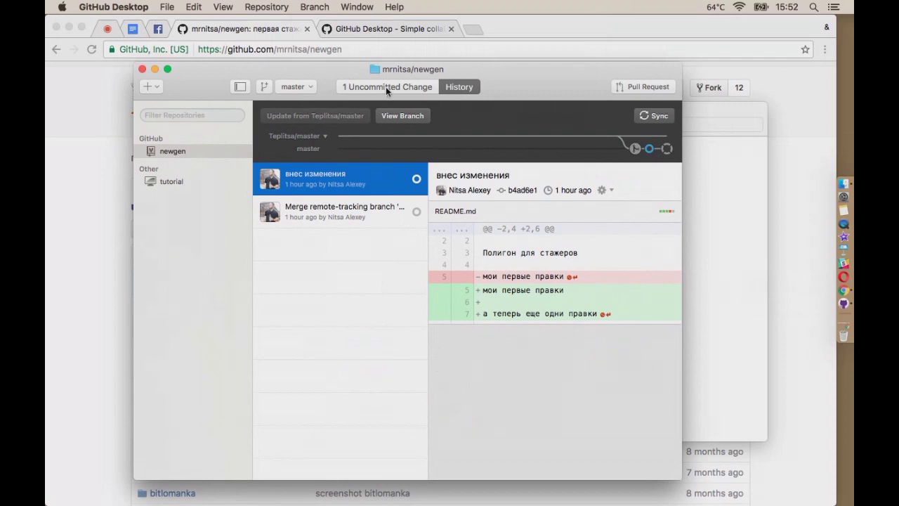
pyautogui.click(386, 88)
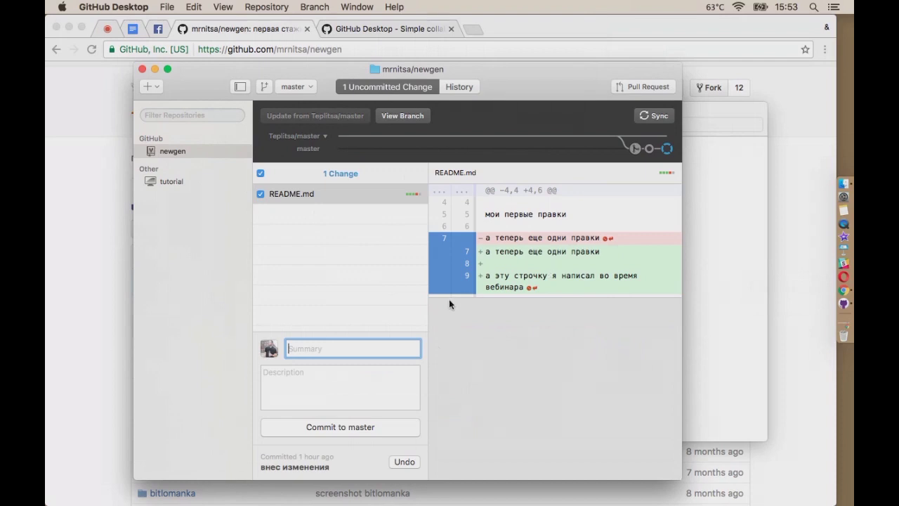
pyautogui.write('во время вебинара')
pyautogui.click(330, 393)
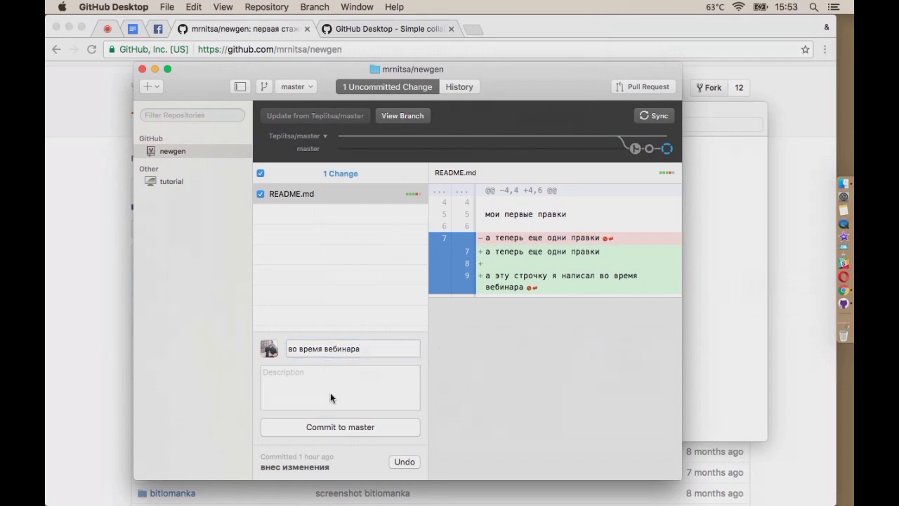
pyautogui.write('я внес строчку здесь')
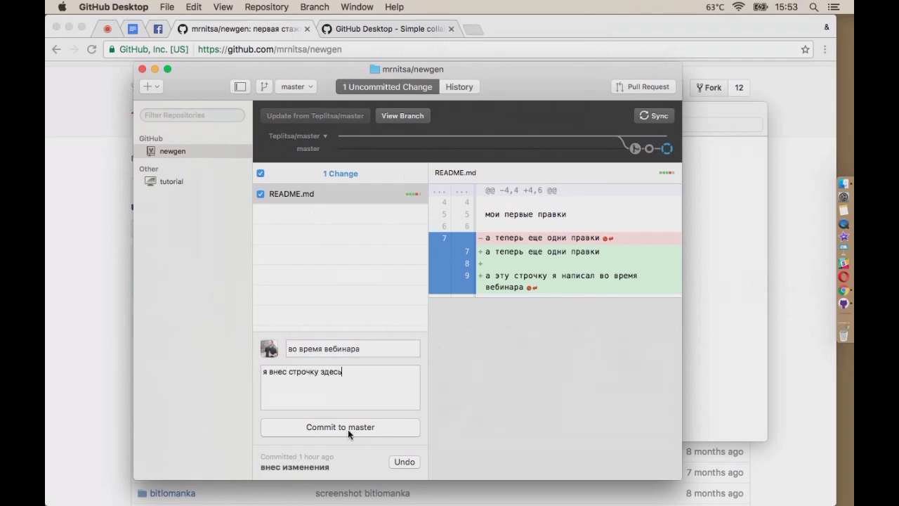
pyautogui.click(348, 429)
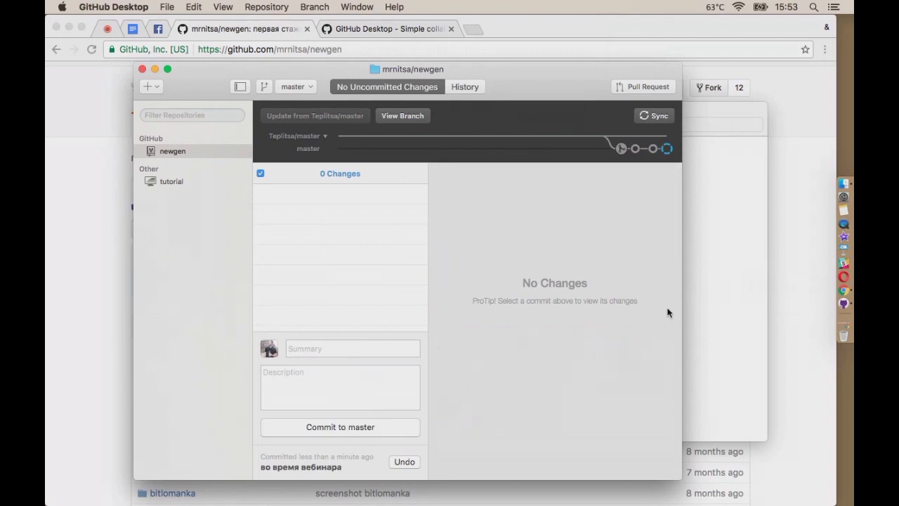
# Reload the mrnitsa/newgen page in Chrome and check its README, still at 158 commits
pyautogui.click(791, 324)
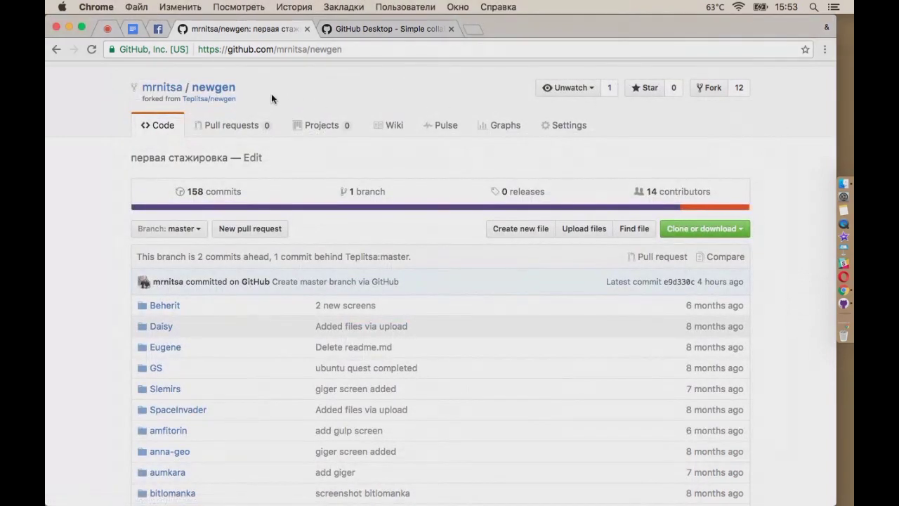
pyautogui.click(210, 90)
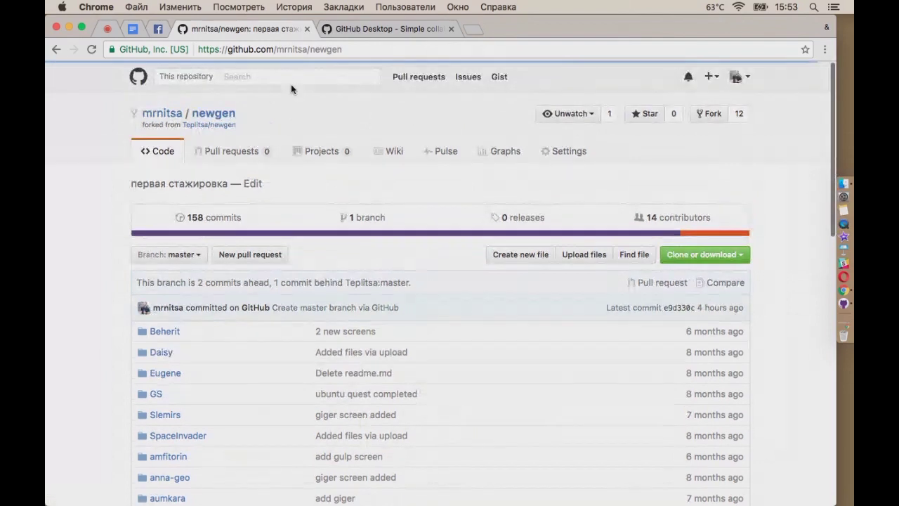
pyautogui.scroll(-10, 781, 317)
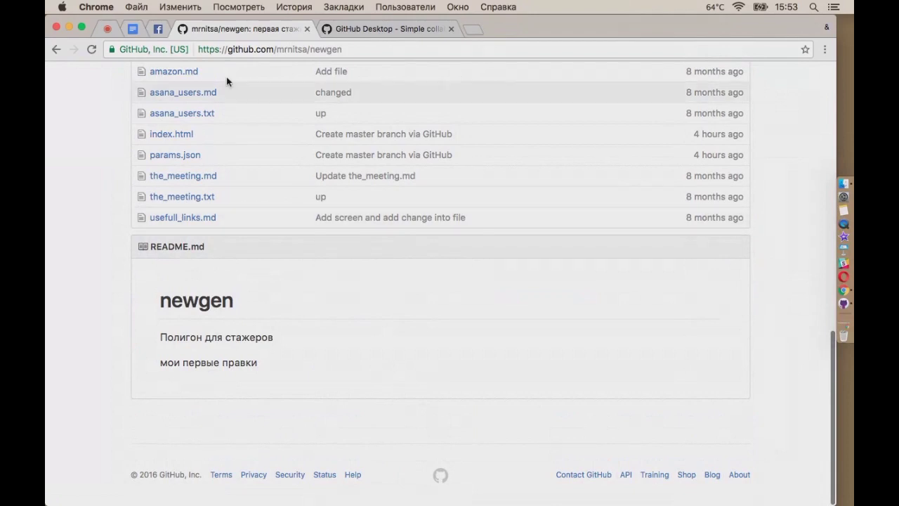
pyautogui.scroll(10, 261, 151)
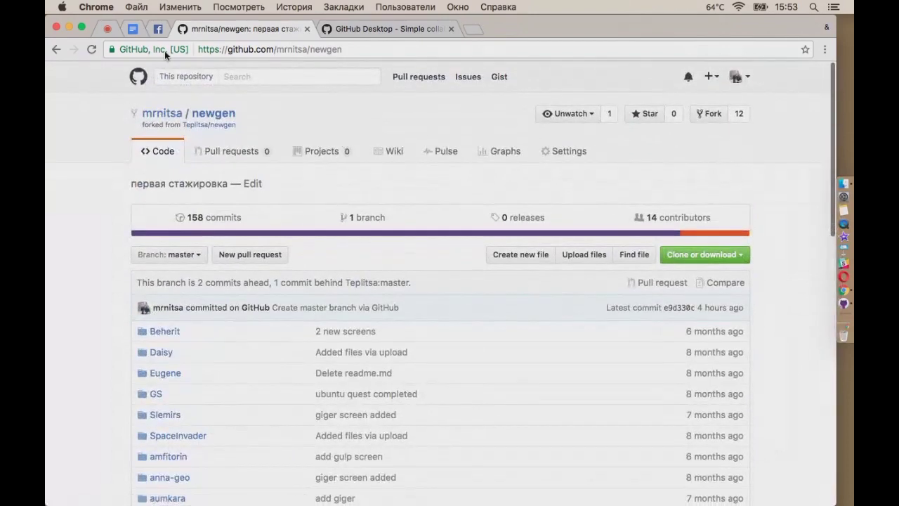
pyautogui.click(92, 49)
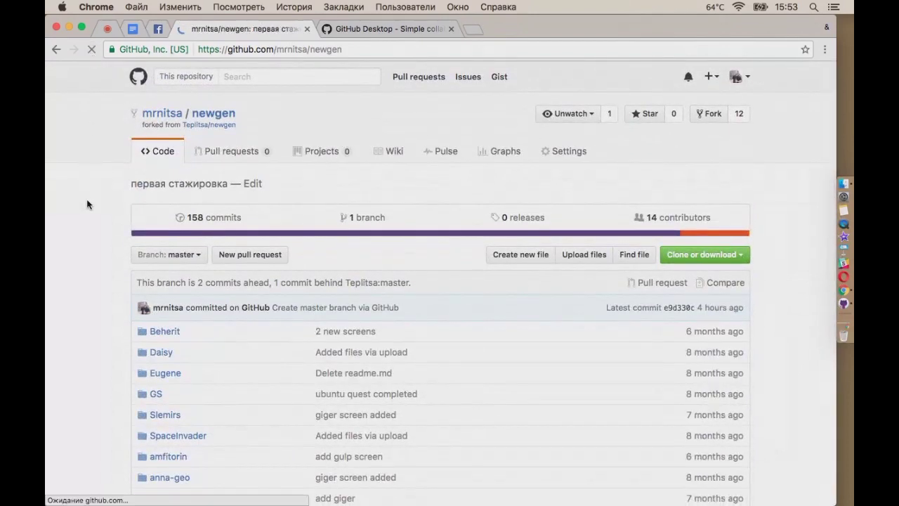
pyautogui.scroll(-10, 91, 299)
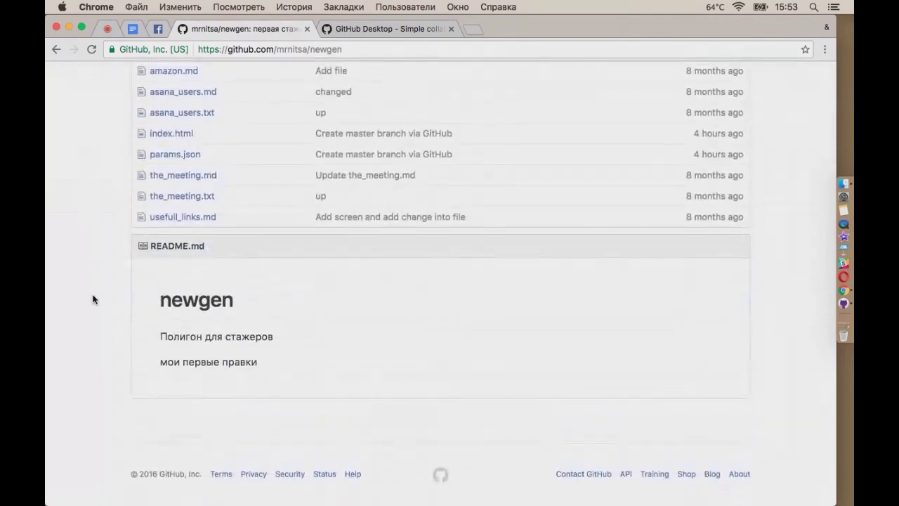
pyautogui.scroll(15, 264, 352)
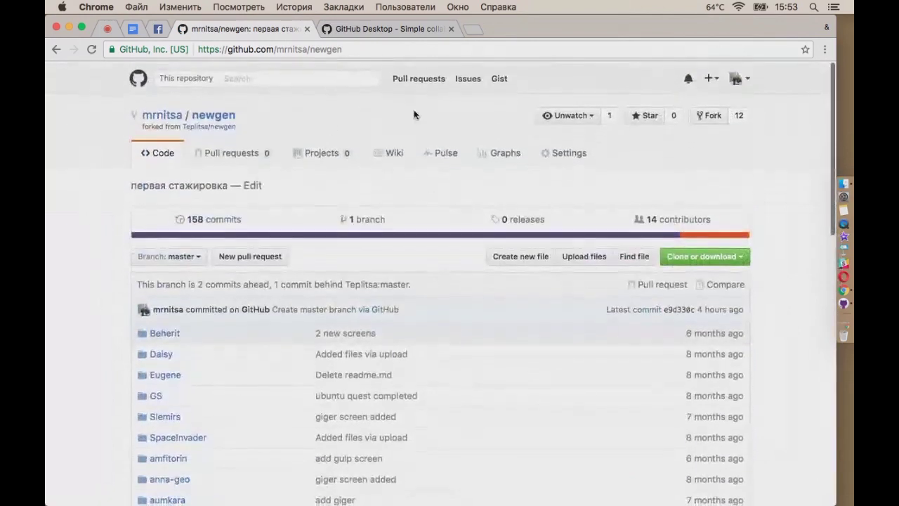
# Sync the 'во время вебинара' commit to GitHub from GitHub Desktop, then return to the browser
pyautogui.click(845, 304)
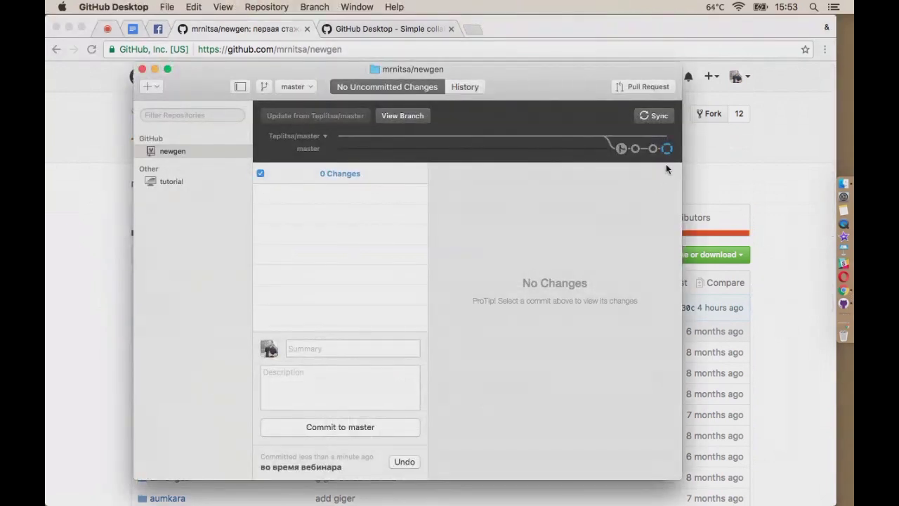
pyautogui.click(657, 116)
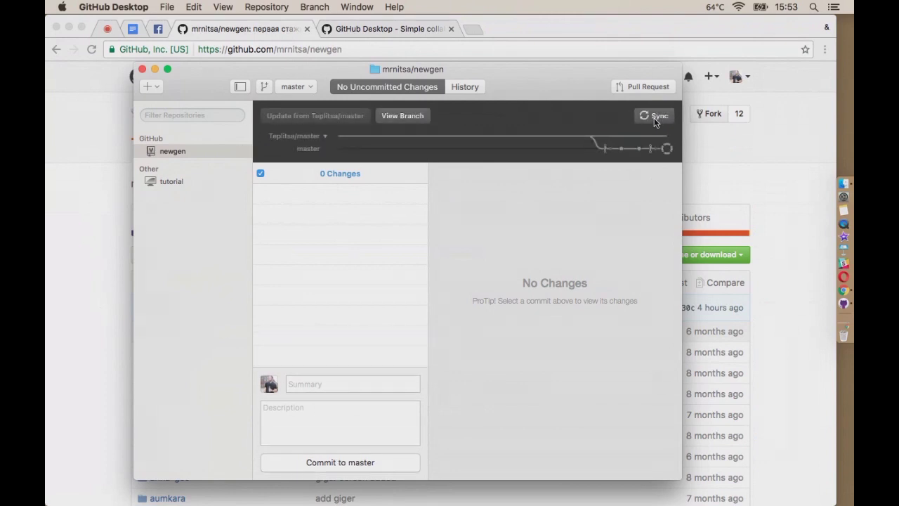
pyautogui.click(753, 165)
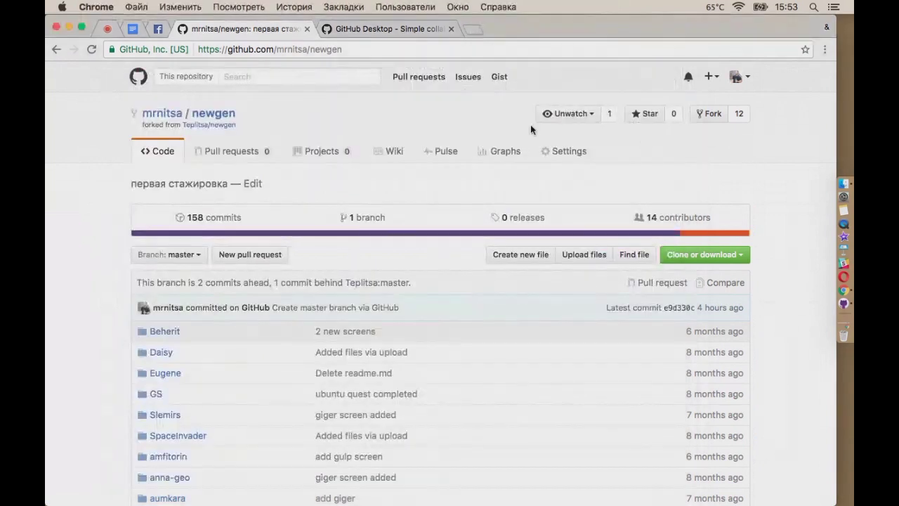
# Open newgen from the profile page and highlight the new webinar line in its README
pyautogui.click(740, 76)
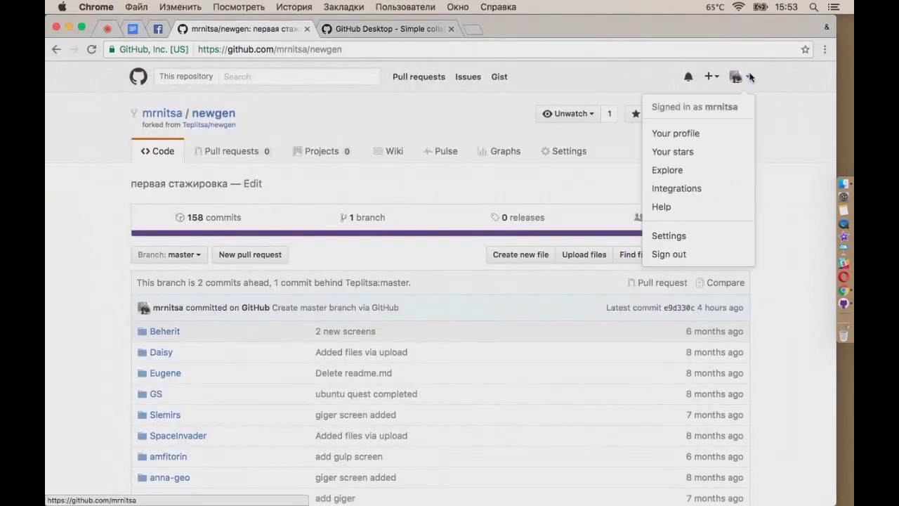
pyautogui.click(696, 138)
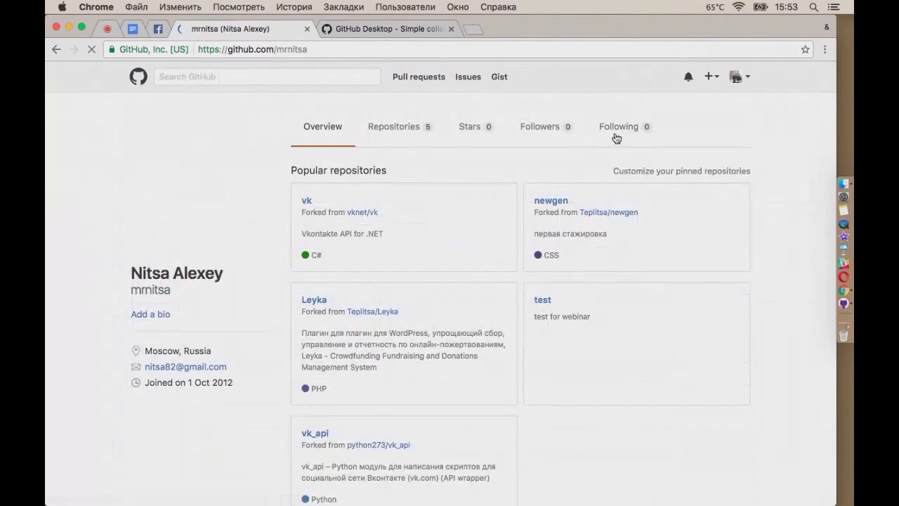
pyautogui.click(551, 202)
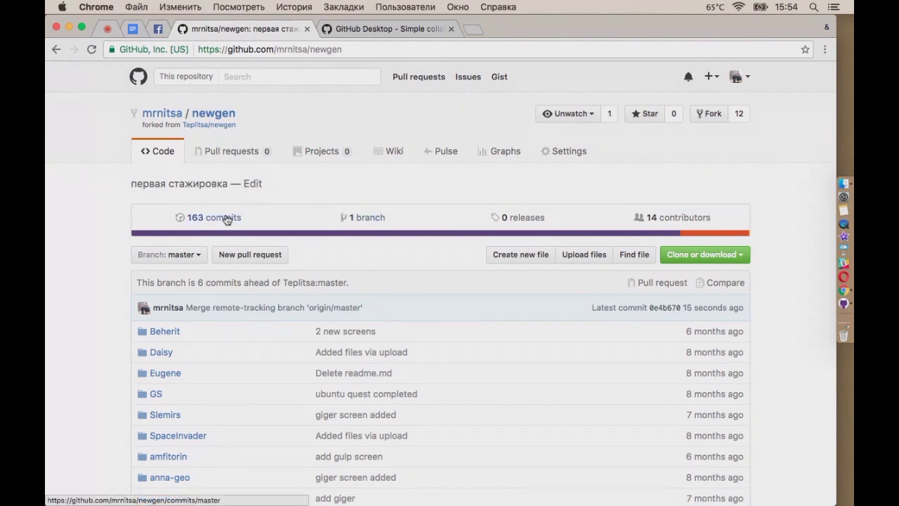
pyautogui.scroll(-15, 263, 237)
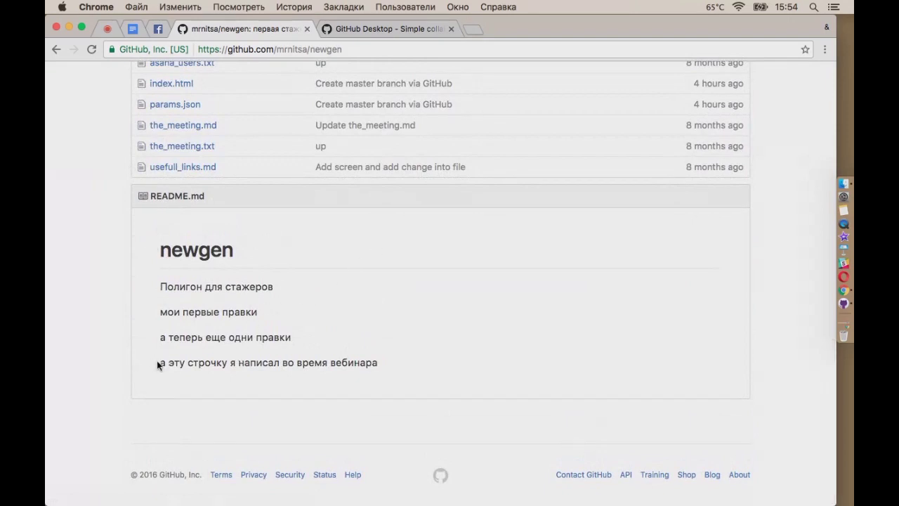
pyautogui.moveTo(158, 363)
pyautogui.mouseDown()
pyautogui.moveTo(383, 364)
pyautogui.moveTo(159, 364)
pyautogui.mouseUp()
pyautogui.click(430, 371)
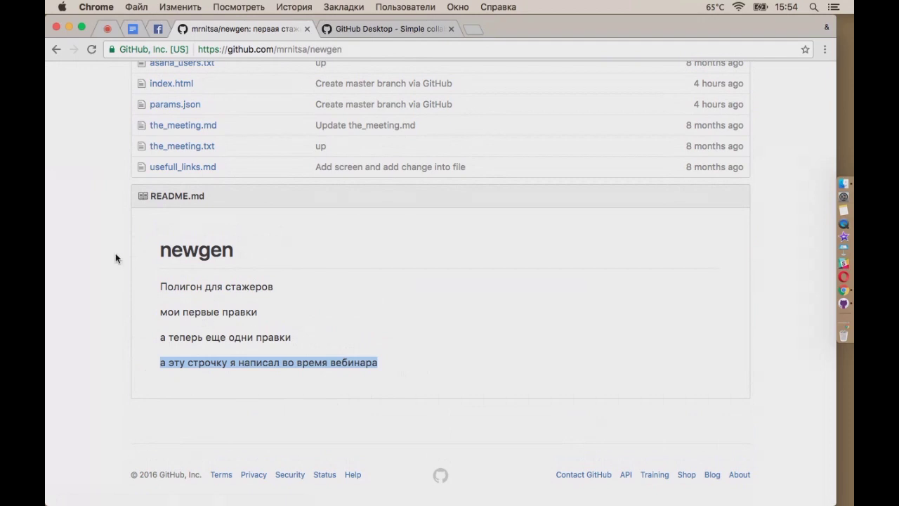
pyautogui.scroll(2, 79, 259)
pyautogui.scroll(5, 78, 259)
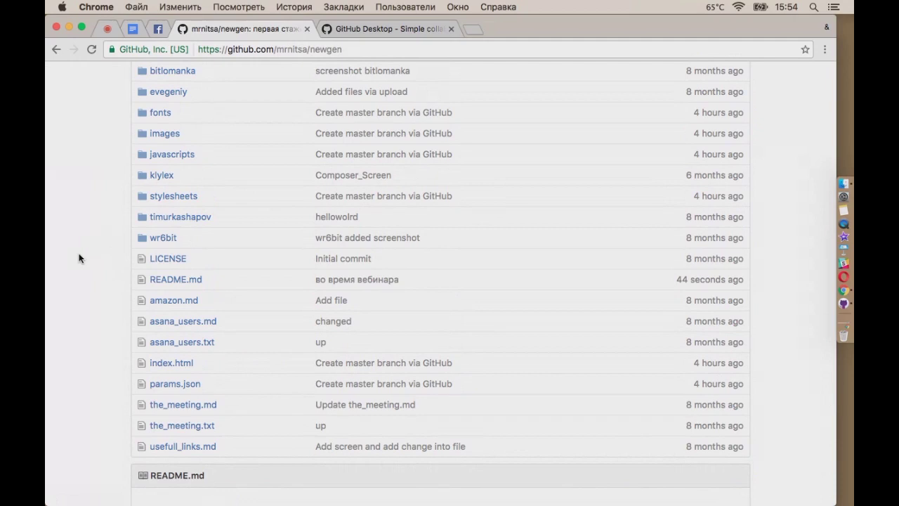
pyautogui.scroll(10, 79, 259)
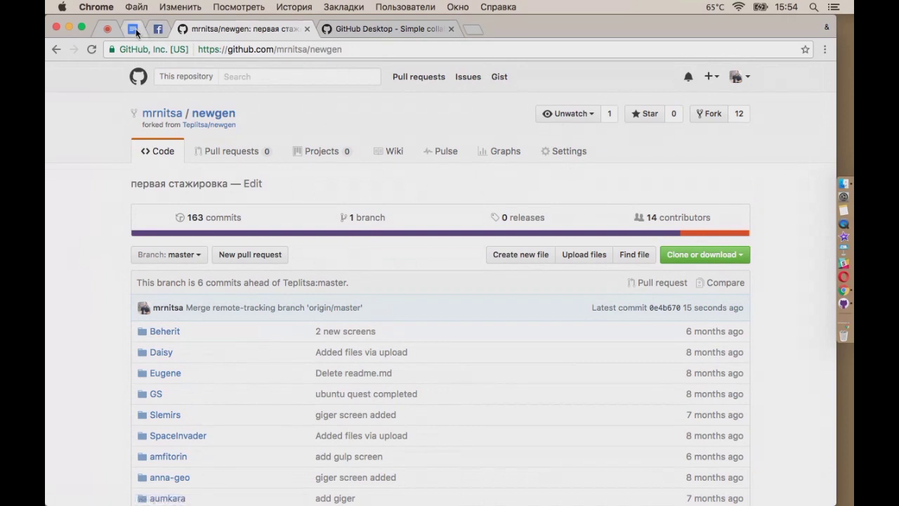
# Copy the pages.github.com link from the 30/11 GitHub notes and load it in a new tab
pyautogui.click(109, 29)
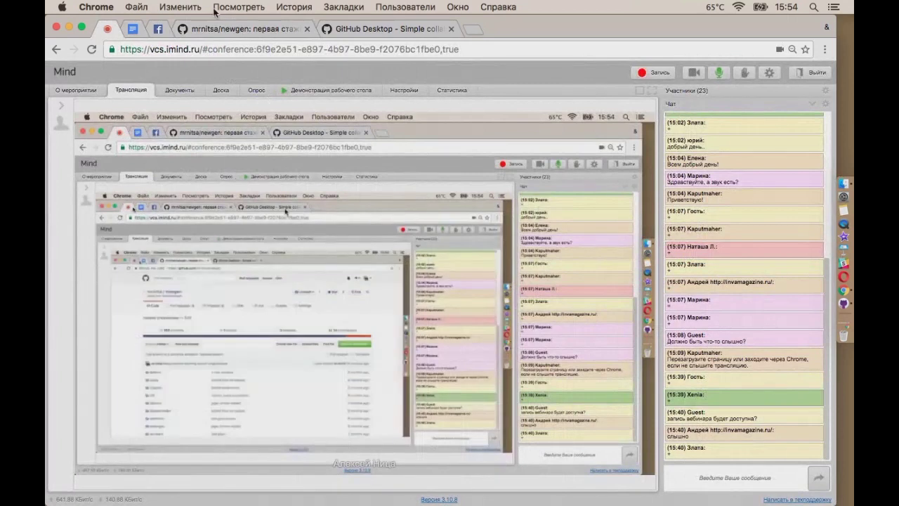
pyautogui.click(132, 28)
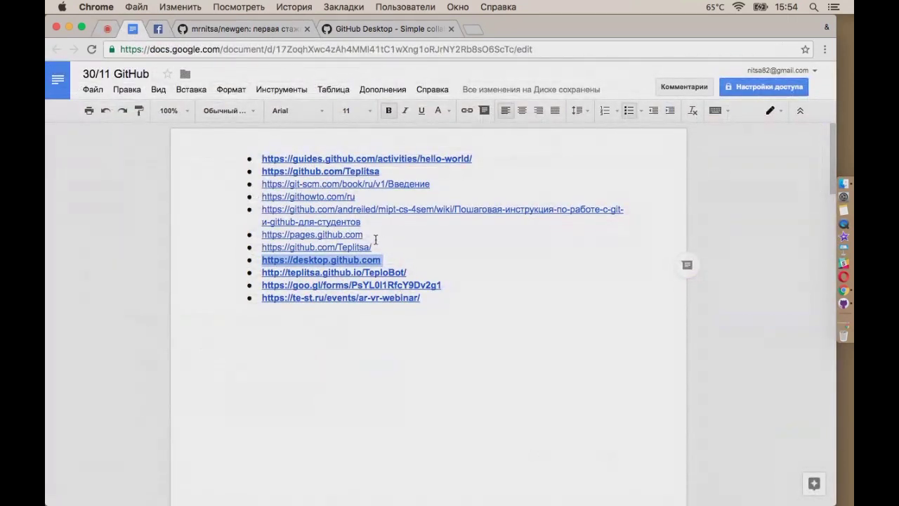
pyautogui.moveTo(364, 235); pyautogui.dragTo(262, 236)
pyautogui.press('super+c')
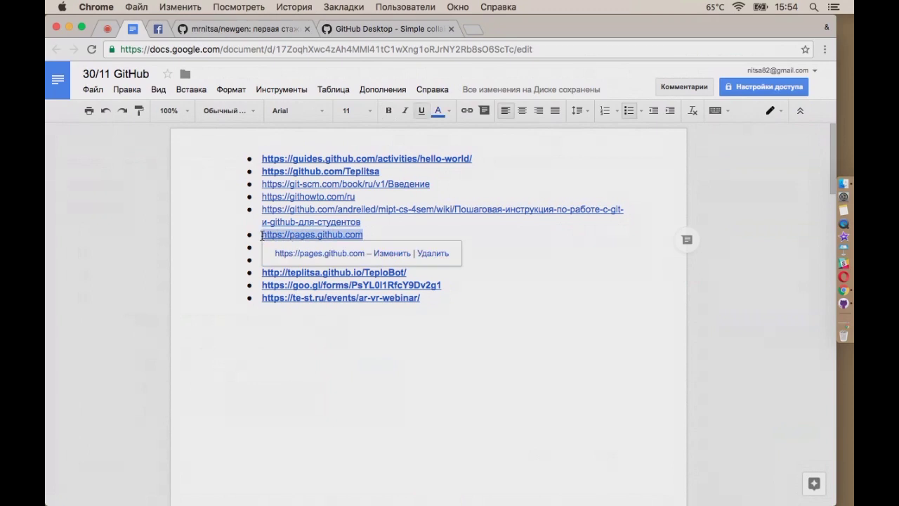
pyautogui.click(473, 33)
pyautogui.press('super+v')
pyautogui.press('Return')
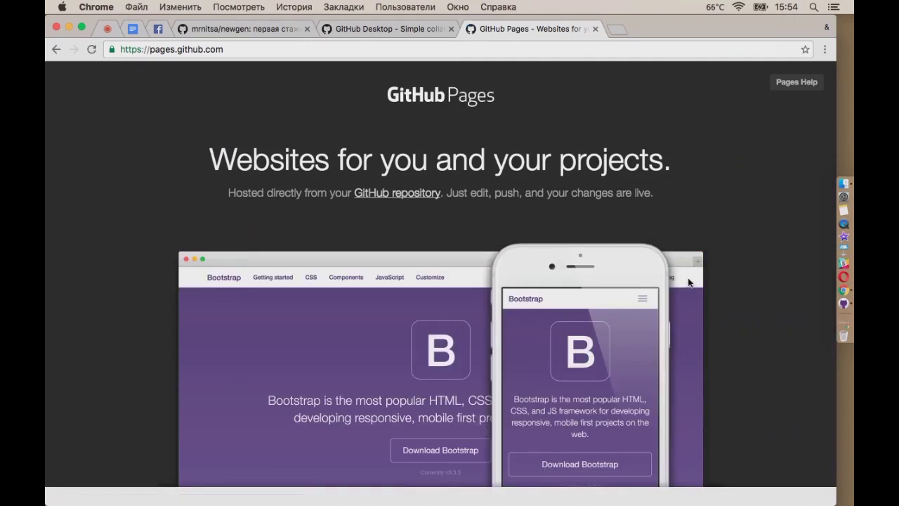
pyautogui.scroll(-1, 689, 282)
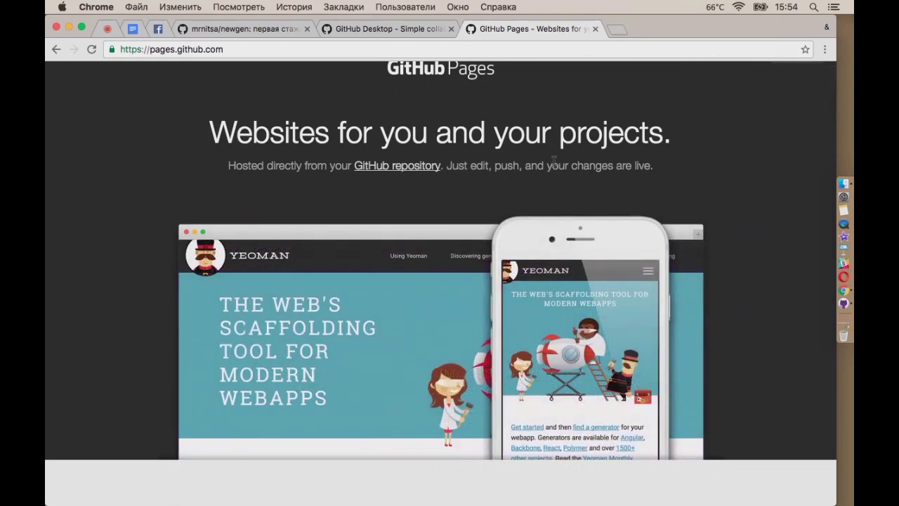
pyautogui.scroll(-4, 585, 177)
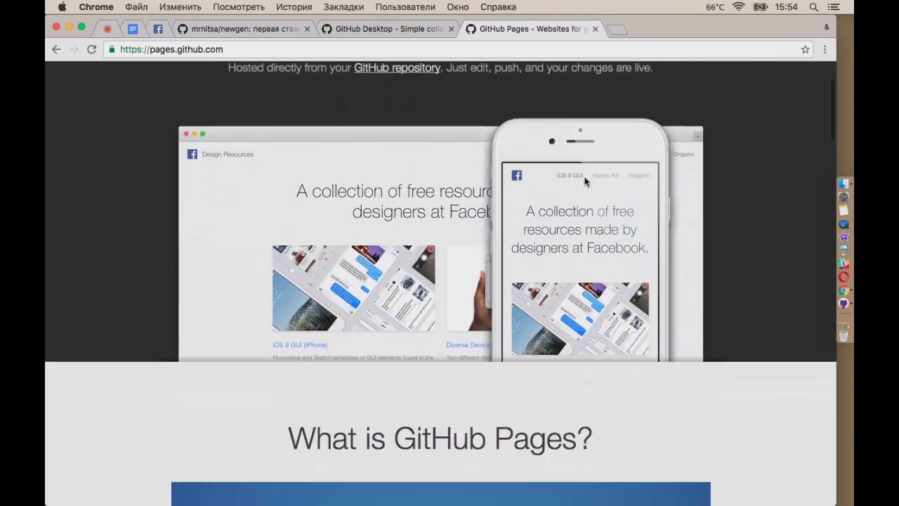
pyautogui.scroll(-5, 587, 182)
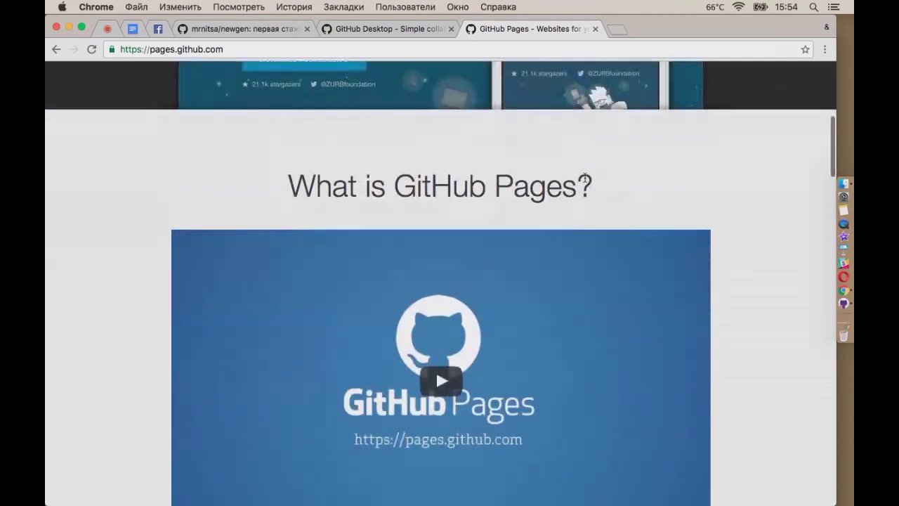
pyautogui.scroll(-5, 587, 183)
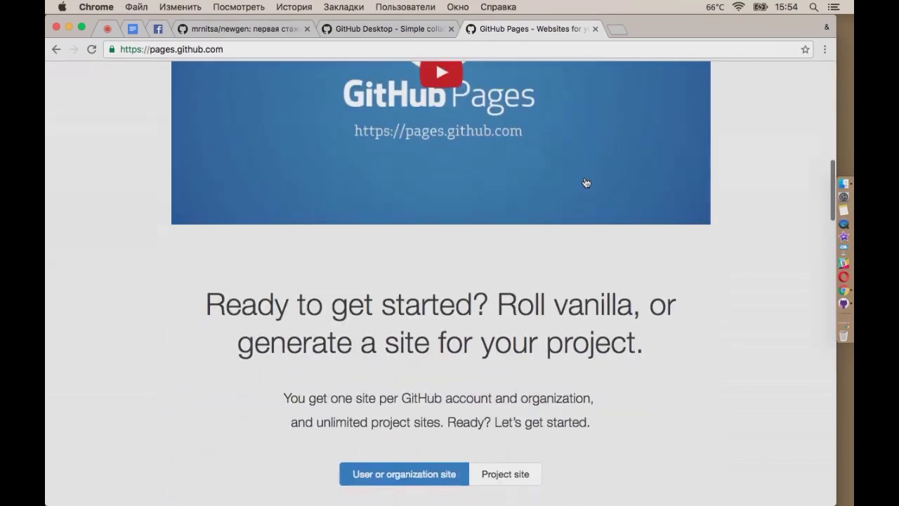
pyautogui.scroll(-4, 584, 182)
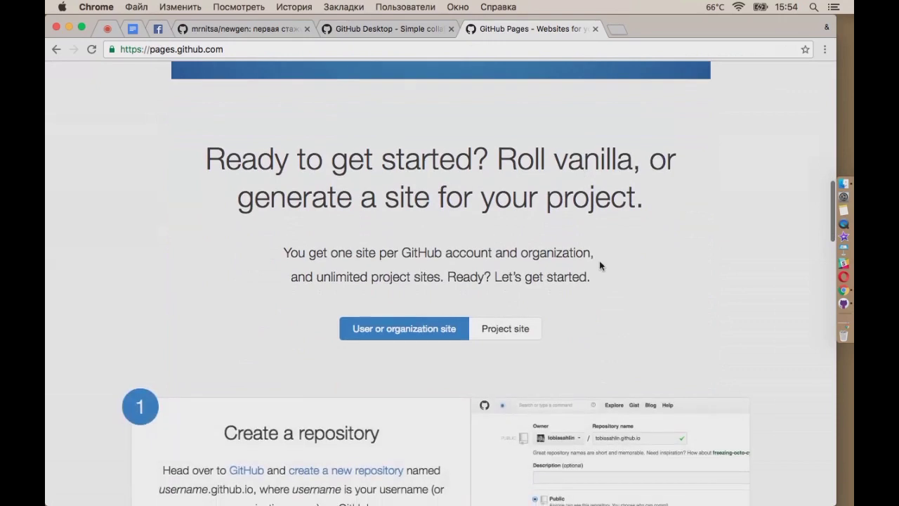
pyautogui.scroll(-1, 601, 266)
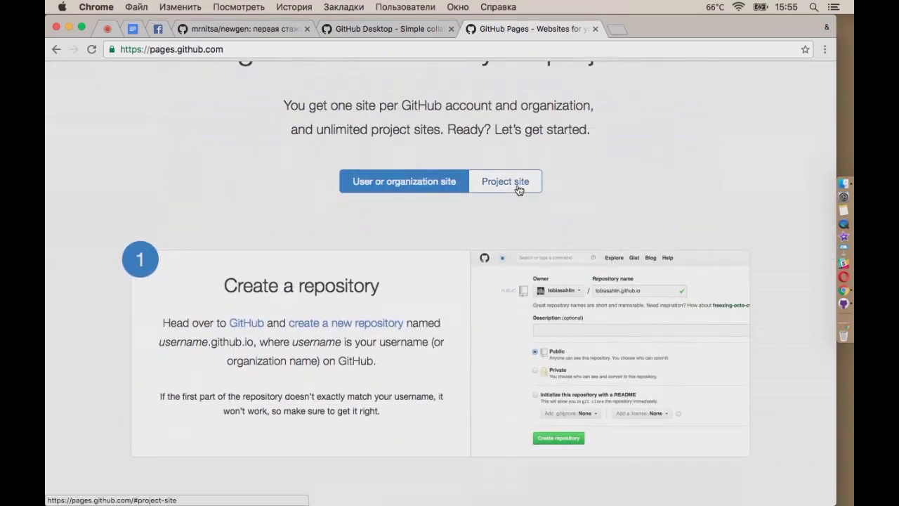
pyautogui.scroll(-5, 597, 190)
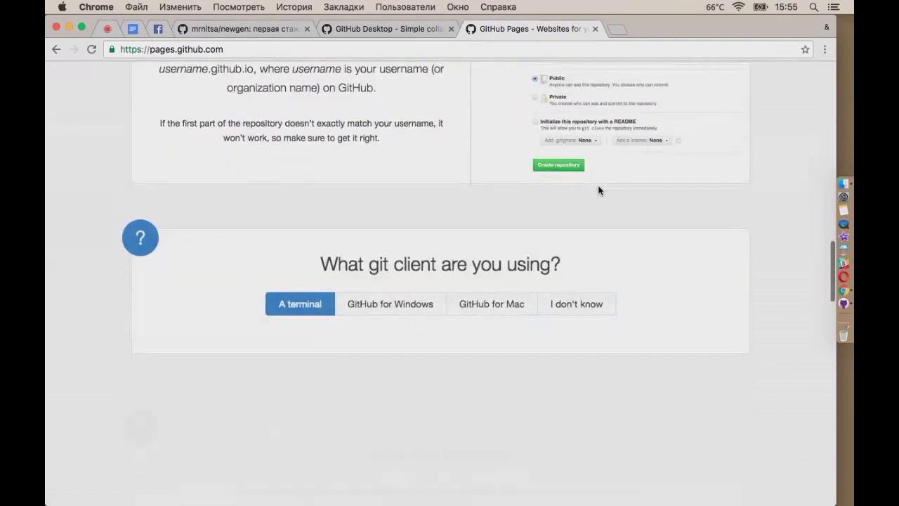
pyautogui.scroll(4, 598, 190)
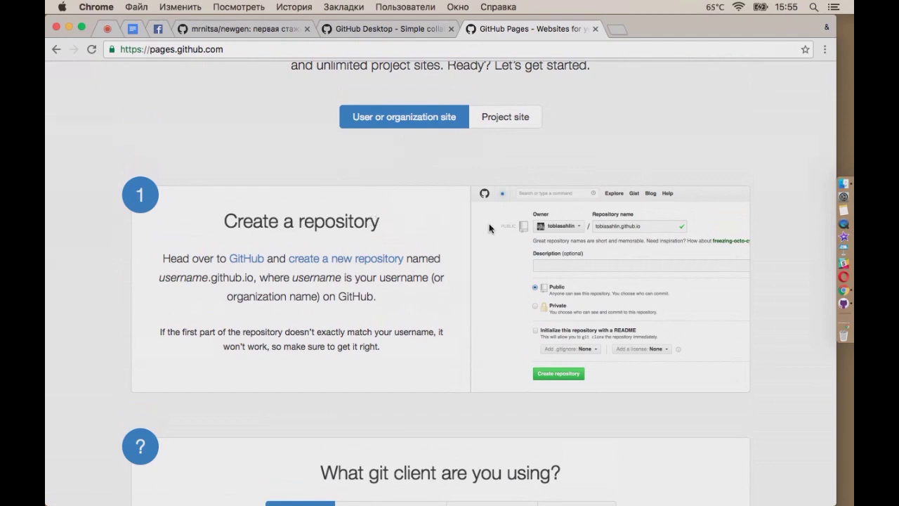
pyautogui.scroll(-1, 664, 284)
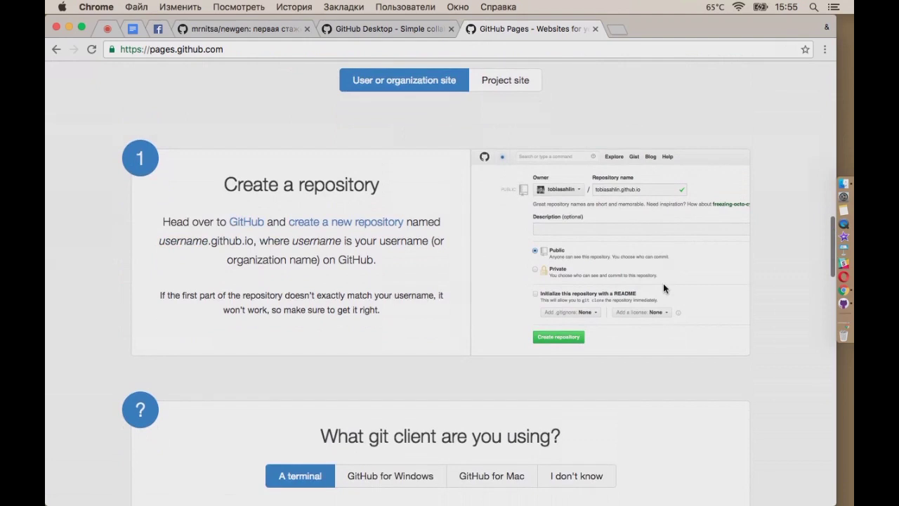
pyautogui.scroll(-5, 663, 284)
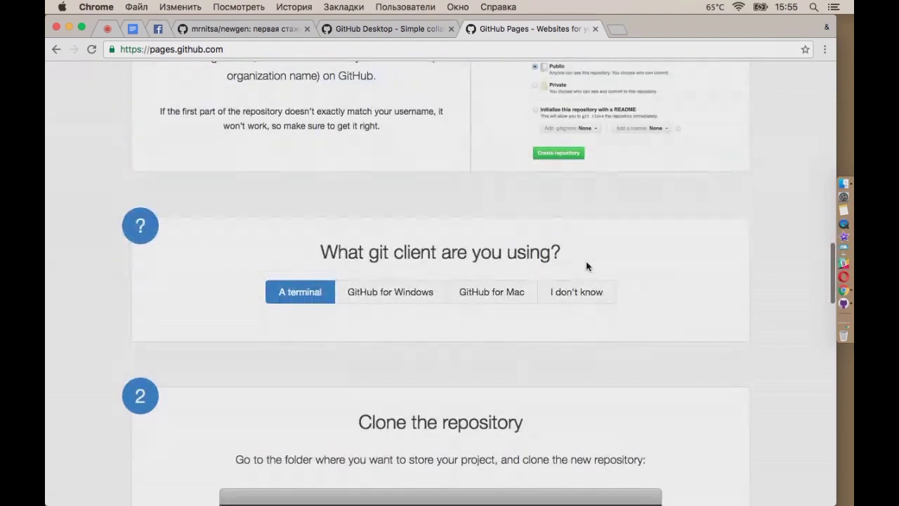
pyautogui.scroll(-2, 677, 309)
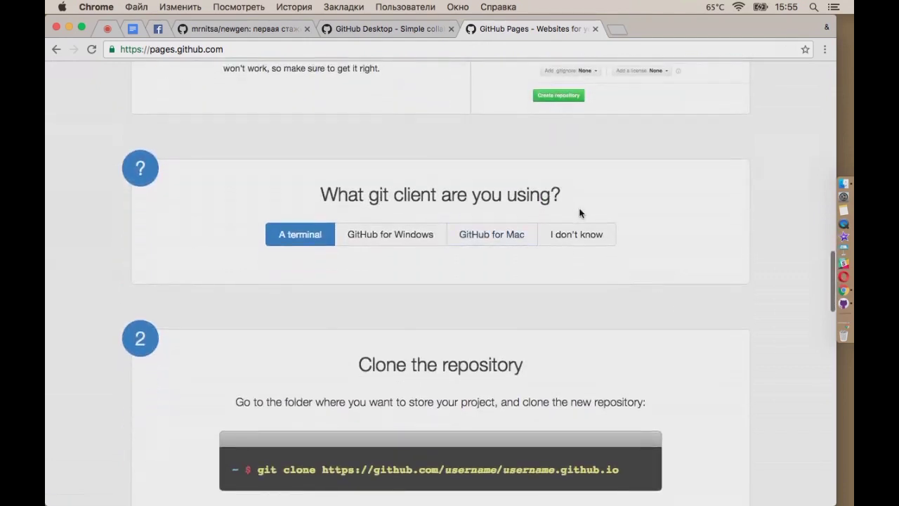
pyautogui.click(512, 236)
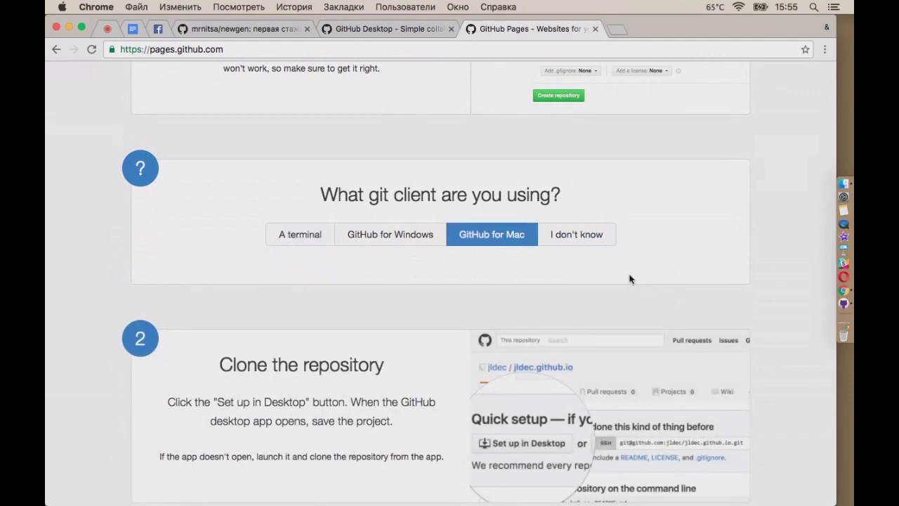
pyautogui.scroll(-2, 630, 277)
pyautogui.scroll(-1, 629, 279)
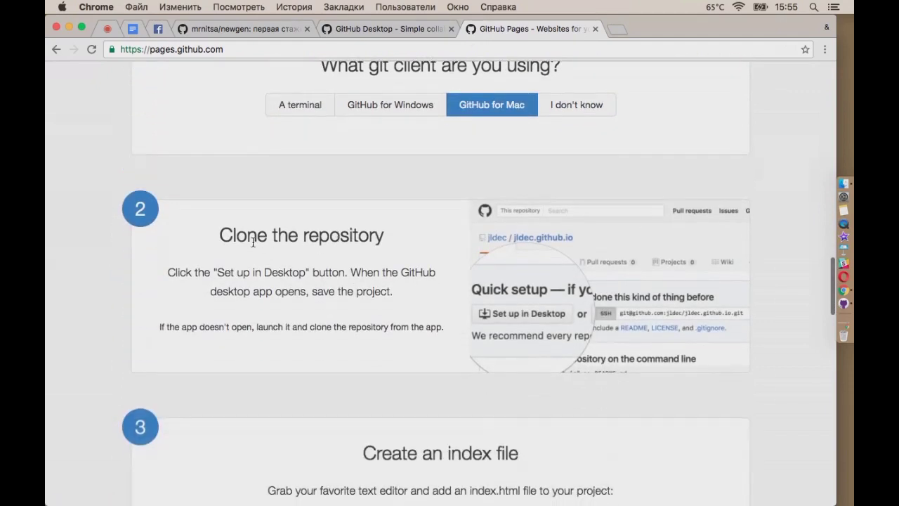
pyautogui.scroll(-4, 392, 263)
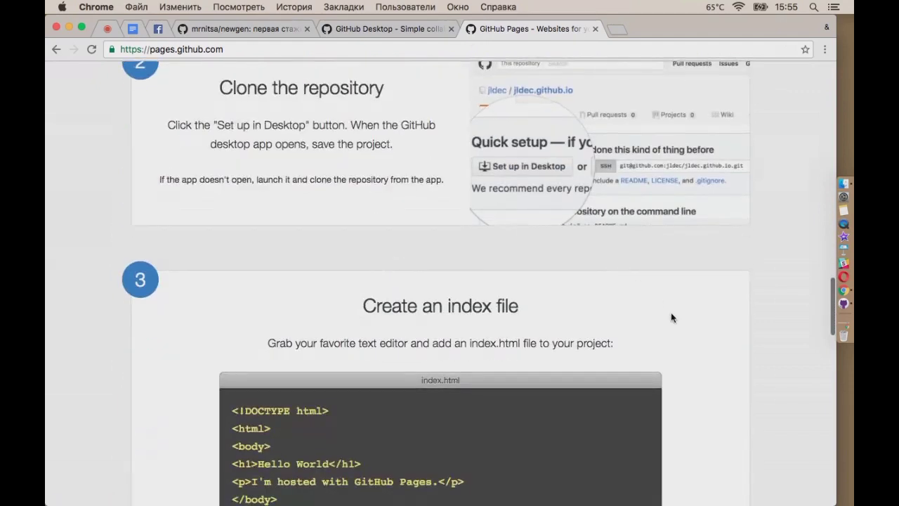
pyautogui.scroll(-4, 671, 315)
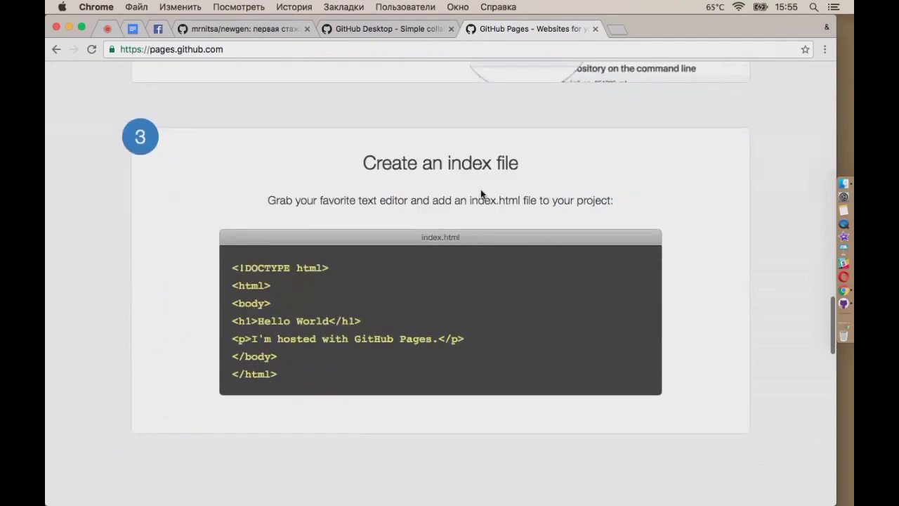
pyautogui.scroll(-5, 619, 287)
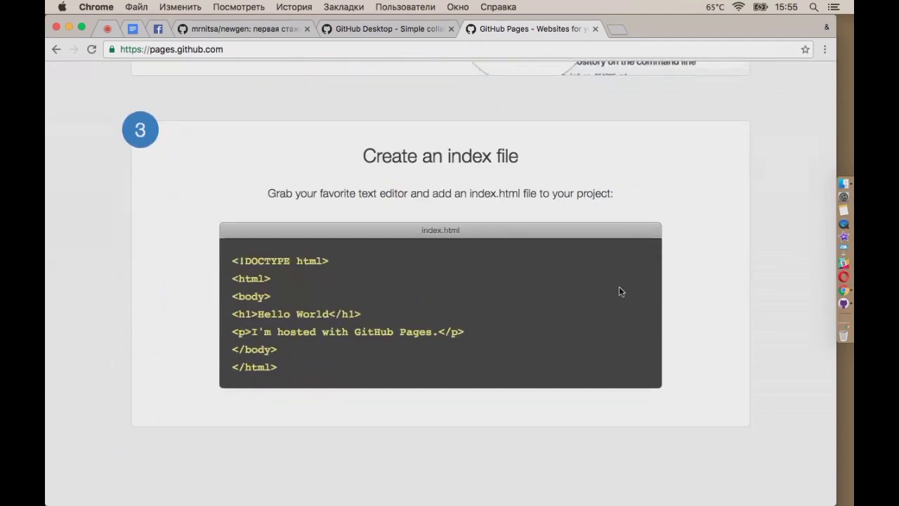
pyautogui.scroll(-2, 730, 330)
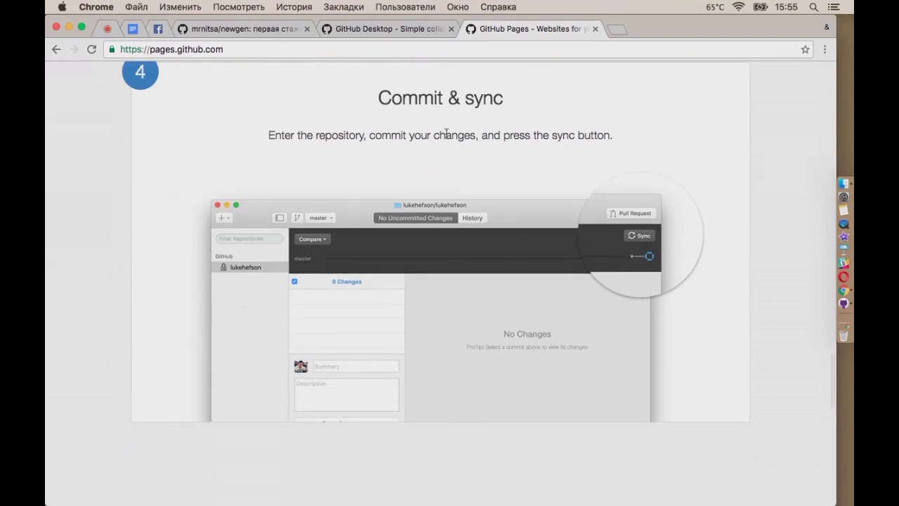
pyautogui.scroll(-1, 537, 244)
pyautogui.scroll(-4, 537, 244)
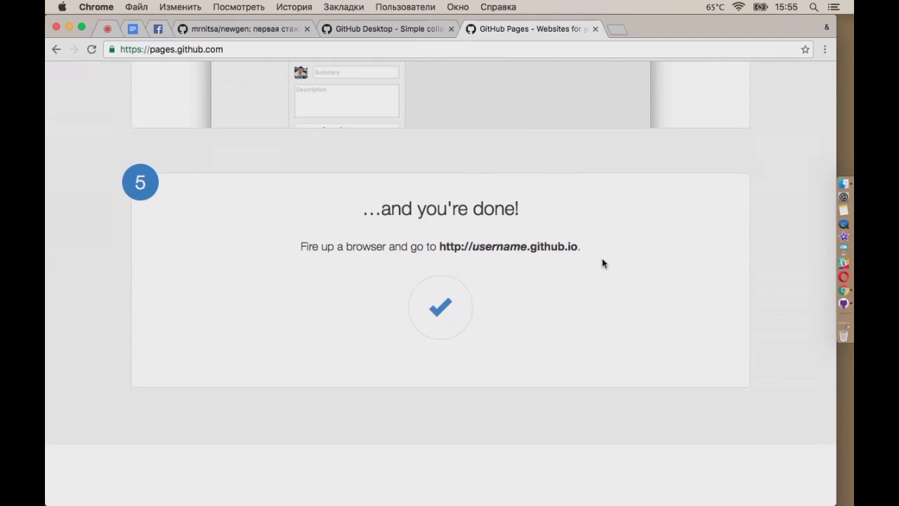
pyautogui.scroll(15, 602, 264)
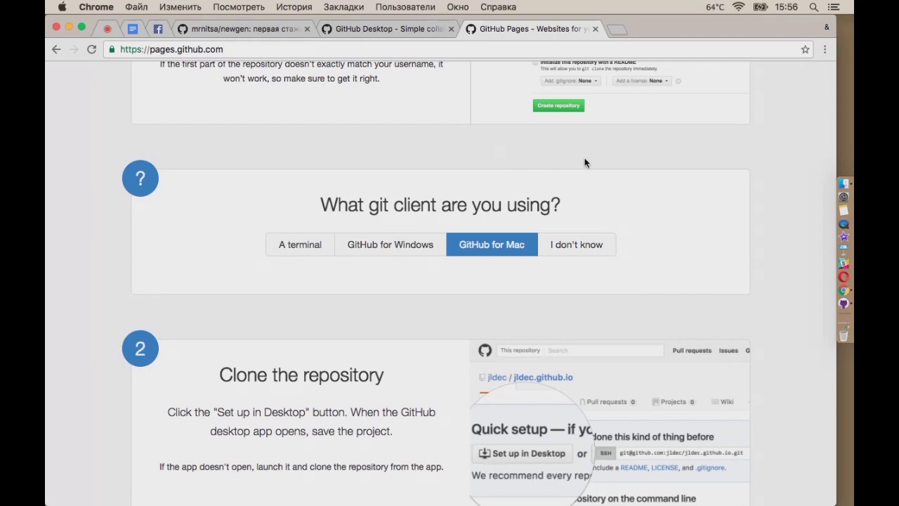
# Look at the GitHub Desktop download tab, then go back to the newgen repository tab
pyautogui.click(355, 30)
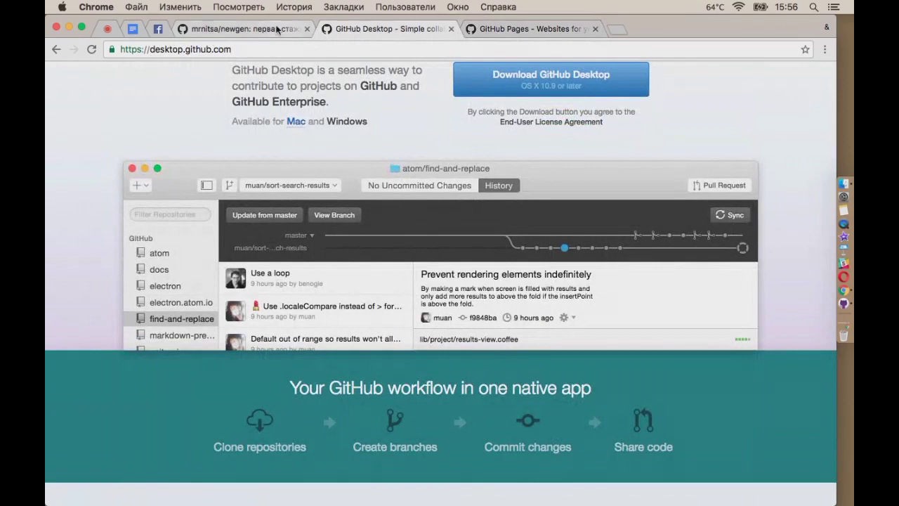
pyautogui.click(288, 28)
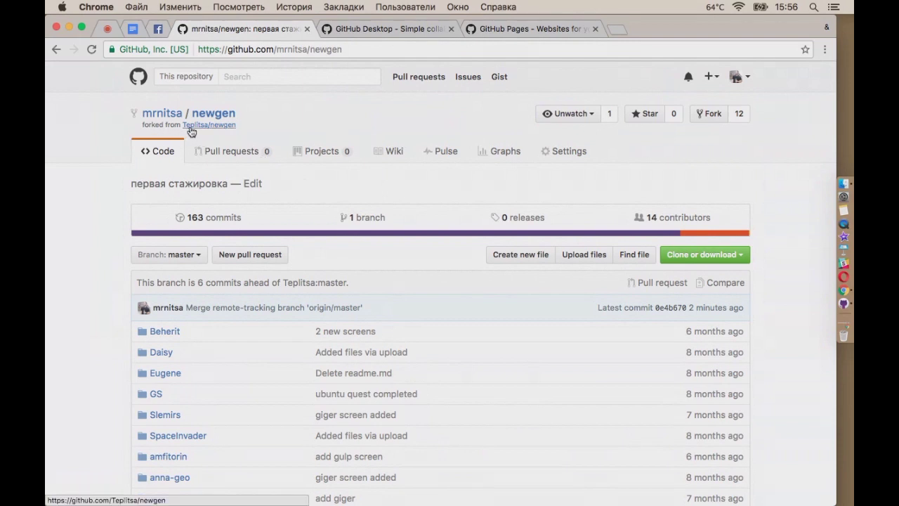
# Start a new pull request into Teplitsa/newgen master and review its 6 commits and 38 changed files
pyautogui.click(234, 153)
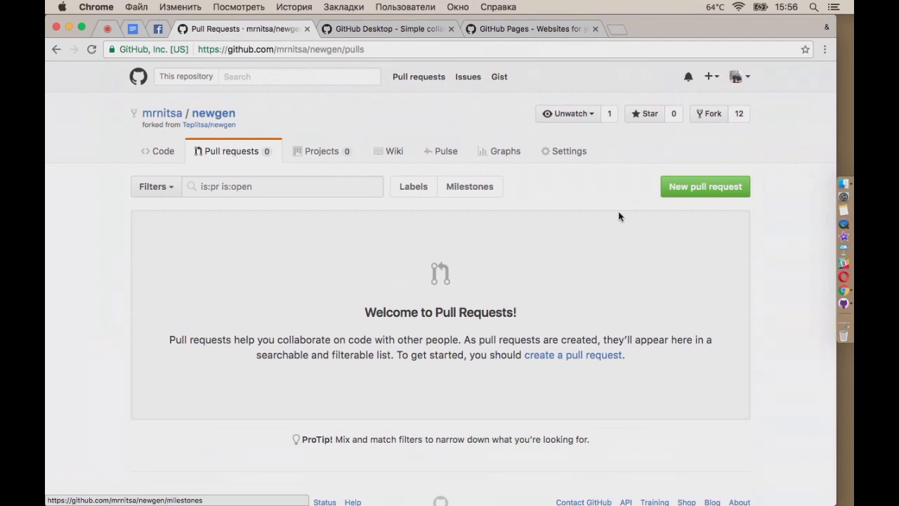
pyautogui.click(705, 187)
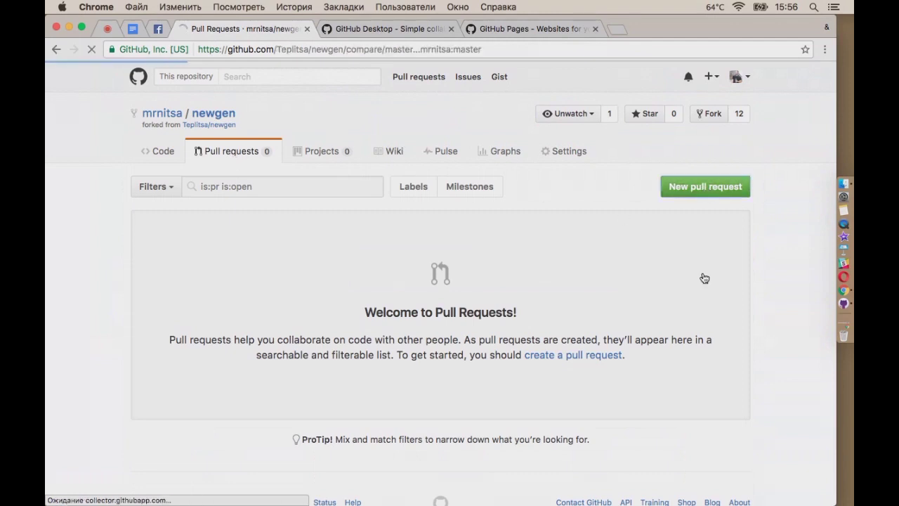
pyautogui.scroll(-3, 645, 274)
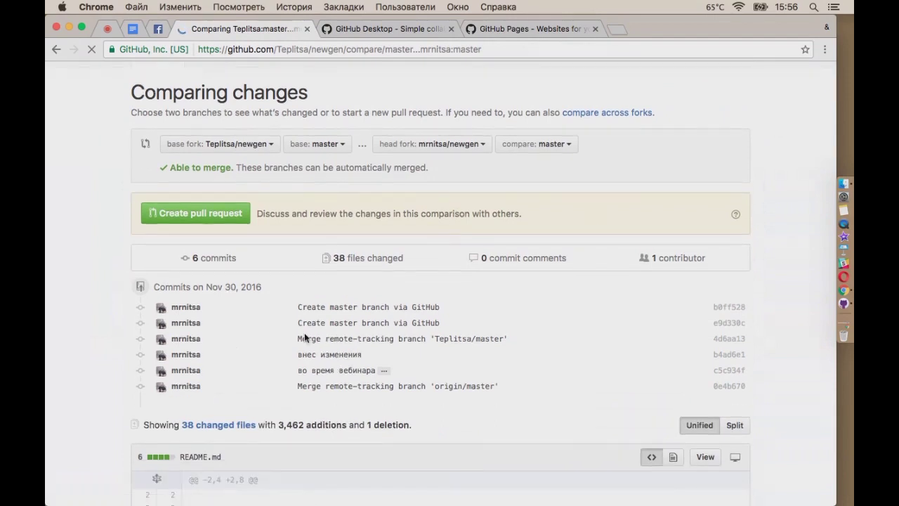
pyautogui.scroll(-1, 141, 209)
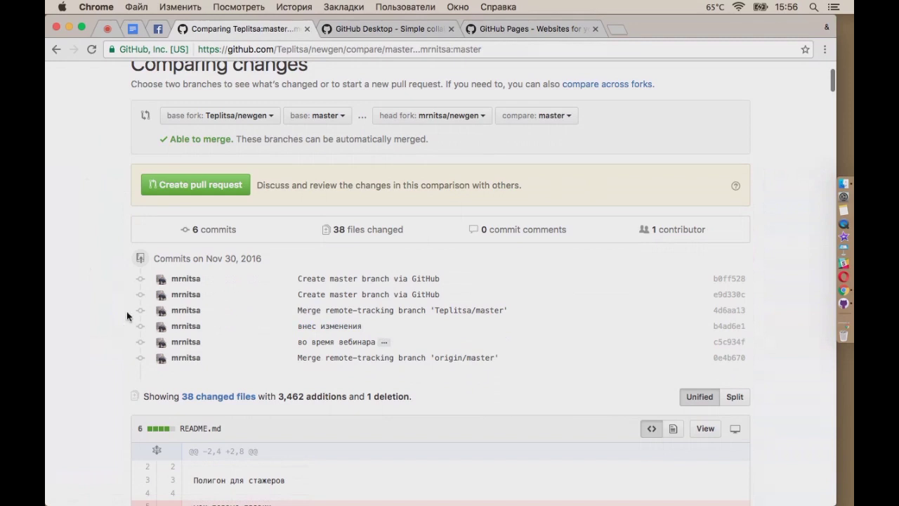
pyautogui.scroll(-5, 76, 330)
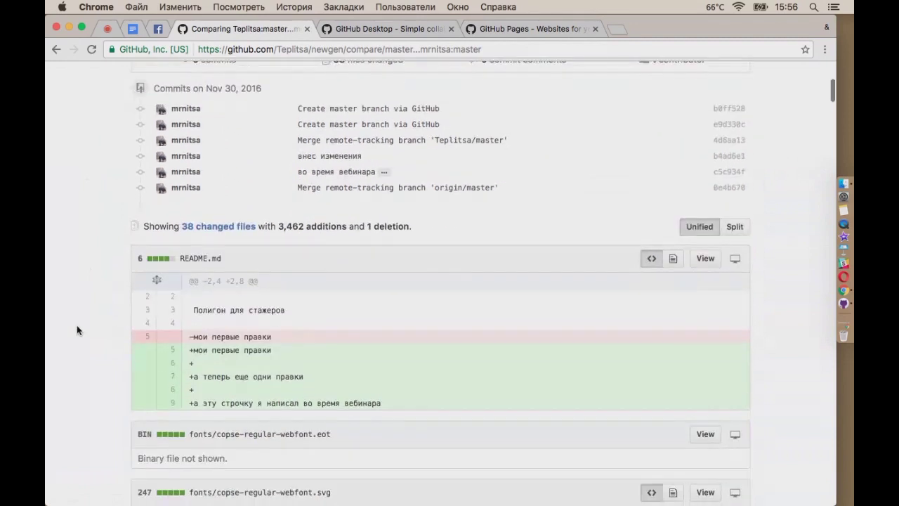
pyautogui.scroll(-10, 95, 330)
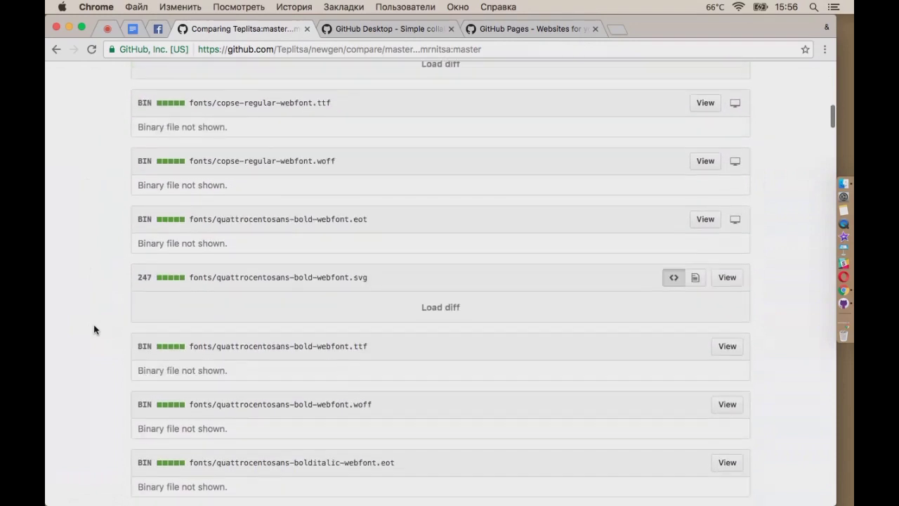
pyautogui.scroll(15, 95, 330)
pyautogui.scroll(-2, 93, 328)
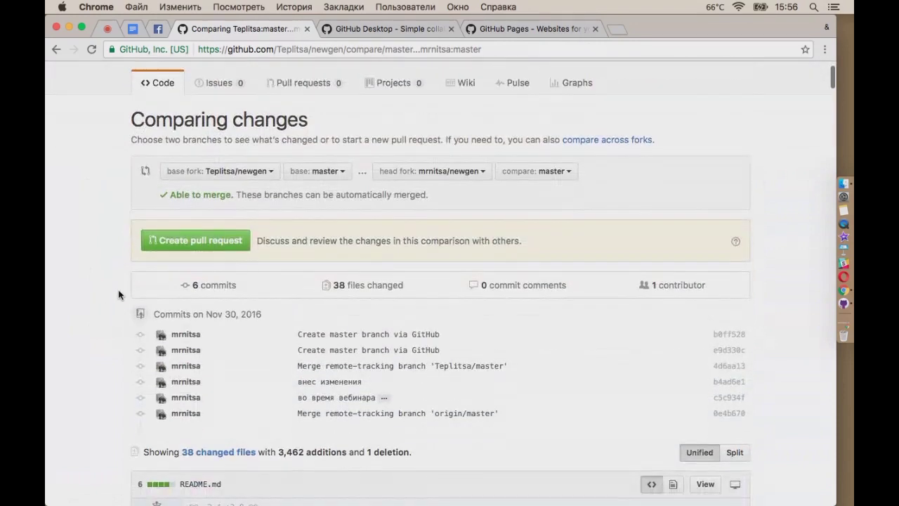
# Create pull request 'Внесение строки' with the comment 'Я внес эту строку и считаю это полезным'
pyautogui.click(212, 239)
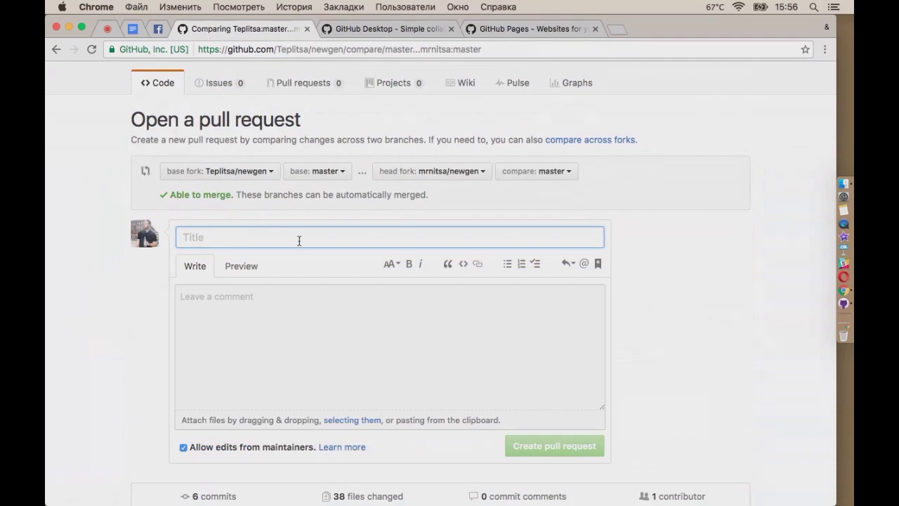
pyautogui.write('Вн')
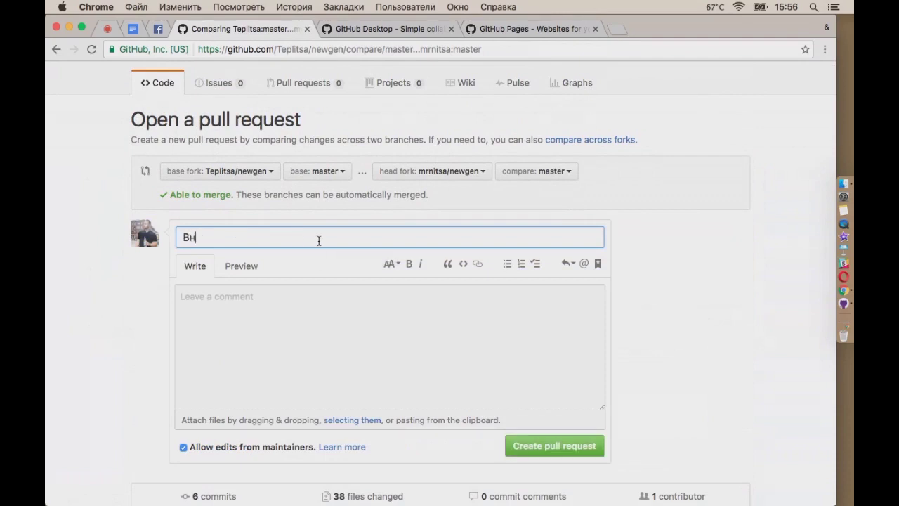
pyautogui.write('есение строки')
pyautogui.click(319, 300)
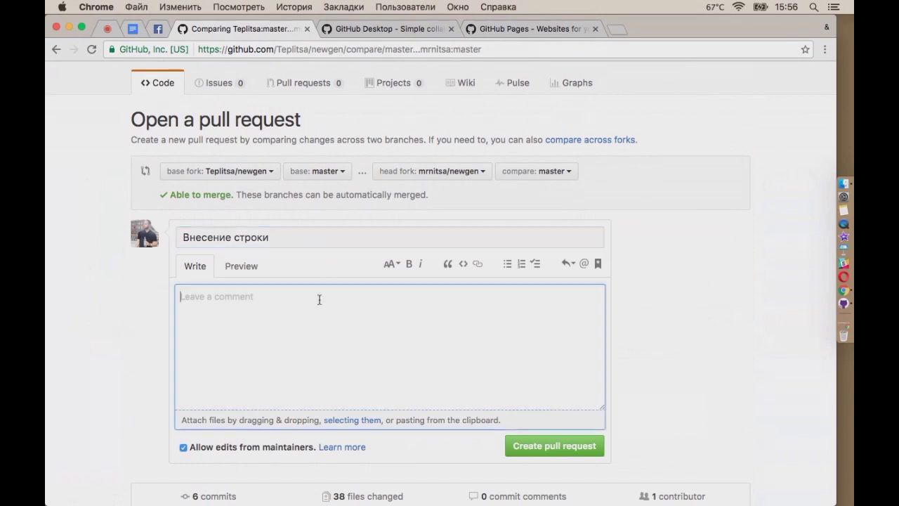
pyautogui.write('Я')
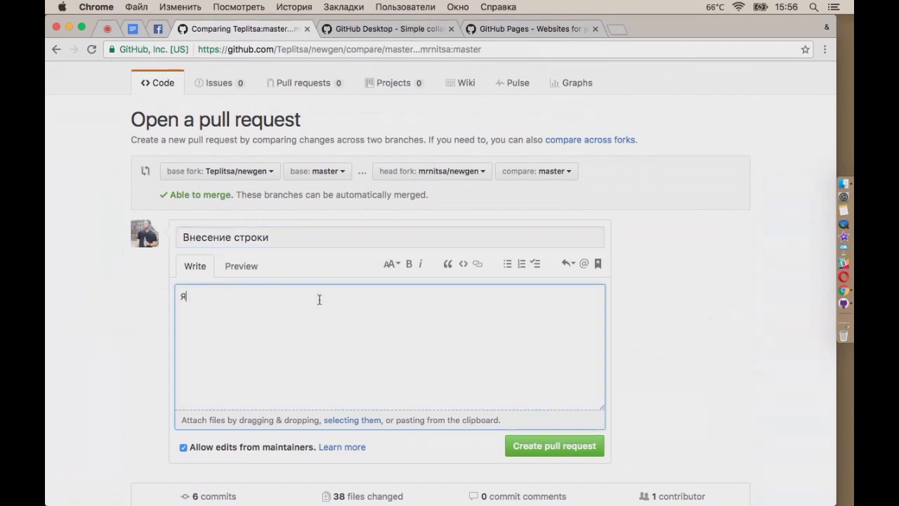
pyautogui.write(' внес эт')
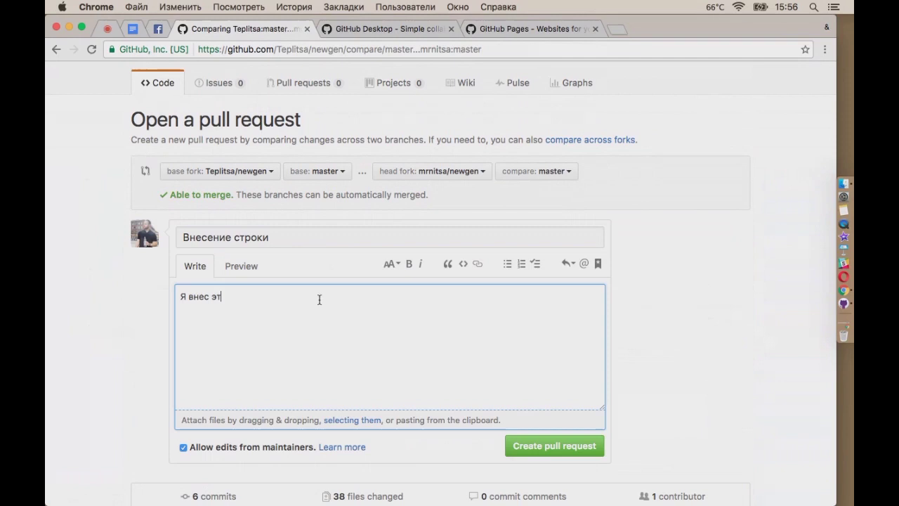
pyautogui.write('у строку и считаю это полезным')
pyautogui.click(555, 446)
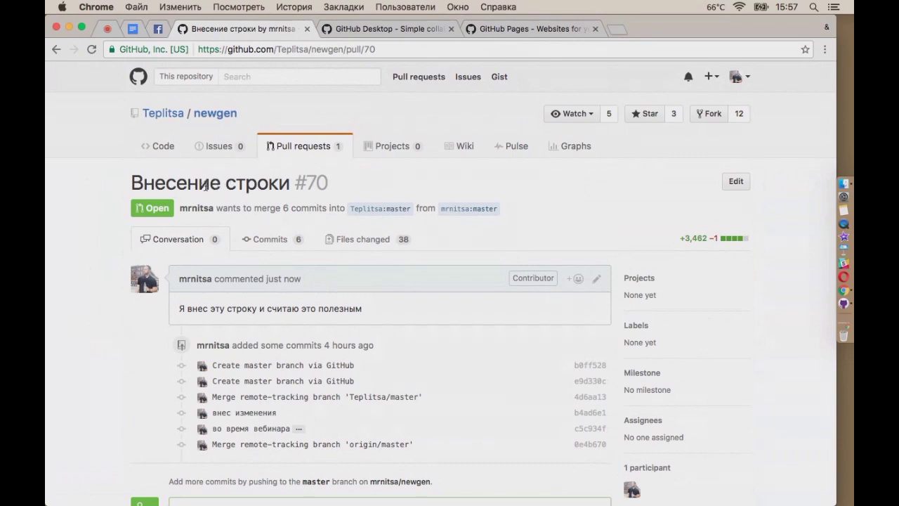
# Open the Внесение строки pull request in Teplitsa/newgen and confirm it has no conflicts
pyautogui.click(227, 120)
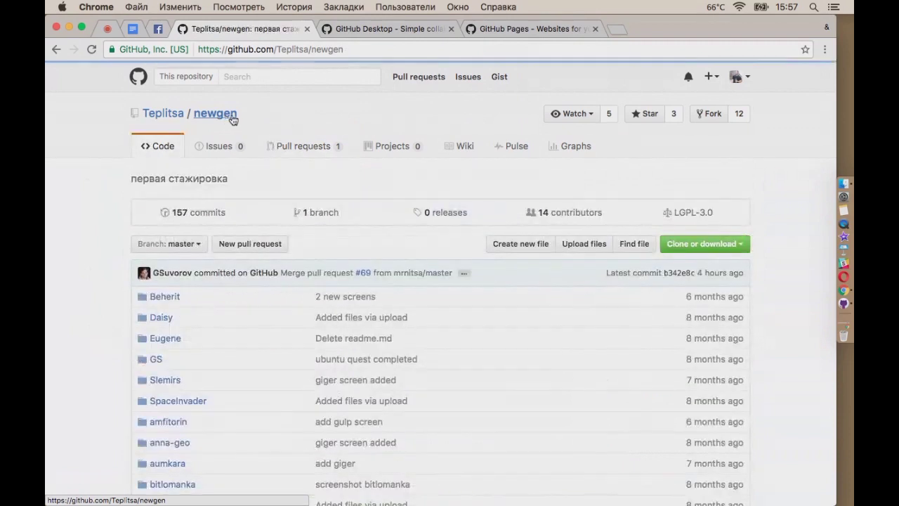
pyautogui.click(306, 147)
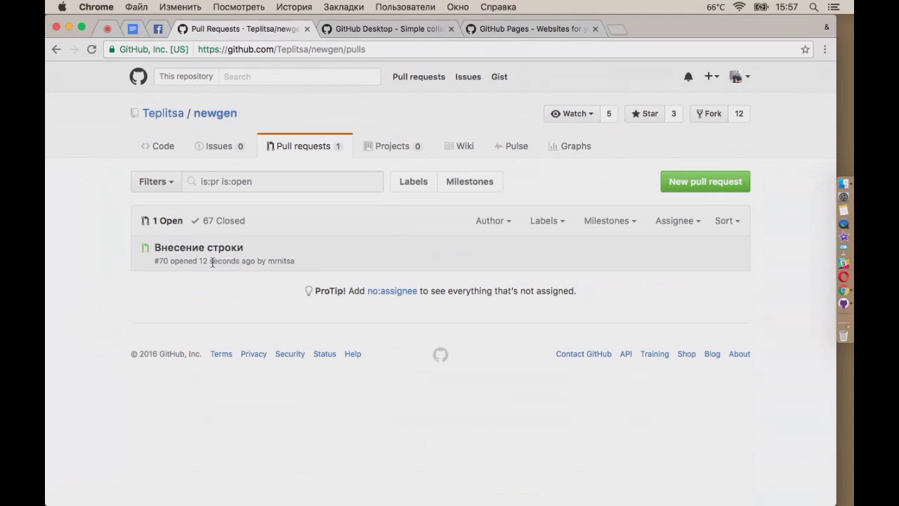
pyautogui.click(186, 249)
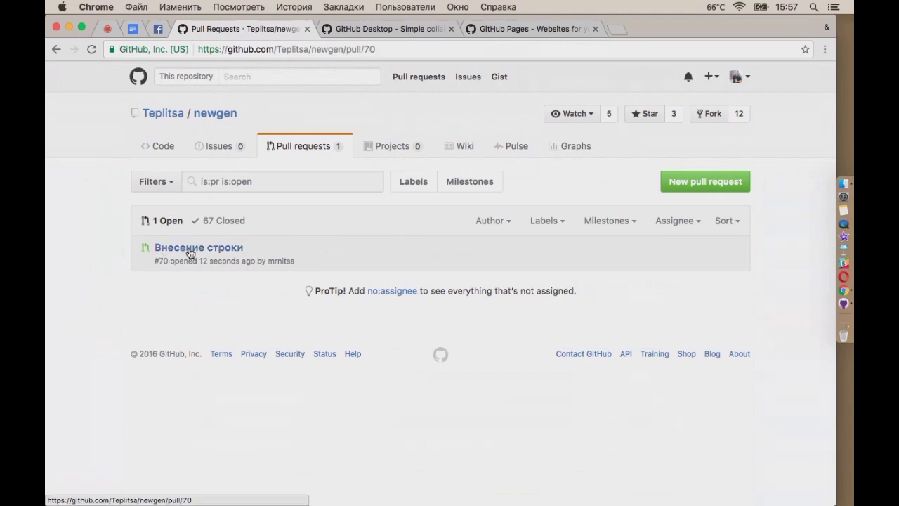
pyautogui.scroll(-3, 492, 342)
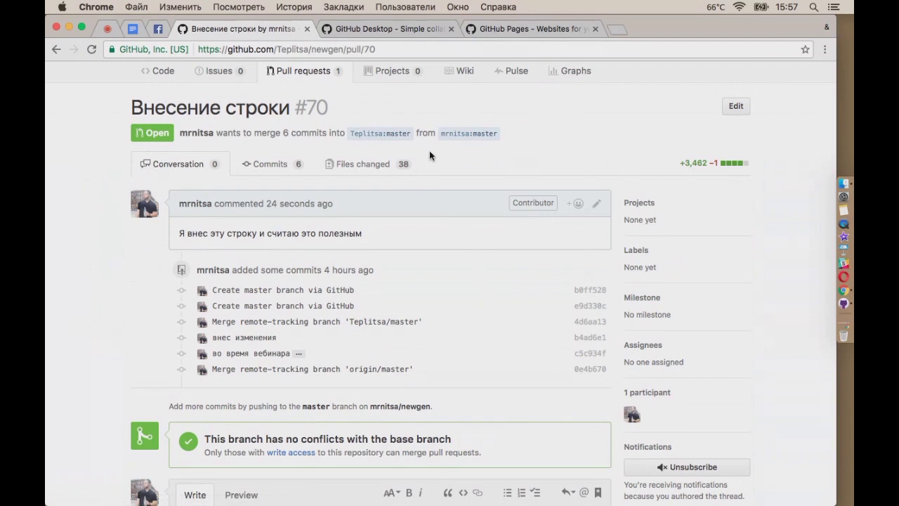
pyautogui.scroll(-2, 539, 318)
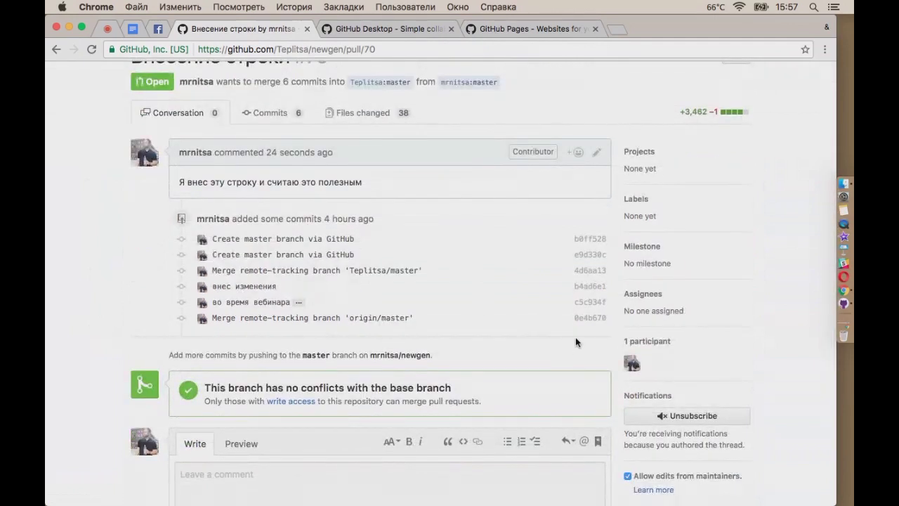
pyautogui.scroll(-1, 575, 343)
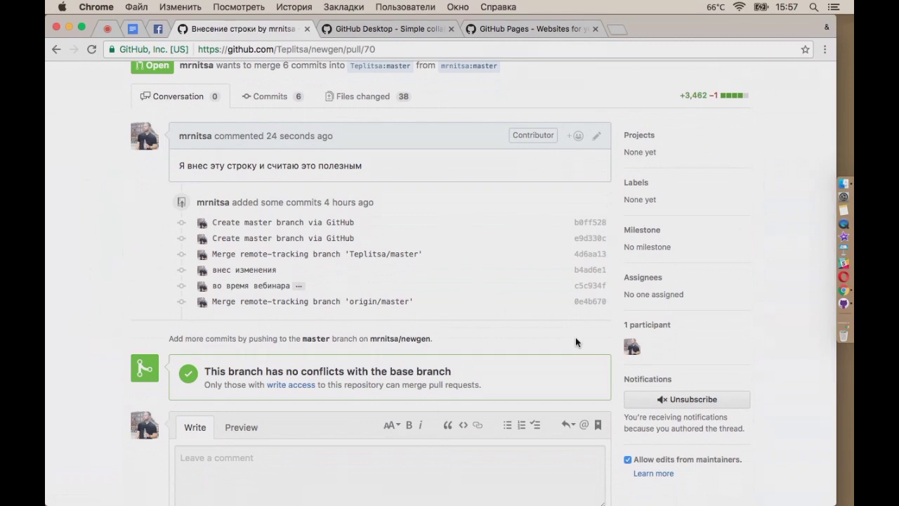
pyautogui.scroll(-1, 575, 343)
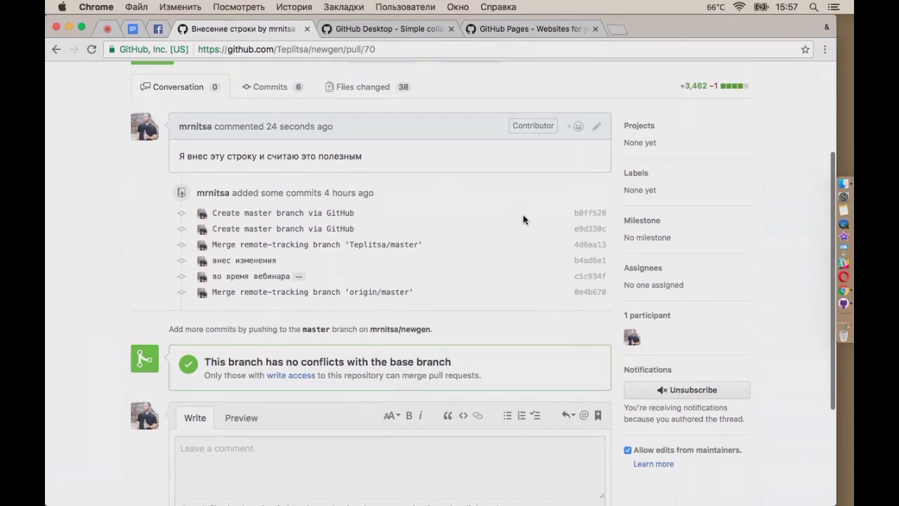
pyautogui.scroll(2, 555, 228)
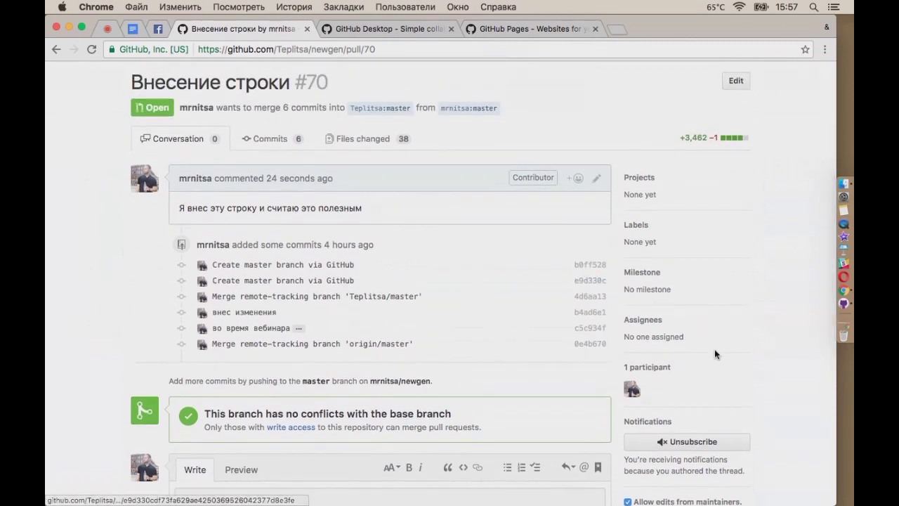
# Switch to the Mind conference tab and show its desktop demonstration settings
pyautogui.scroll(-3, 756, 409)
pyautogui.scroll(-5, 757, 408)
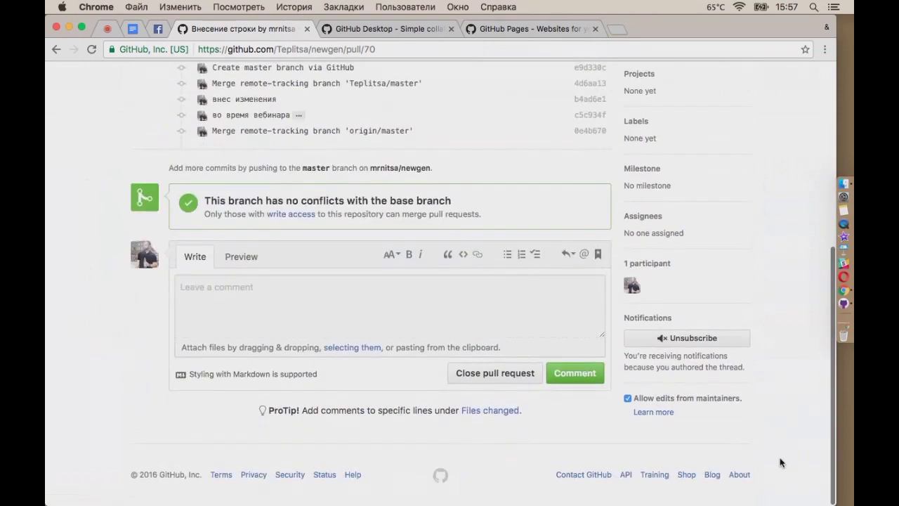
pyautogui.scroll(3, 780, 462)
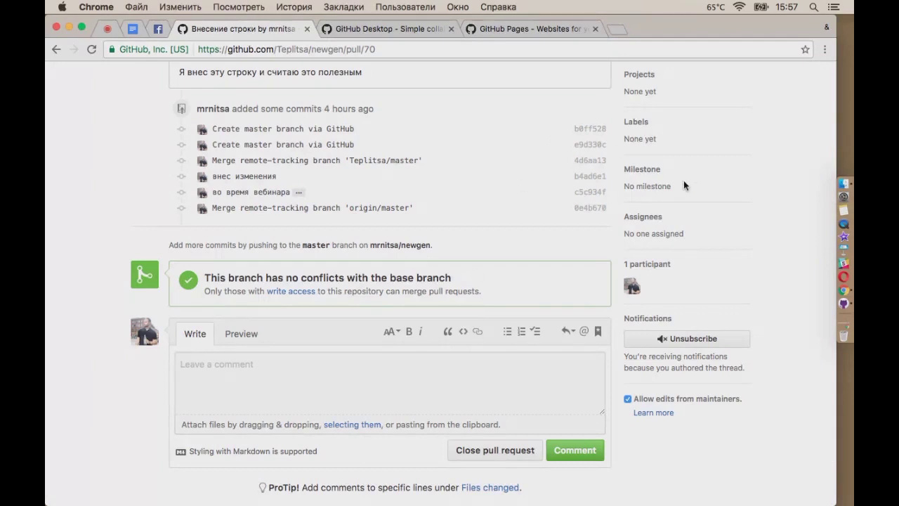
pyautogui.scroll(5, 740, 198)
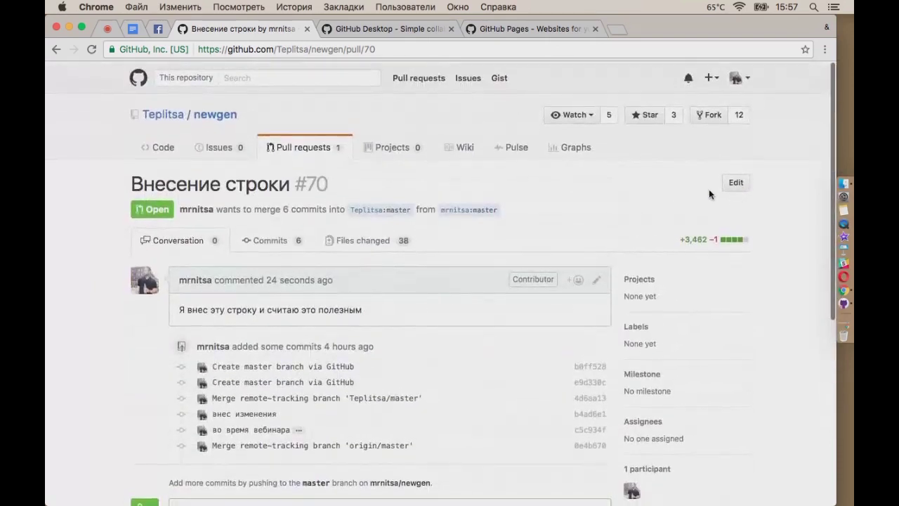
pyautogui.click(109, 30)
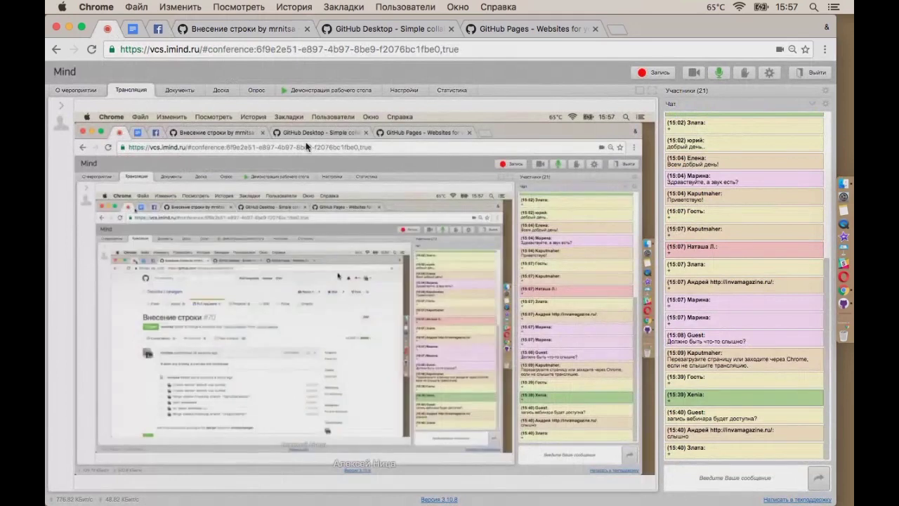
pyautogui.click(330, 90)
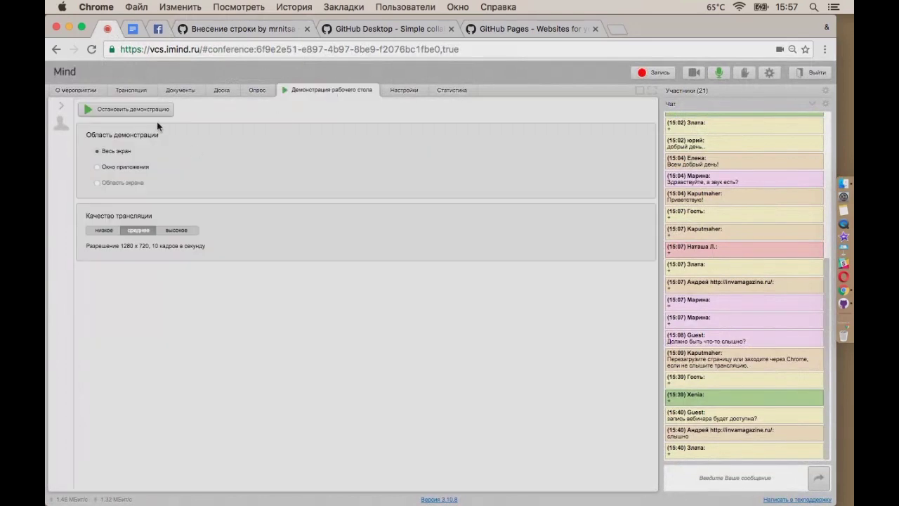